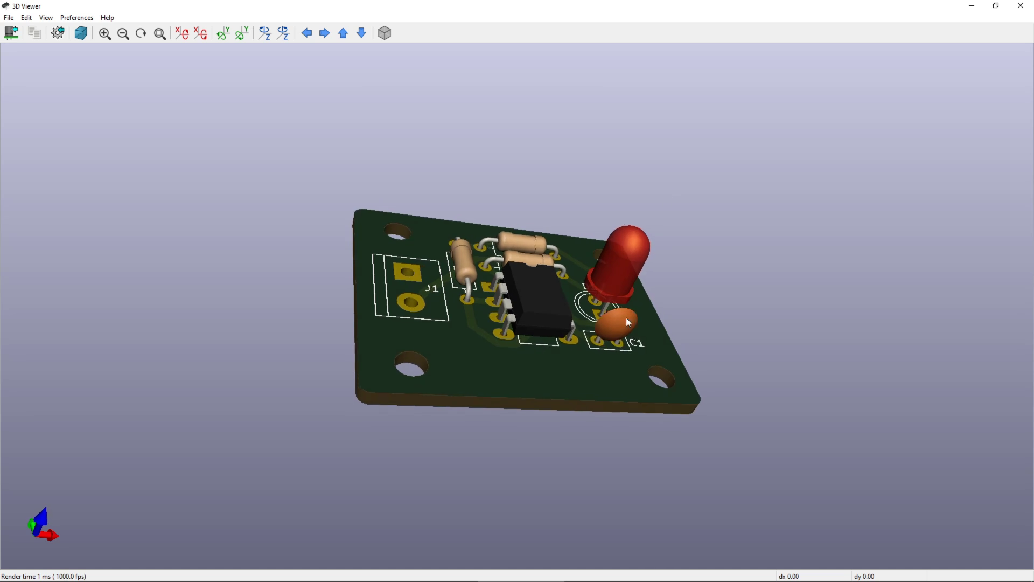
# Rotate the 3D view of the 555 LED blinker board to a new viewing angle.
pyautogui.moveTo(628, 322); pyautogui.dragTo(362, 346)
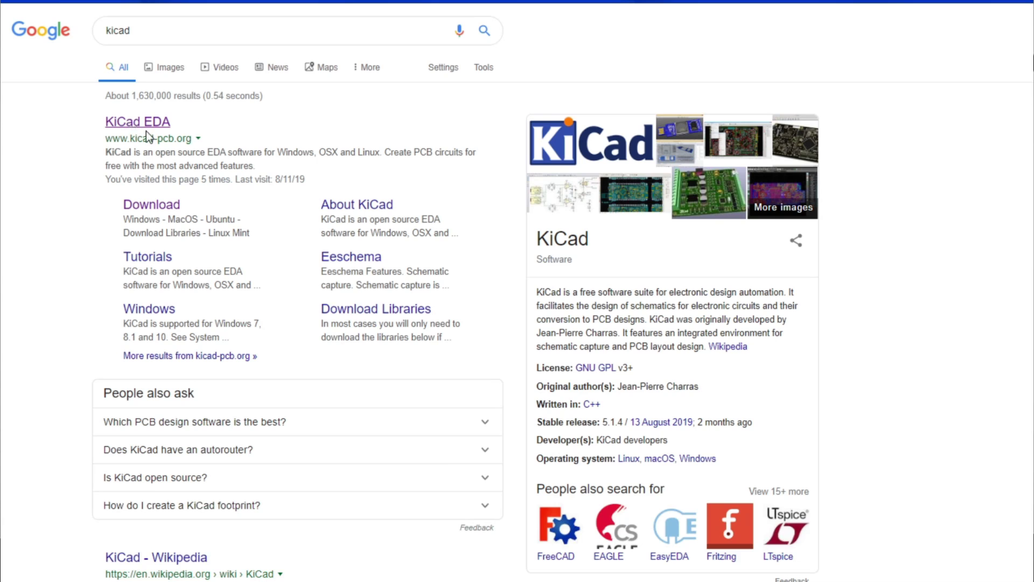
# Open the KiCad EDA homepage from the results and go to its download page.
pyautogui.click(146, 128)
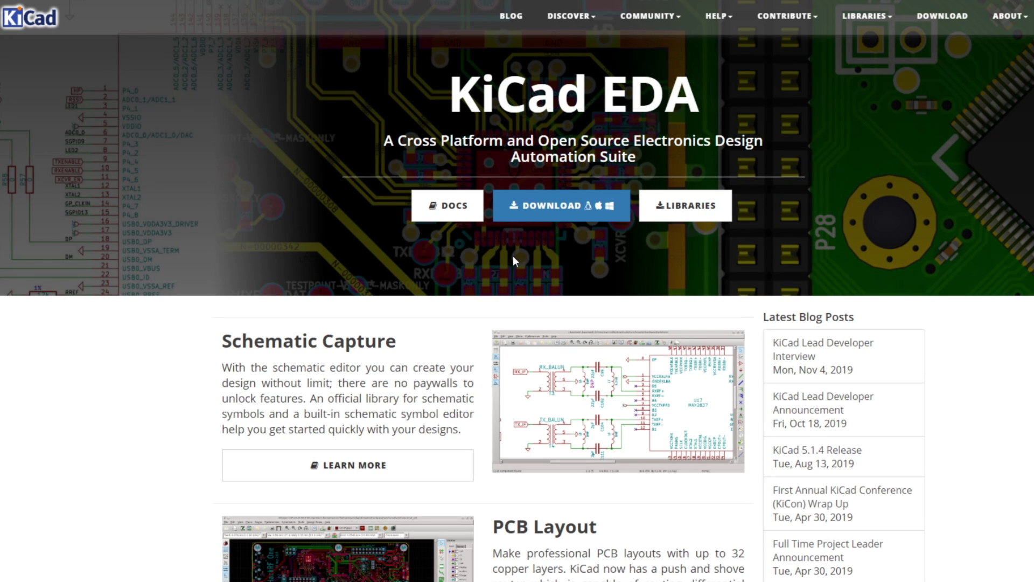
pyautogui.click(584, 213)
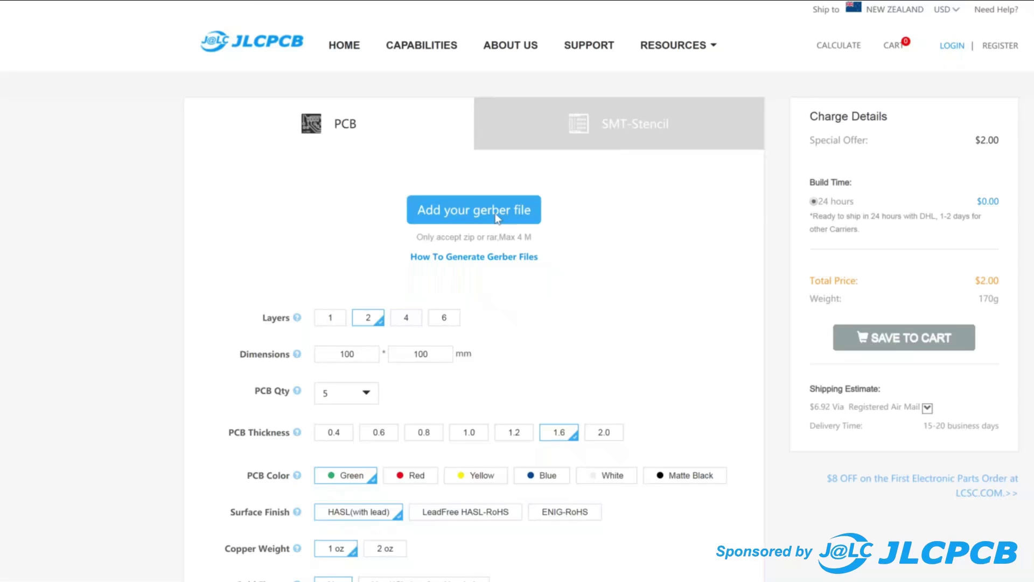
# Upload Gerber File.rar to JLCPCB and check the 71×61 mm board's $2.00 total price.
pyautogui.click(496, 216)
pyautogui.click(425, 164)
pyautogui.click(555, 349)
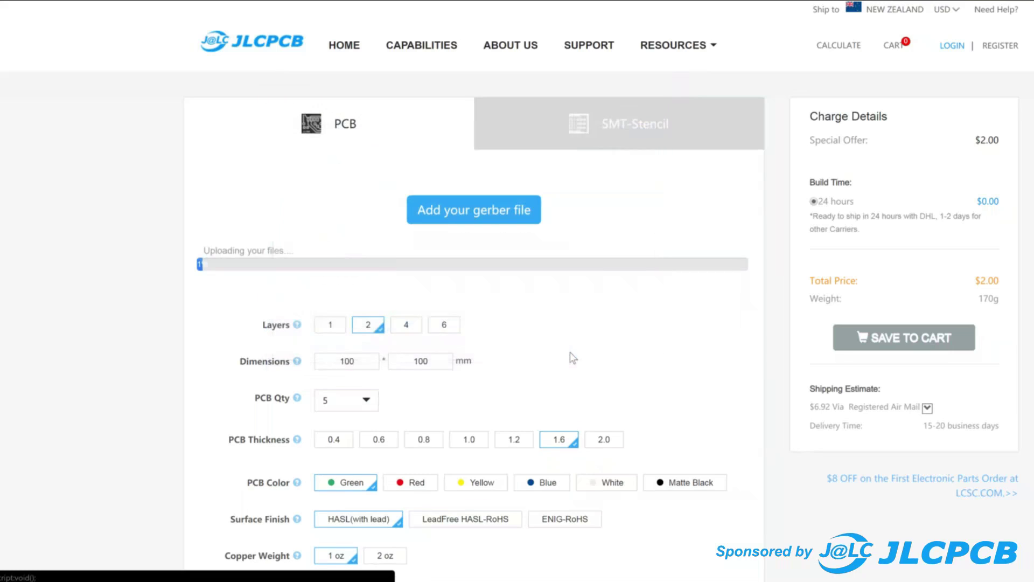
pyautogui.scroll(-8, 606, 296)
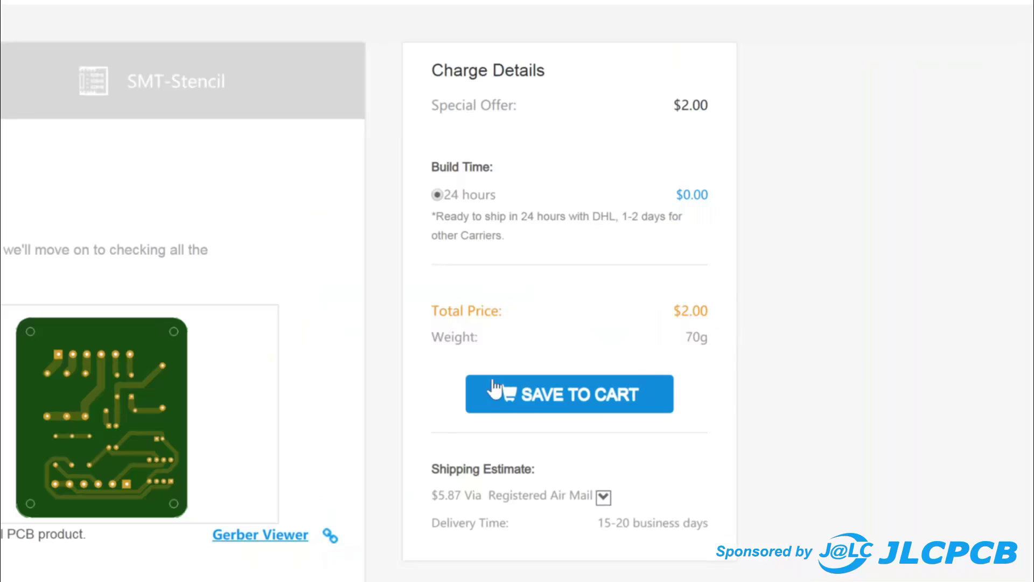
pyautogui.moveTo(406, 313); pyautogui.dragTo(700, 311)
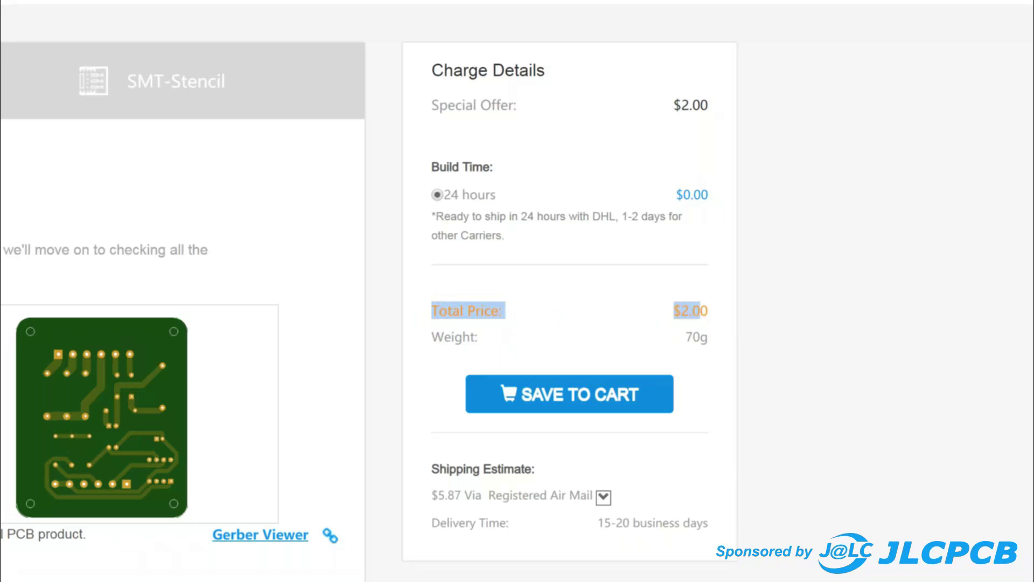
pyautogui.click(727, 316)
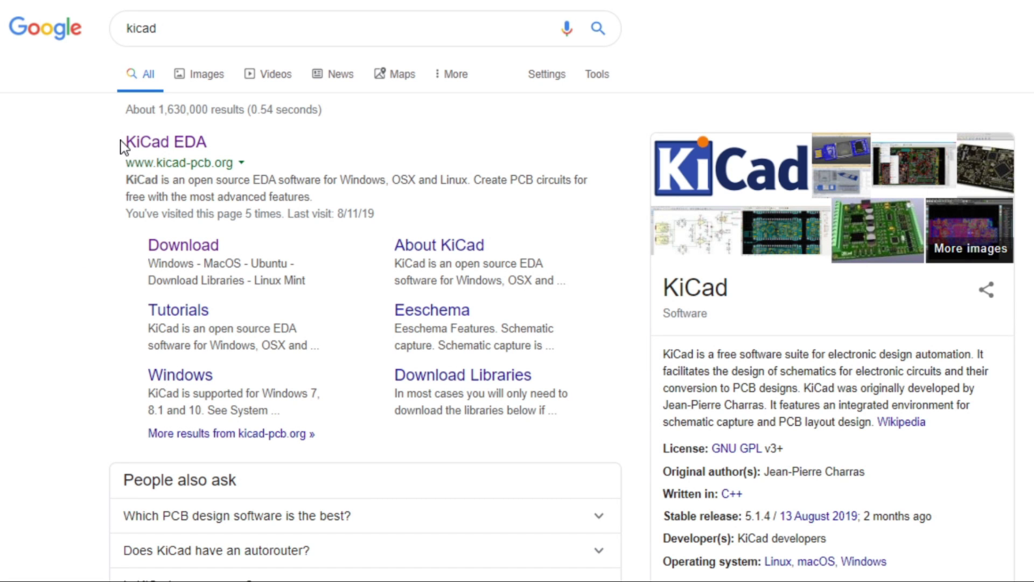
# Follow the KiCad EDA search result to the KiCad download page.
pyautogui.click(156, 143)
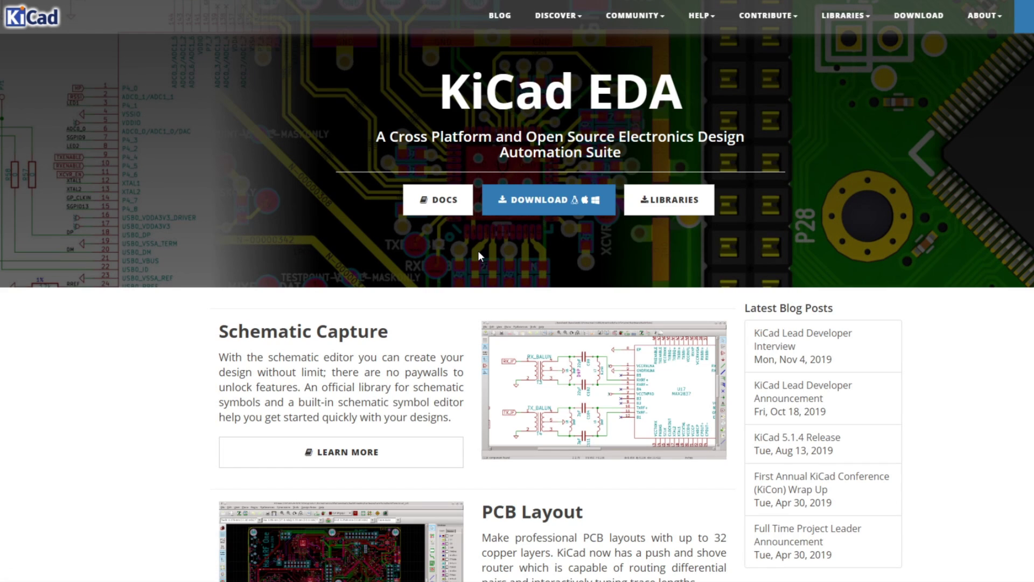
pyautogui.click(571, 215)
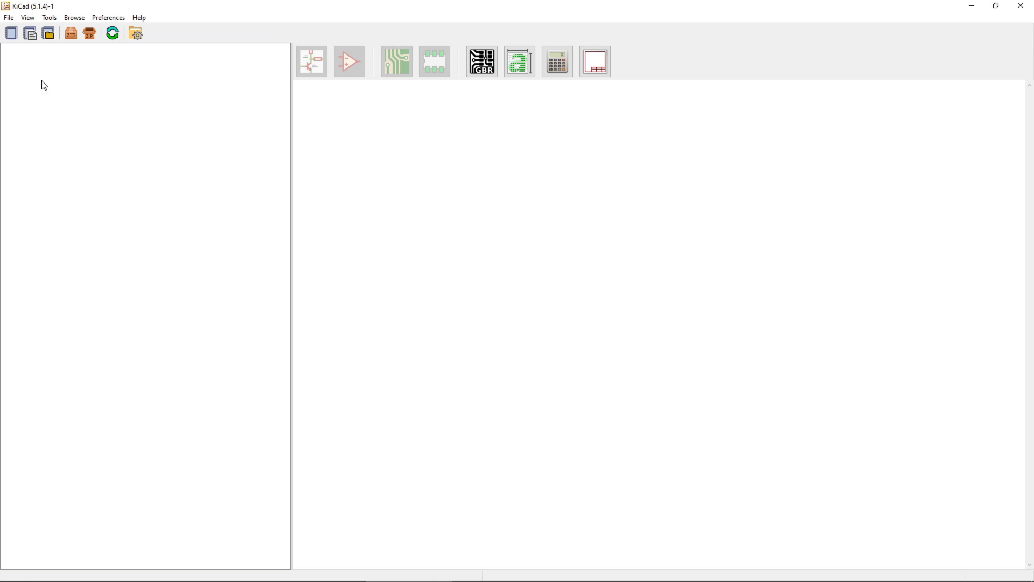
# Start a new blank KiCad project from File > New > Project.
pyautogui.click(10, 19)
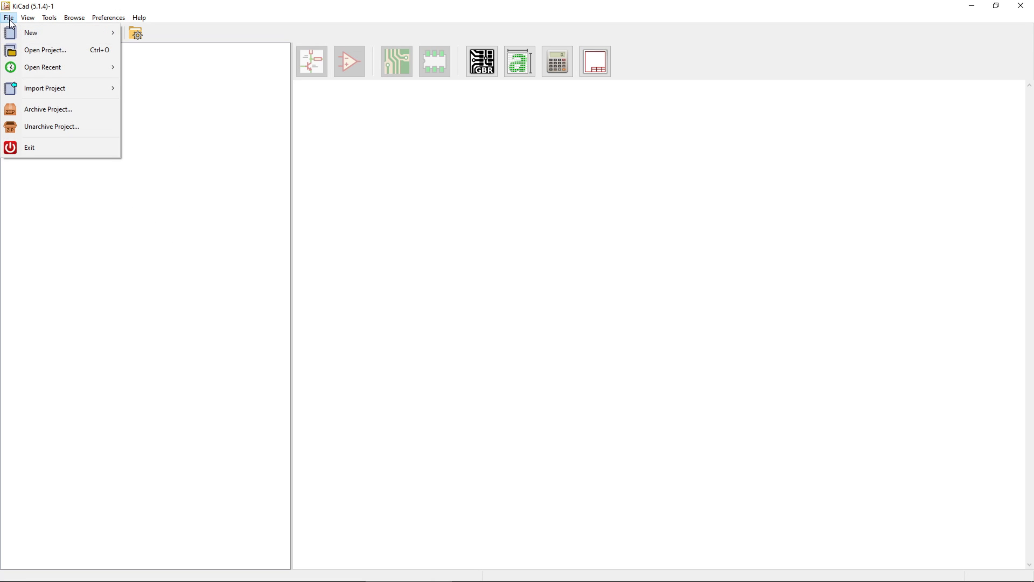
pyautogui.click(10, 18)
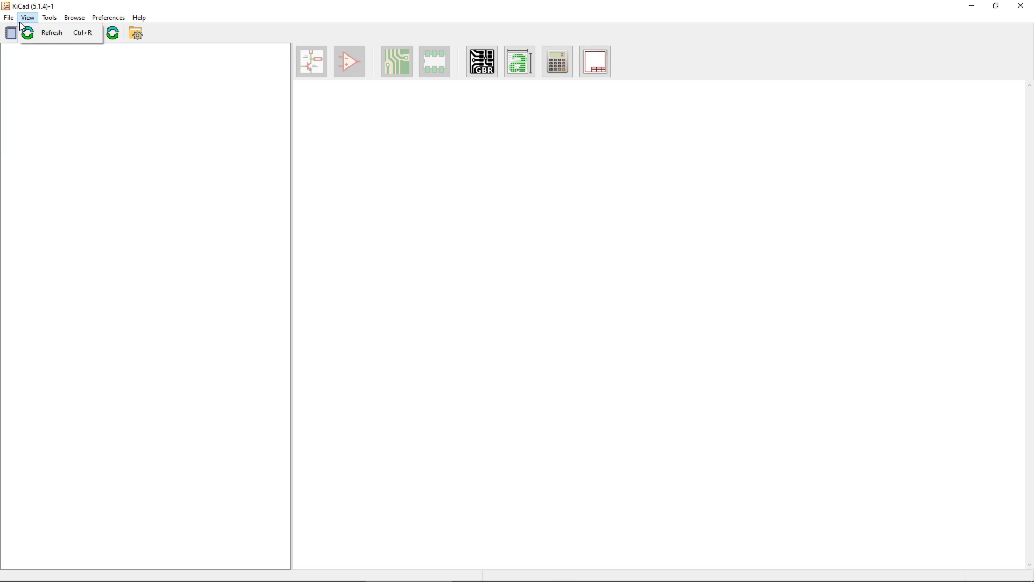
pyautogui.click(10, 18)
pyautogui.moveTo(103, 33)
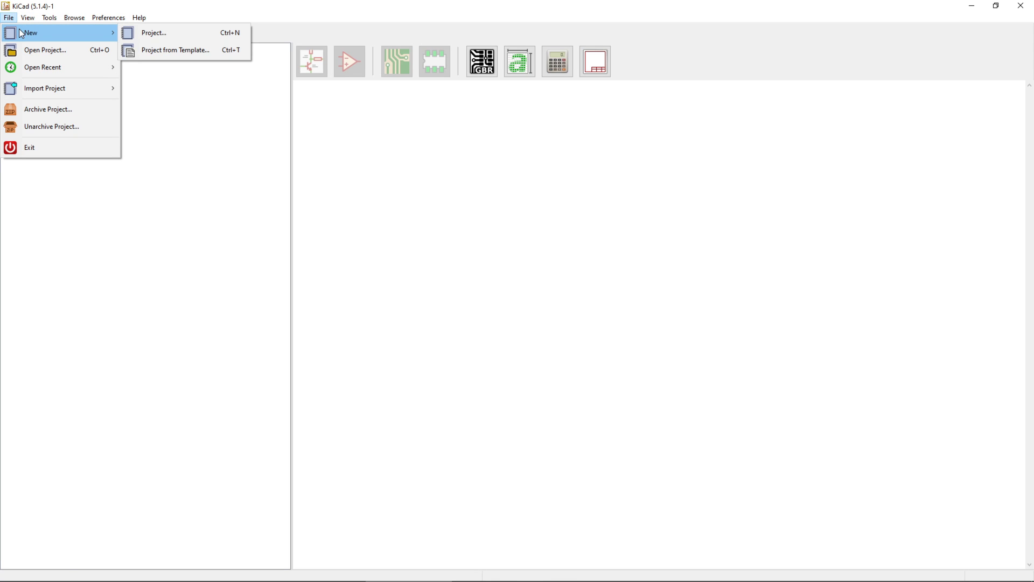
pyautogui.click(162, 32)
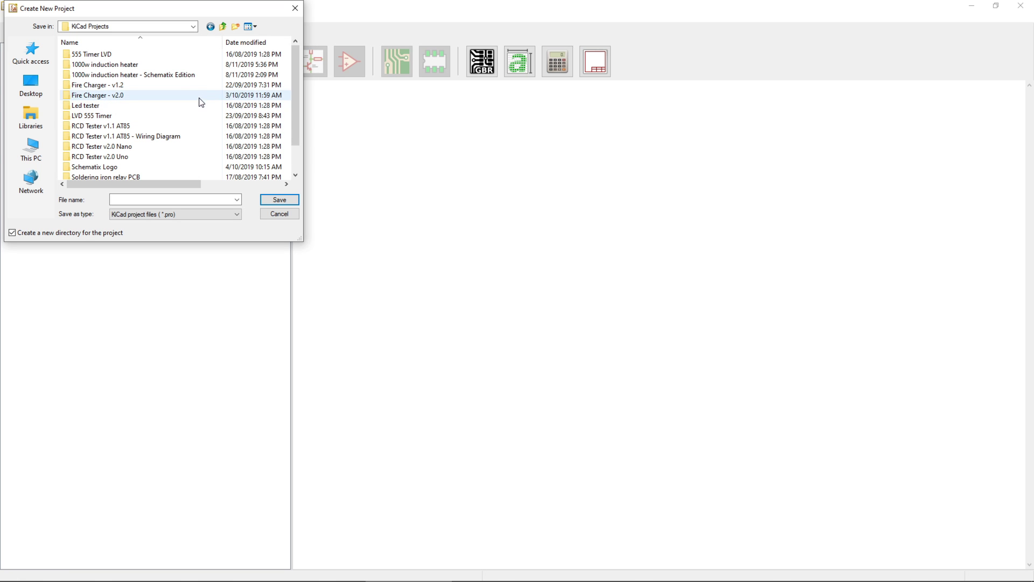
# Create a 'How to make PCB' folder and save the project there as How to make PCB.
pyautogui.click(236, 27)
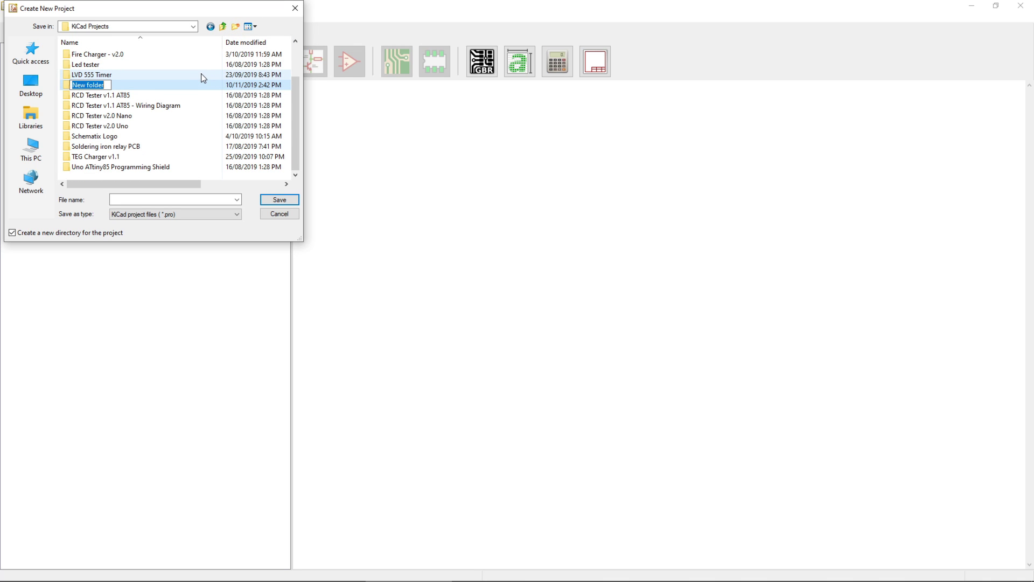
pyautogui.write('How to make PCB')
pyautogui.hotkey('ctrl', 'a')
pyautogui.hotkey('ctrl', 'c')
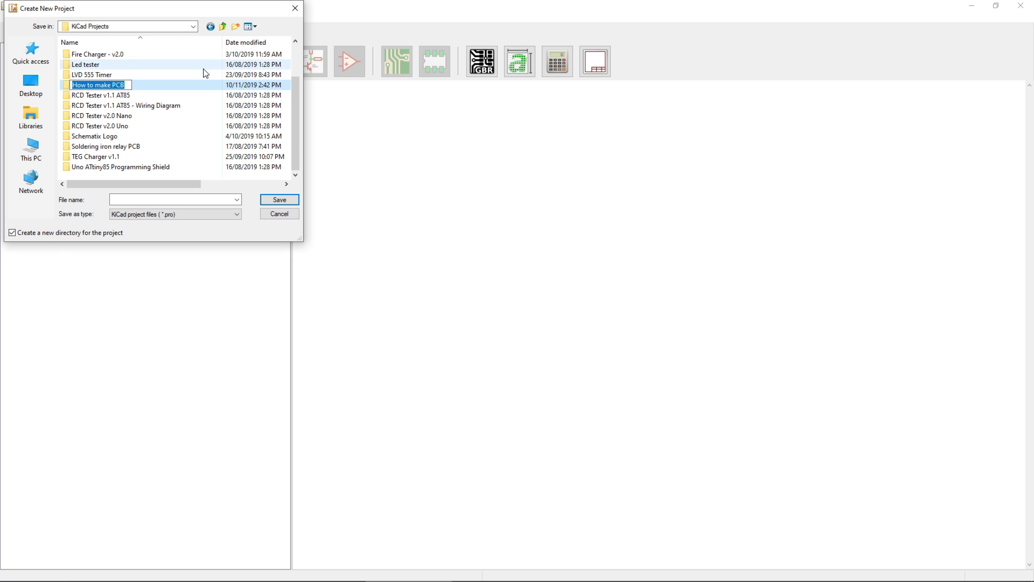
pyautogui.press('Return')
pyautogui.press('Return')
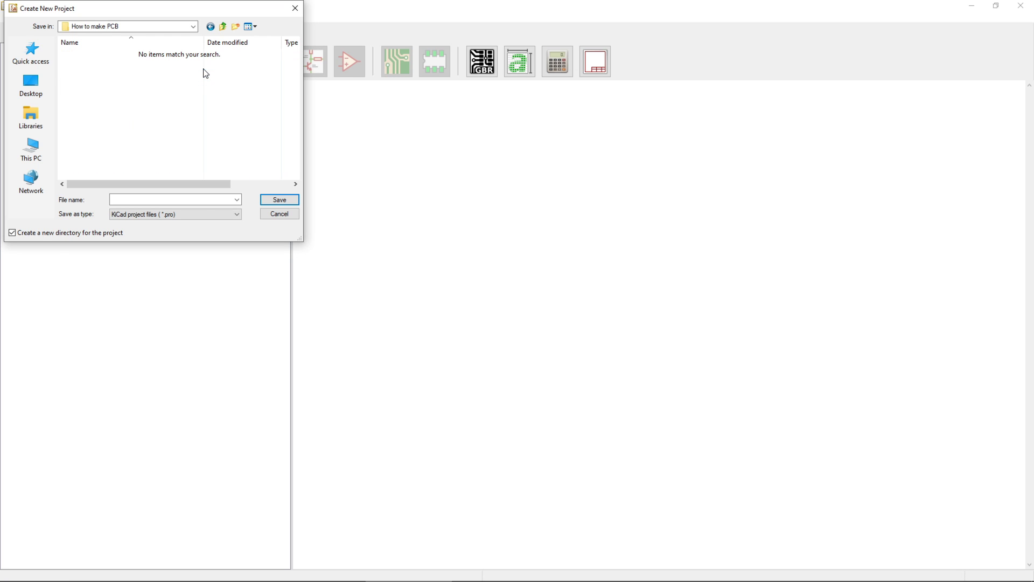
pyautogui.click(200, 200)
pyautogui.hotkey('ctrl', 'v')
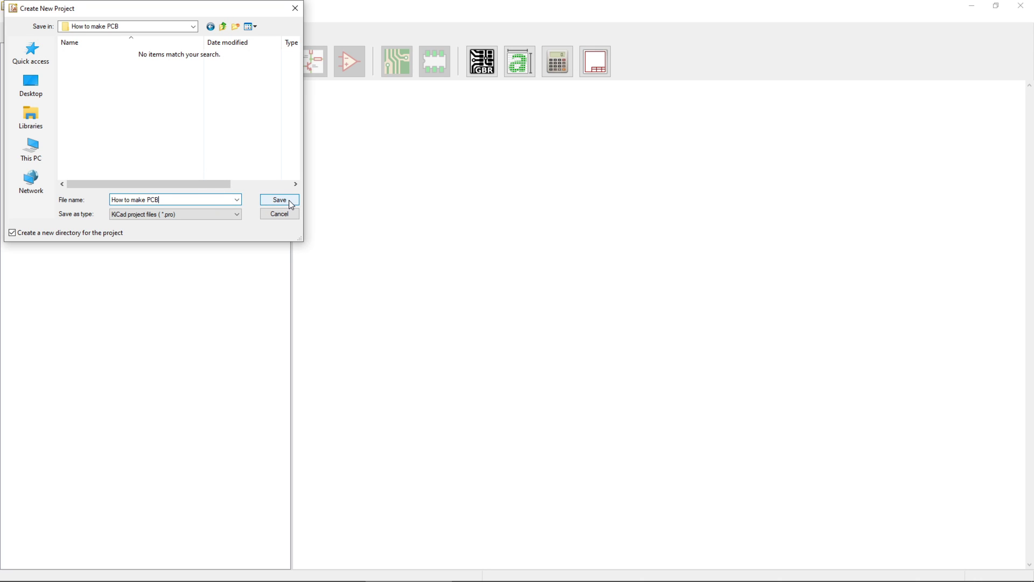
pyautogui.click(286, 202)
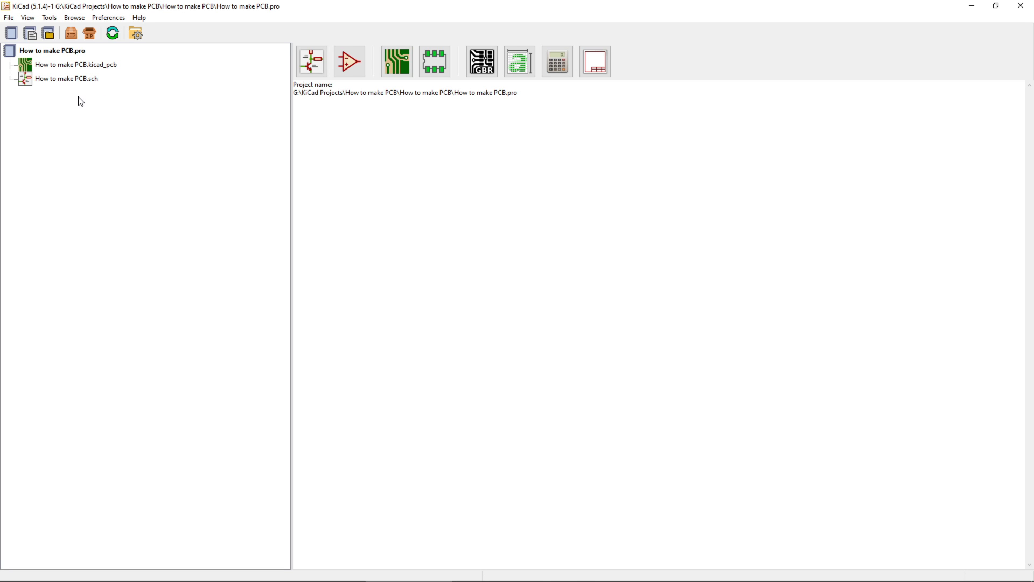
# Open How to make PCB.sch, tile it beside the LED flasher reference diagram, then maximize it.
pyautogui.doubleClick(62, 81)
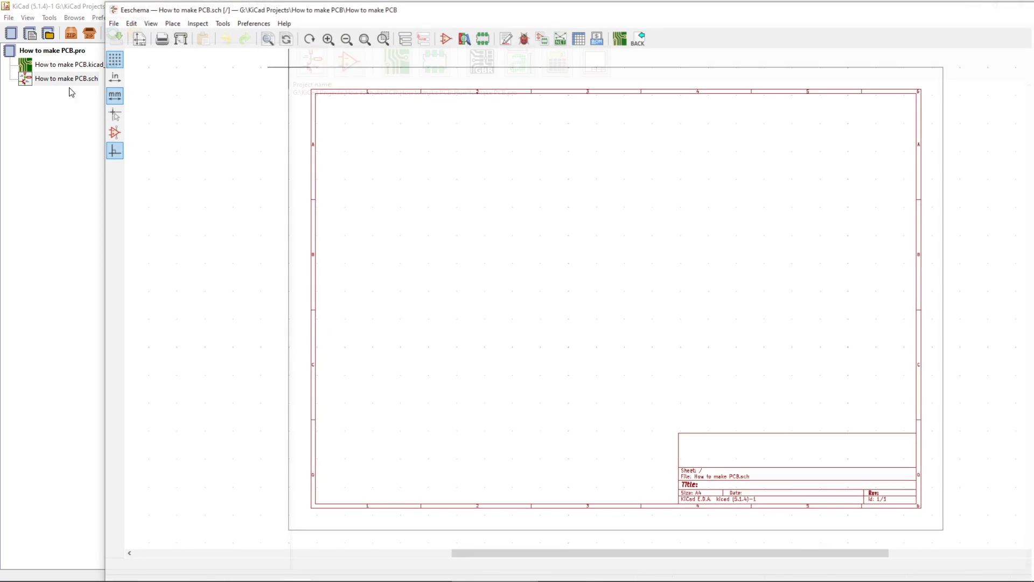
pyautogui.doubleClick(648, 10)
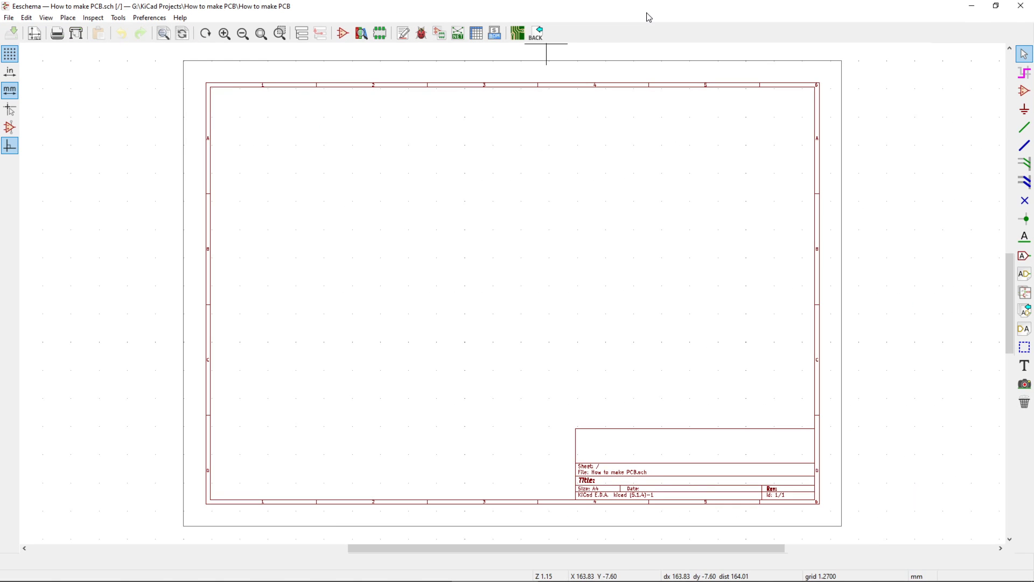
pyautogui.press('super+Right')
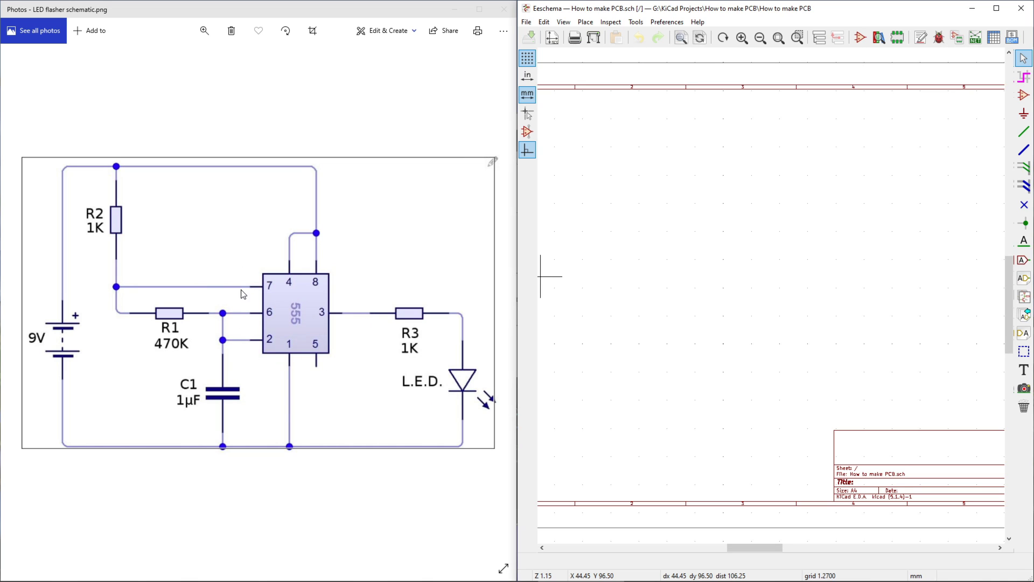
pyautogui.press('super+Up')
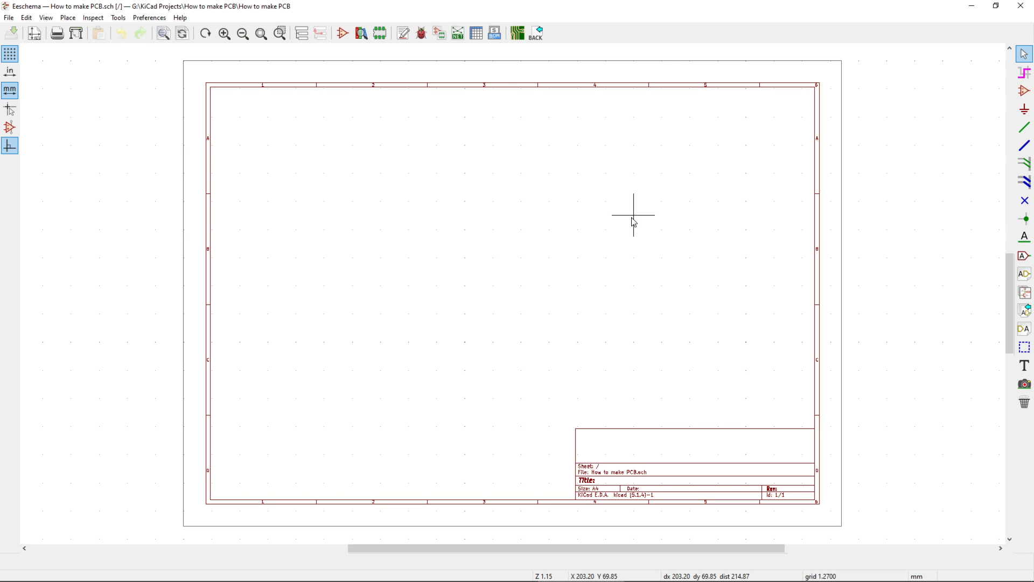
# Open the Choose Symbol dialog and browse the libraries, expanding and collapsing Diode.
pyautogui.click(1025, 93)
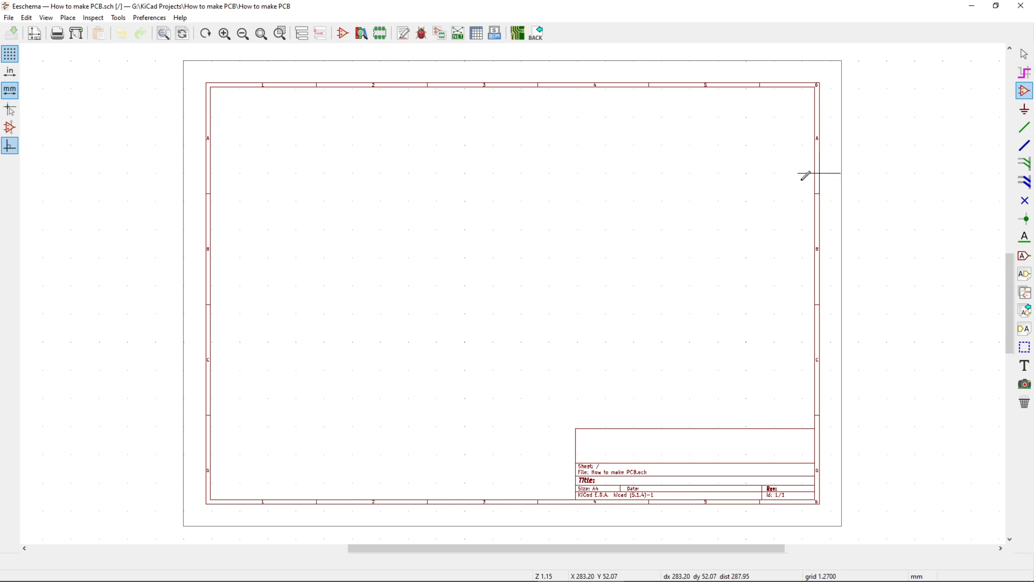
pyautogui.click(517, 282)
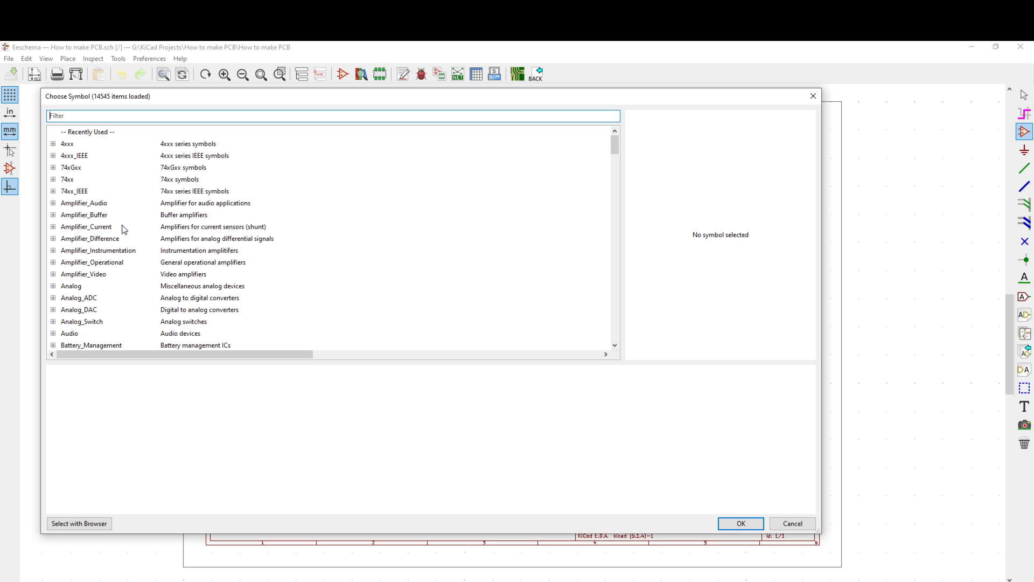
pyautogui.scroll(-2, 102, 248)
pyautogui.scroll(-5, 107, 258)
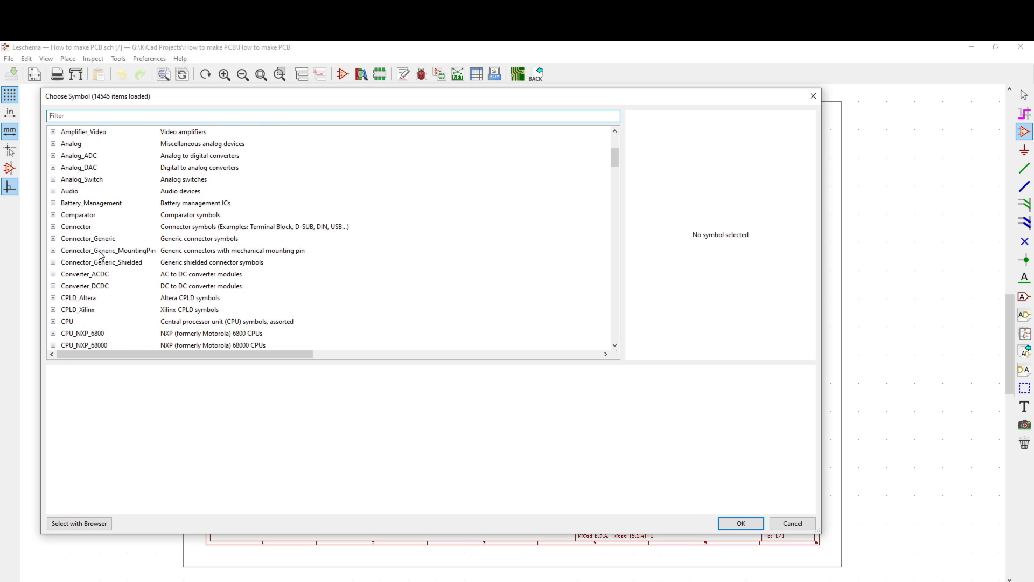
pyautogui.scroll(-1, 110, 262)
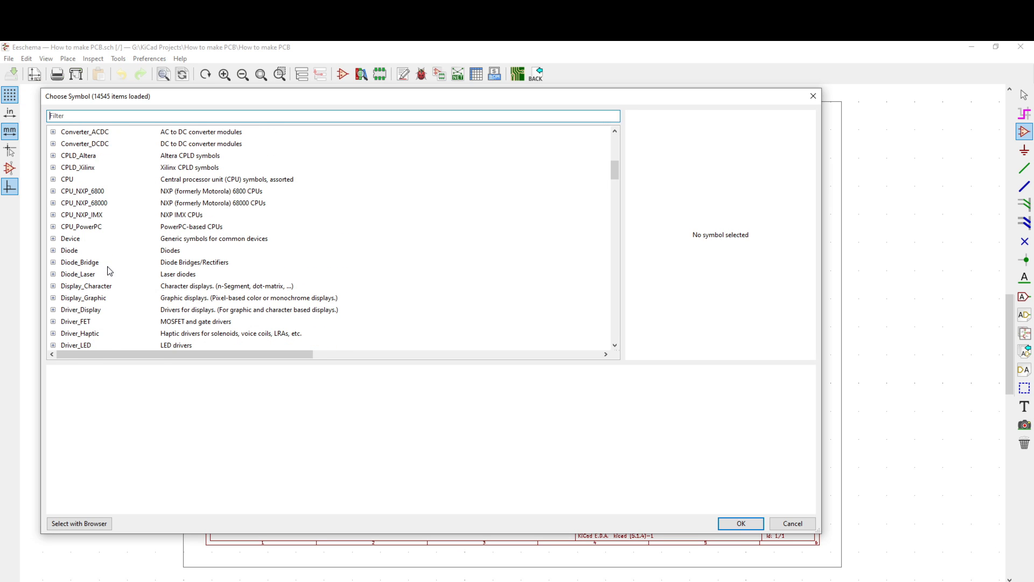
pyautogui.click(53, 250)
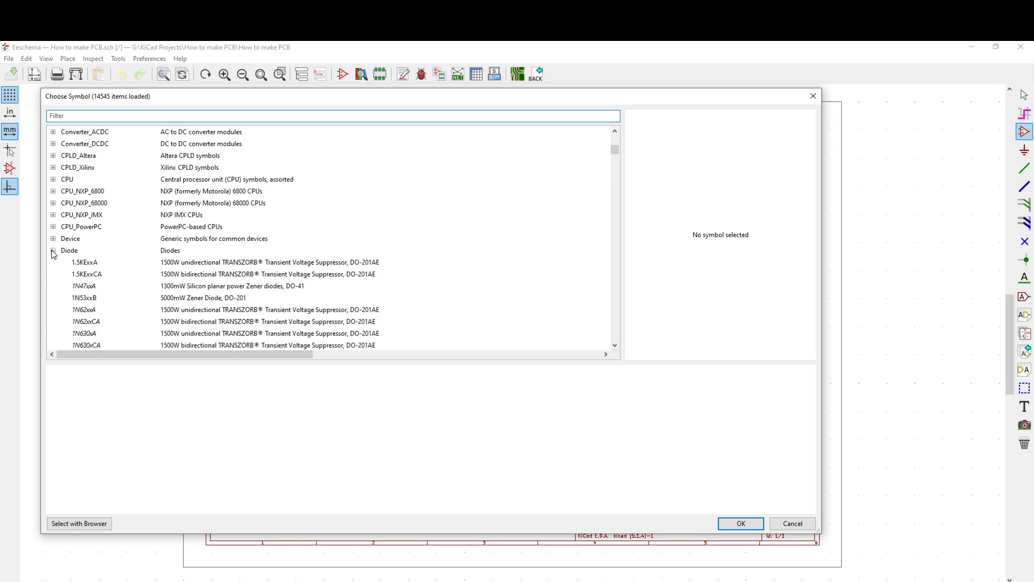
pyautogui.scroll(-8, 135, 283)
pyautogui.scroll(-15, 174, 272)
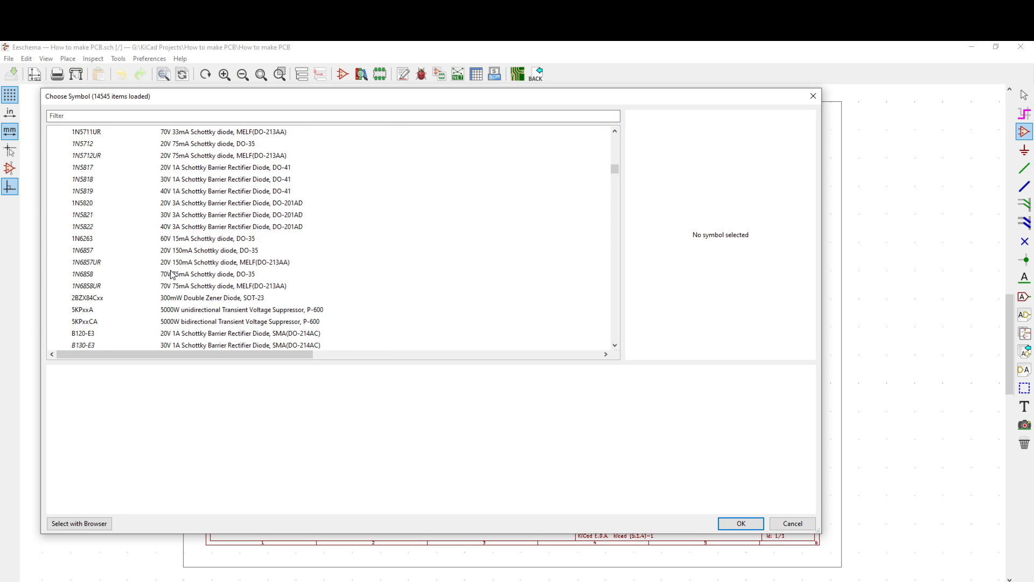
pyautogui.scroll(20, 139, 313)
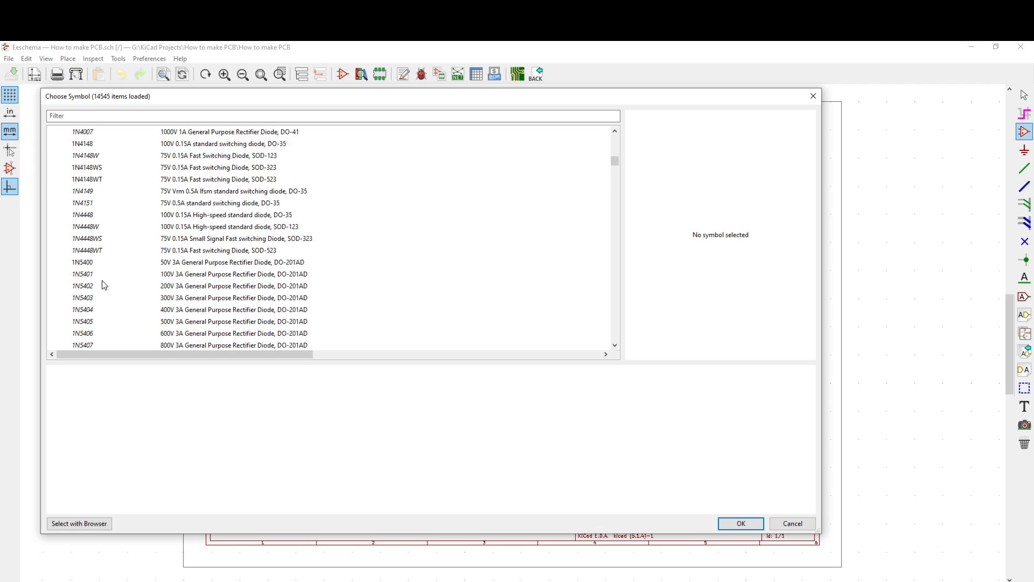
pyautogui.click(53, 322)
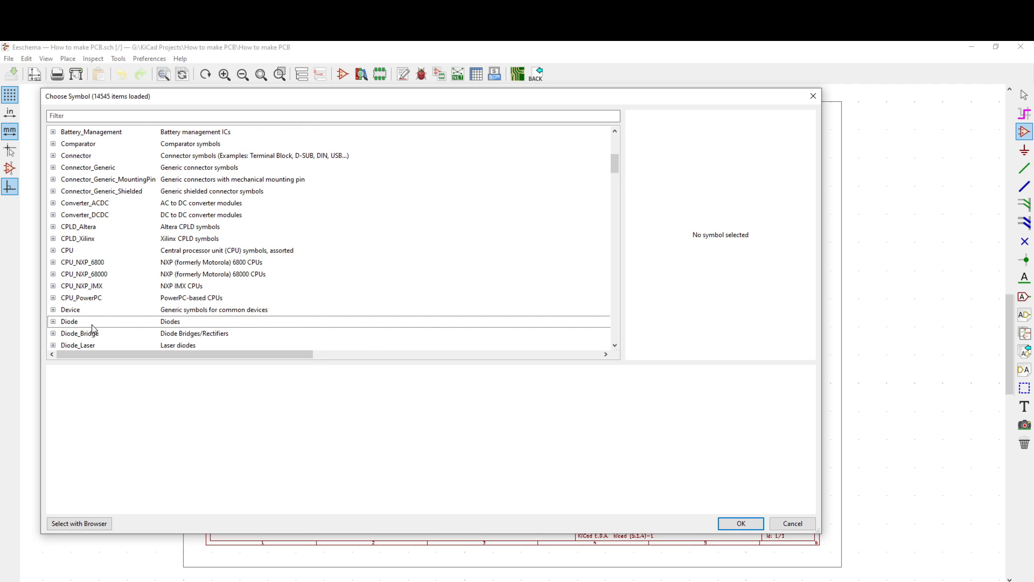
# Search the library for '555' and select the LM555 timer symbol.
pyautogui.click(114, 116)
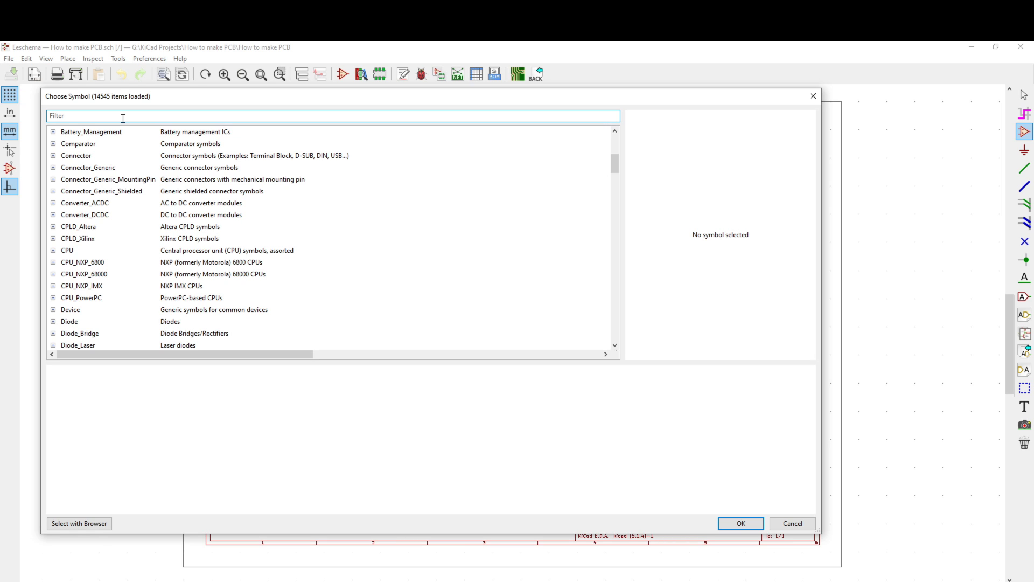
pyautogui.write('555')
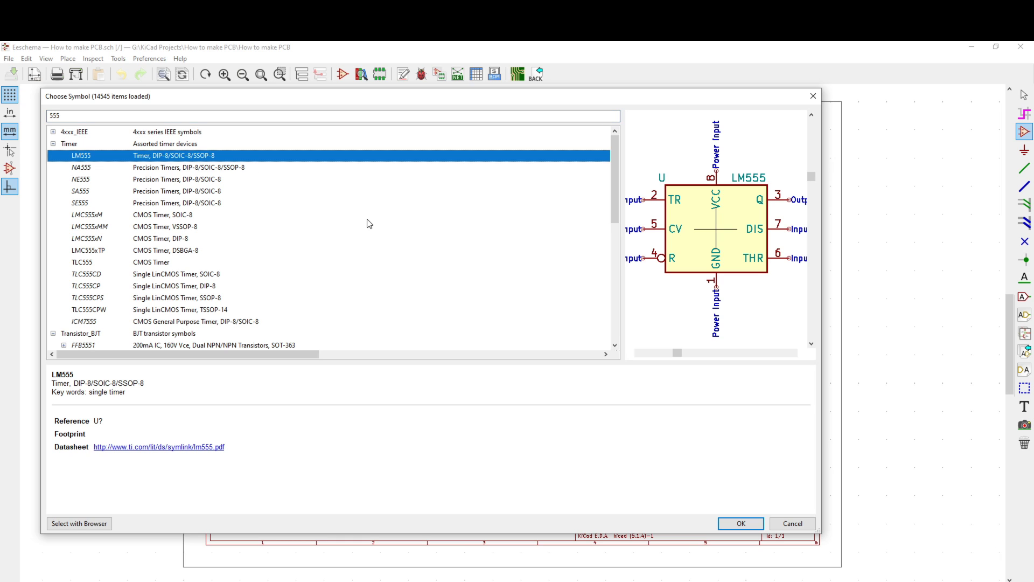
pyautogui.click(739, 523)
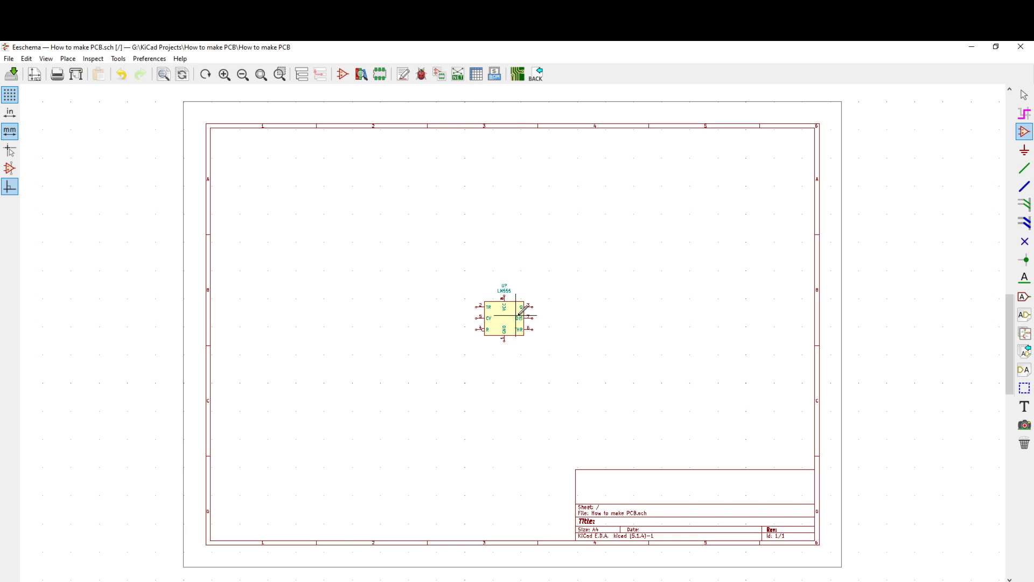
# Place the LM555 timer on the sheet and zoom in on it.
pyautogui.click(506, 318)
pyautogui.scroll(1, 506, 319)
pyautogui.scroll(6, 506, 327)
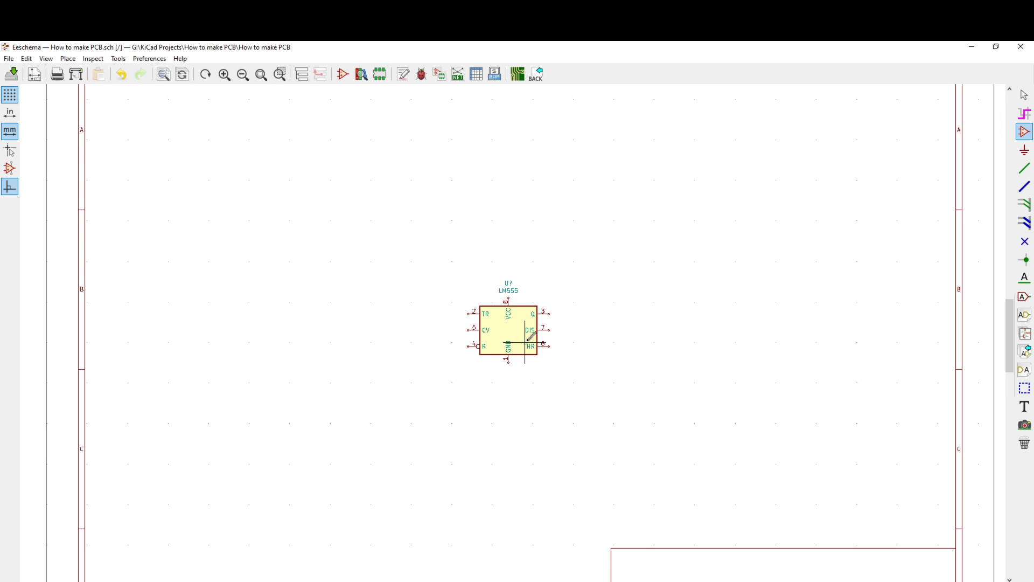
pyautogui.scroll(-2, 514, 340)
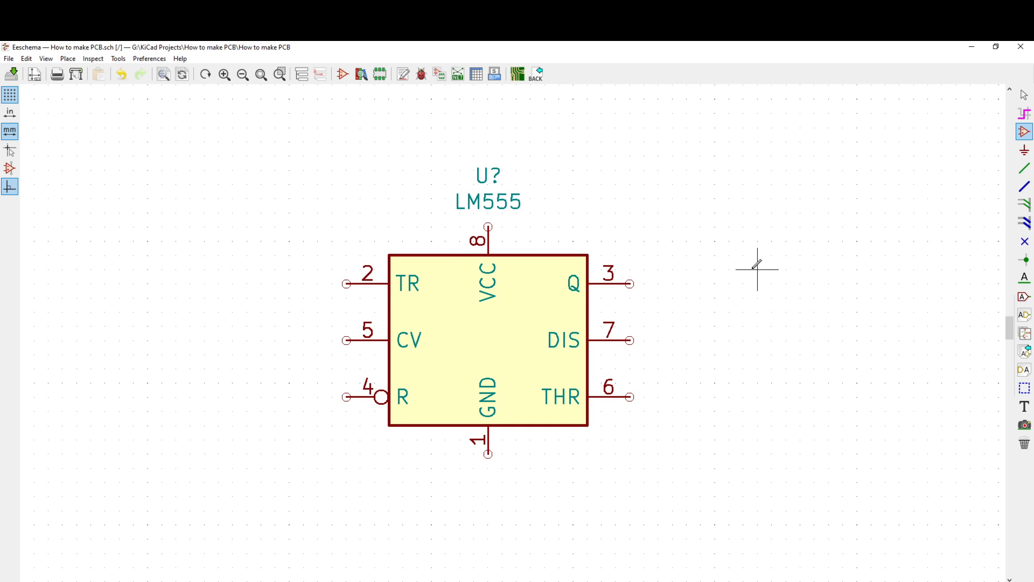
# Search for 'resistor' and choose the US-style R_US symbol.
pyautogui.click(665, 273)
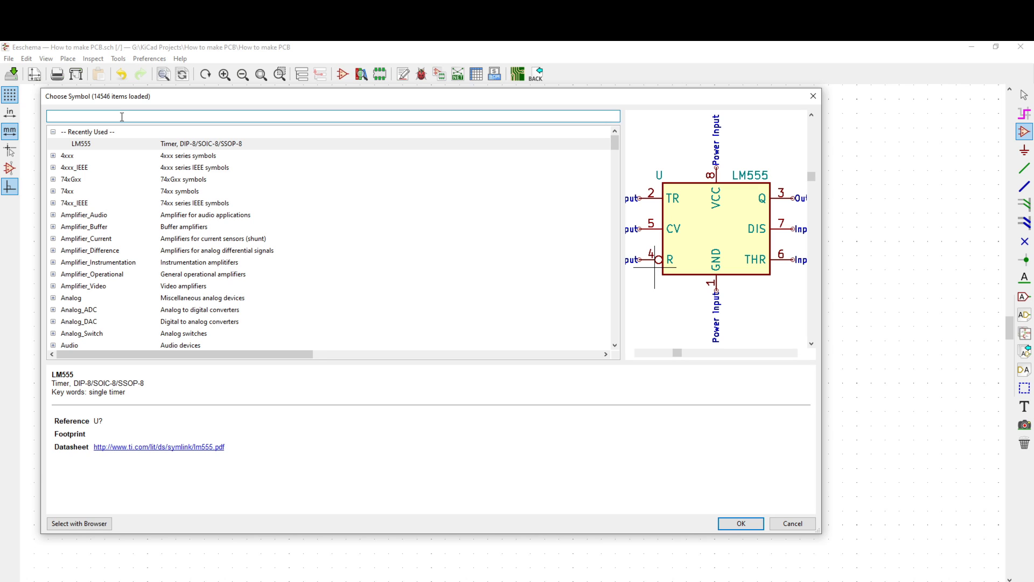
pyautogui.write('resistor')
pyautogui.click(218, 334)
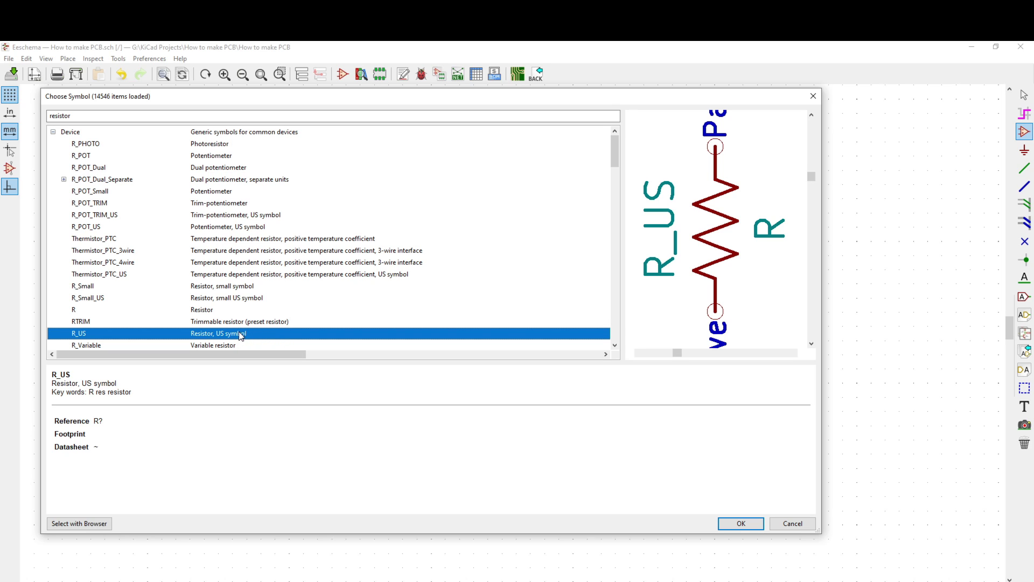
pyautogui.scroll(-1, 200, 304)
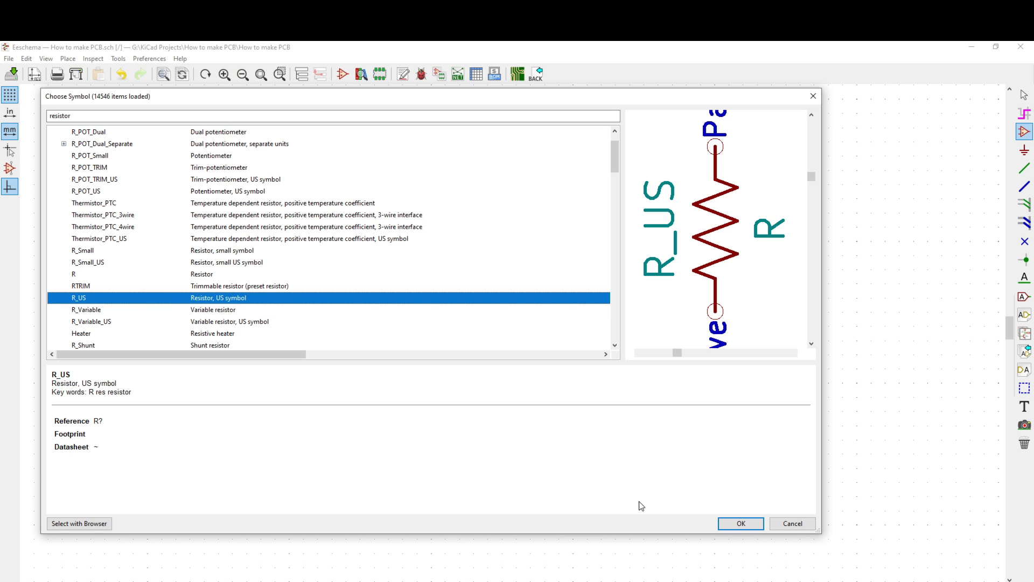
pyautogui.click(741, 523)
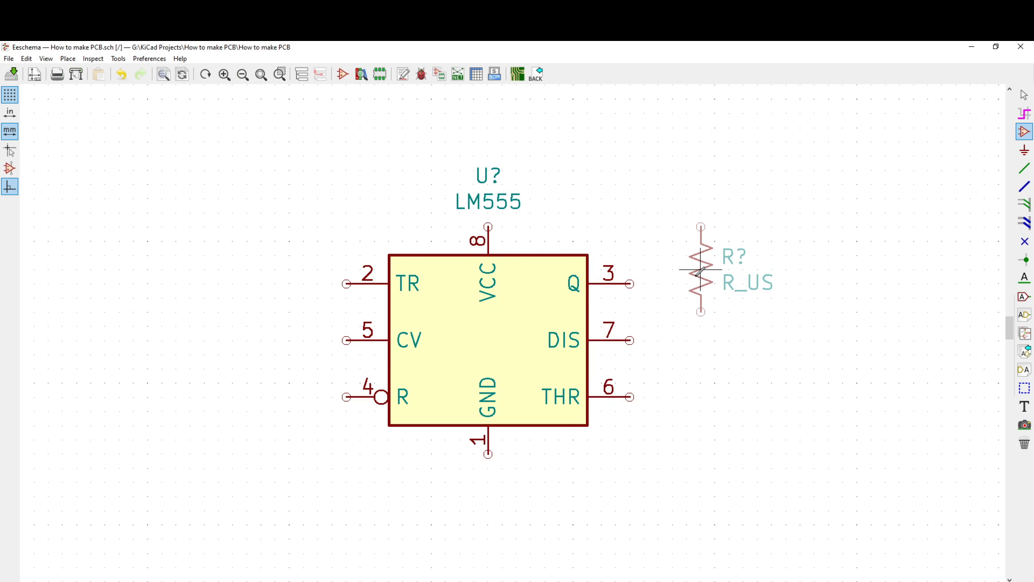
# Drop the resistor, move it up-left, then reposition it together with the LM555.
pyautogui.click(700, 272)
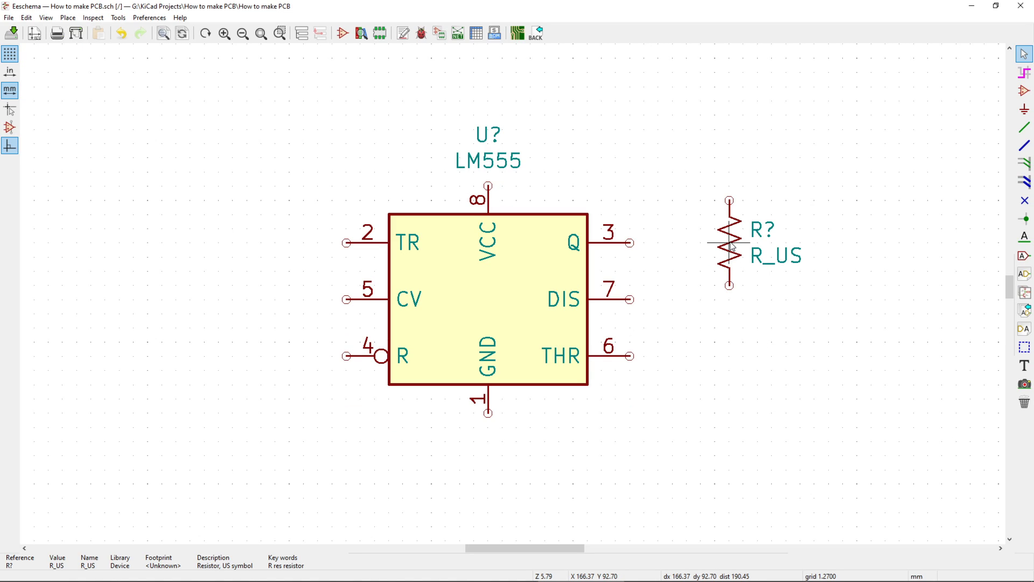
pyautogui.press('m')
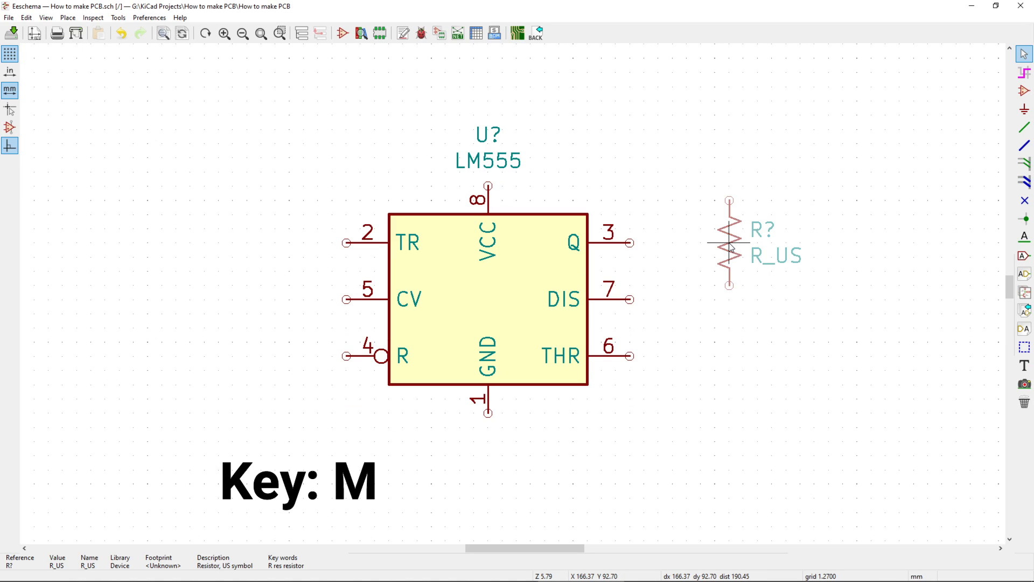
pyautogui.click(731, 214)
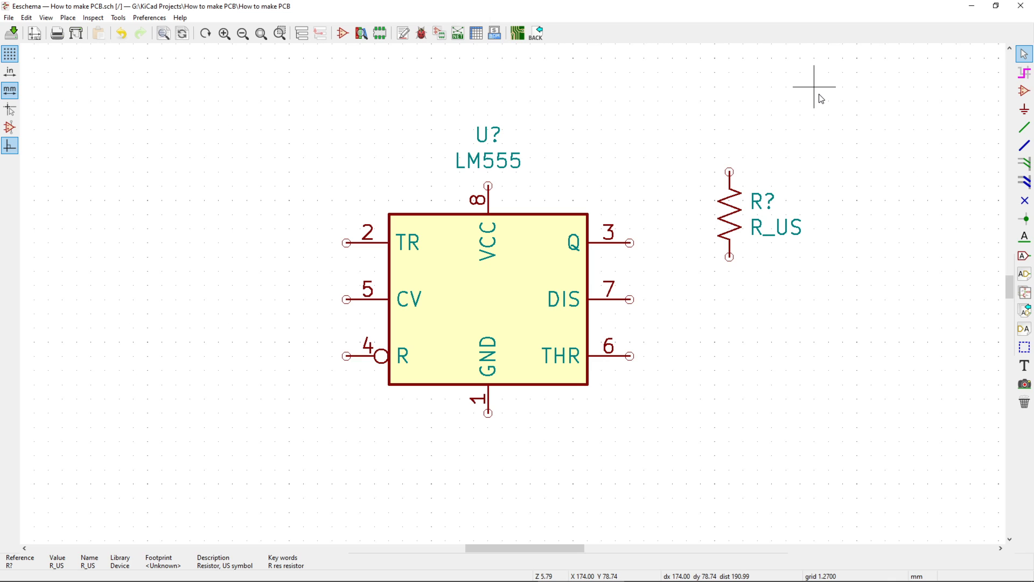
pyautogui.moveTo(814, 87); pyautogui.dragTo(317, 470)
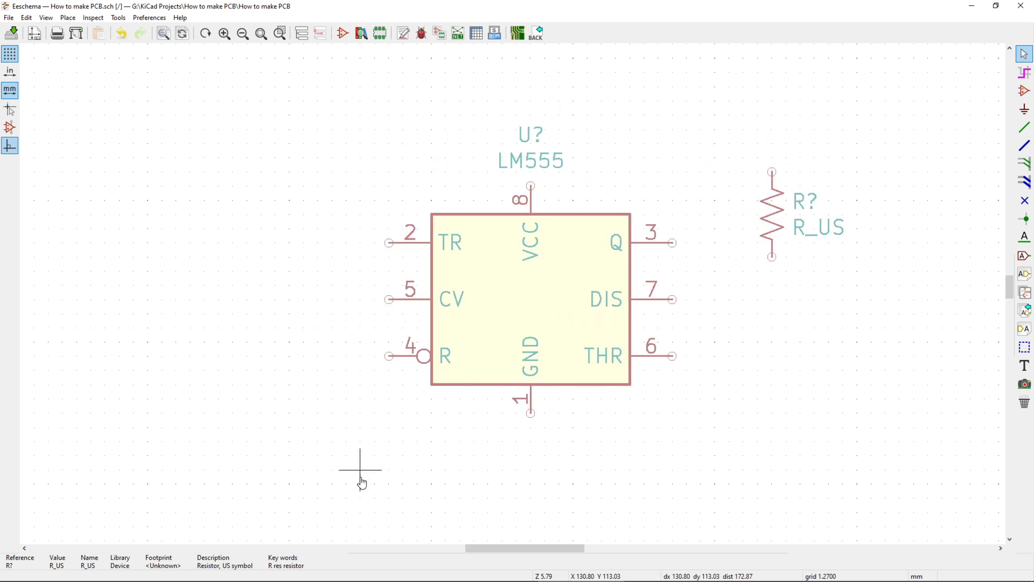
pyautogui.click(309, 451)
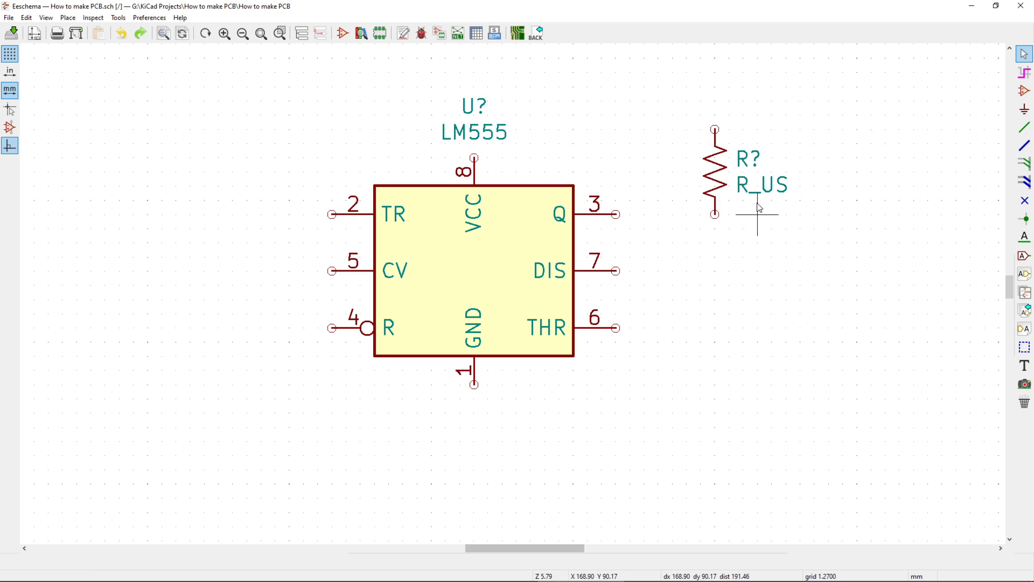
# Rotate the resistor horizontal, then revert it to upright beside the timer.
pyautogui.press('m')
pyautogui.press('r')
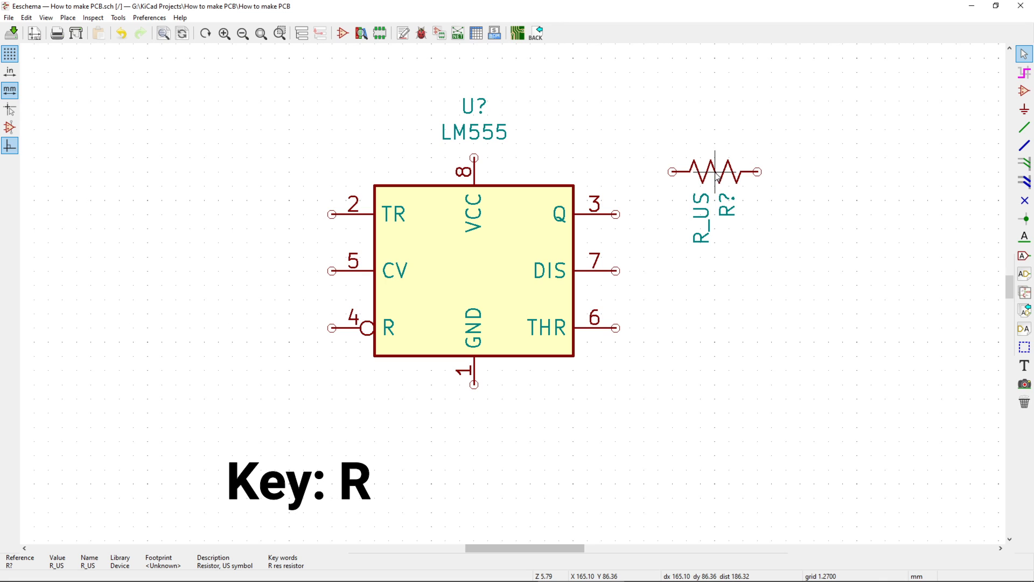
pyautogui.click(715, 172)
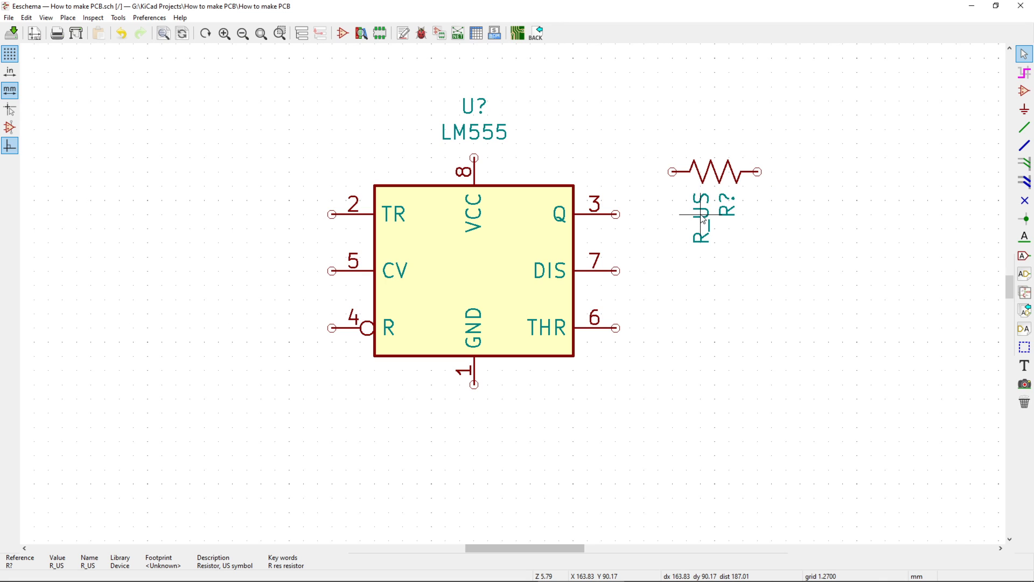
pyautogui.press('r')
pyautogui.press('r')
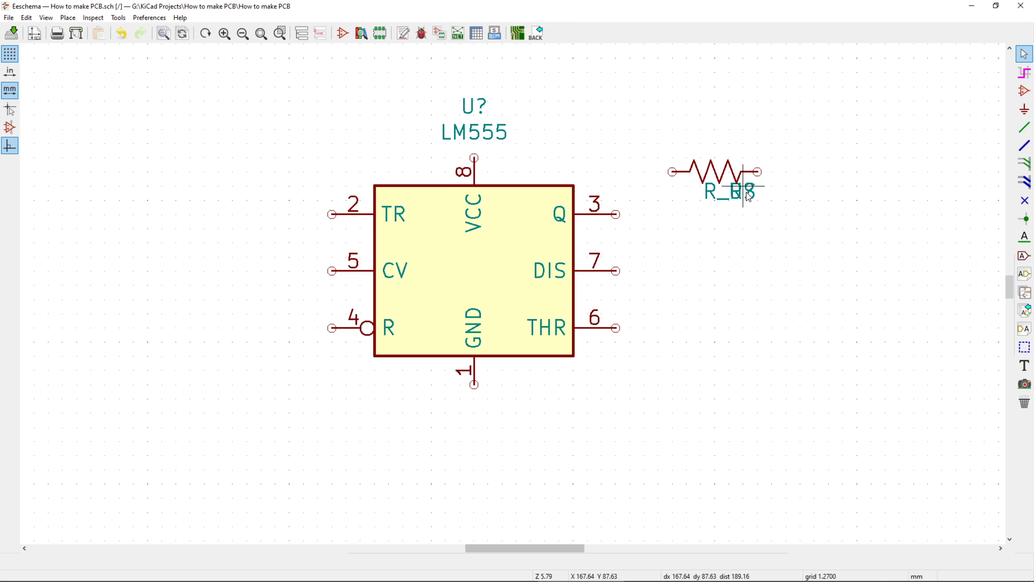
pyautogui.press('r')
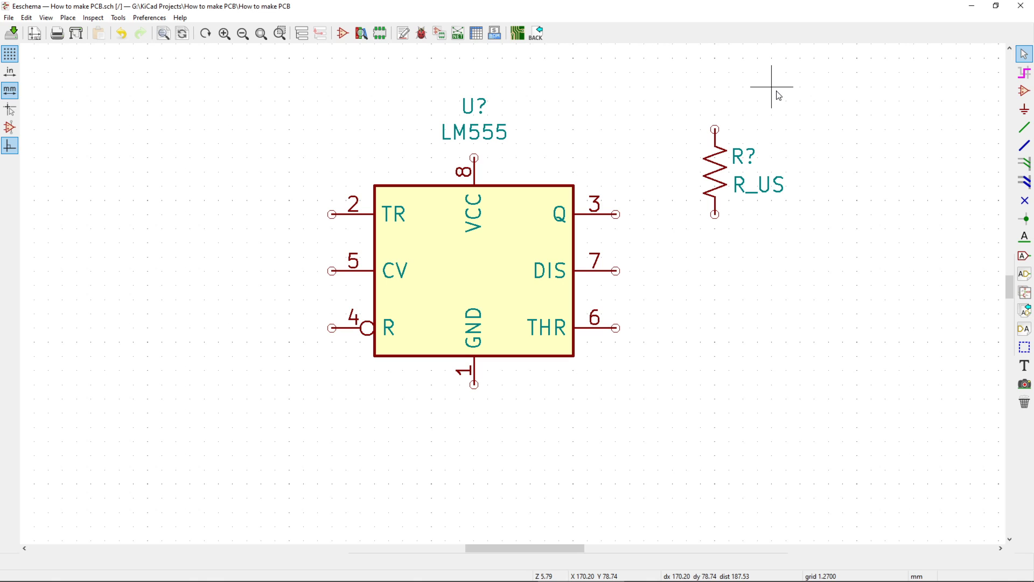
# Copy and paste the LM555-and-resistor group, then undo the stray pasted copies.
pyautogui.moveTo(772, 86); pyautogui.dragTo(346, 413)
pyautogui.hotkey('ctrl', 'c')
pyautogui.hotkey('ctrl', 'v')
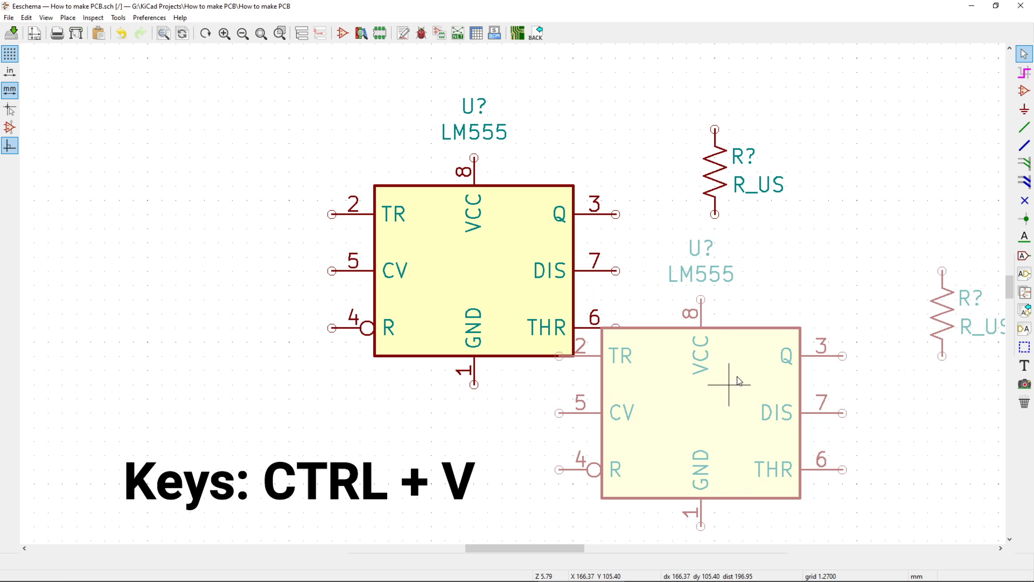
pyautogui.click(272, 198)
pyautogui.hotkey('ctrl', 'v')
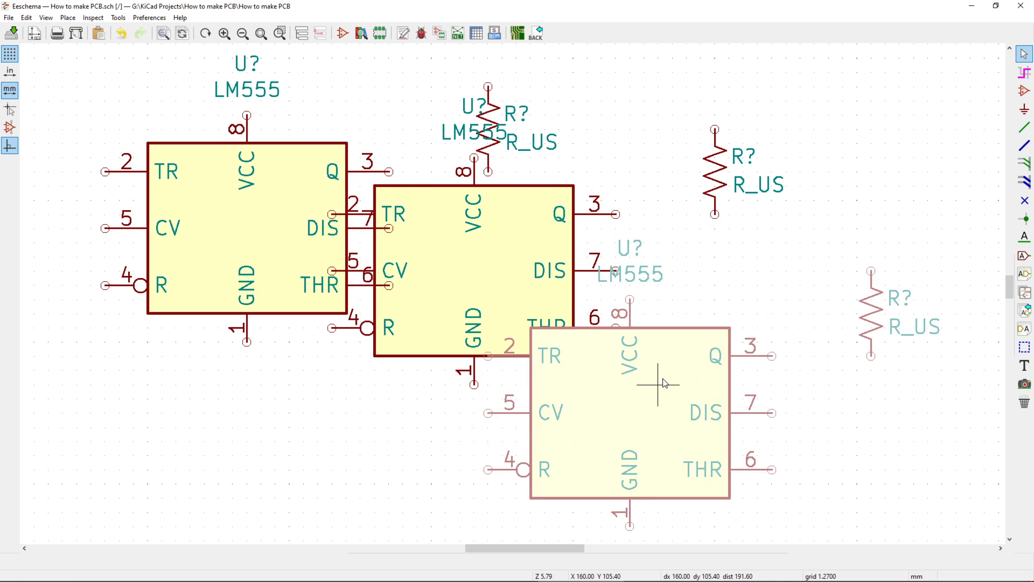
pyautogui.click(658, 386)
pyautogui.hotkey('ctrl', 'v')
pyautogui.click(715, 245)
pyautogui.hotkey('ctrl', 'v')
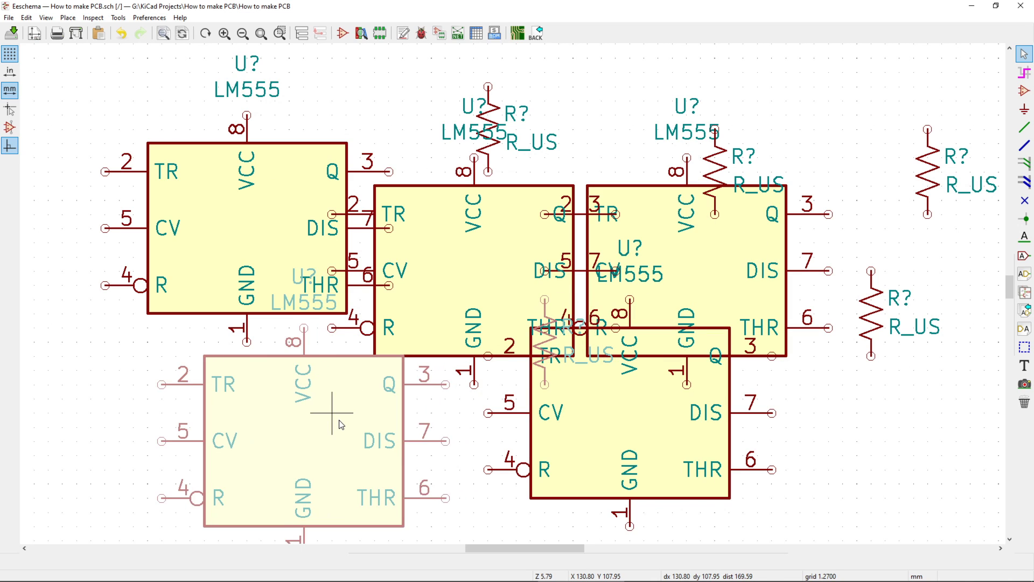
pyautogui.press('Escape')
pyautogui.hotkey('ctrl', 'z')
pyautogui.hotkey('ctrl', 'z')
pyautogui.hotkey('ctrl', 'z')
# Paste two resistor copies below the first, forming a column of three R_US resistors.
pyautogui.moveTo(801, 271); pyautogui.dragTo(698, 145)
pyautogui.click(699, 152)
pyautogui.hotkey('ctrl', 'v')
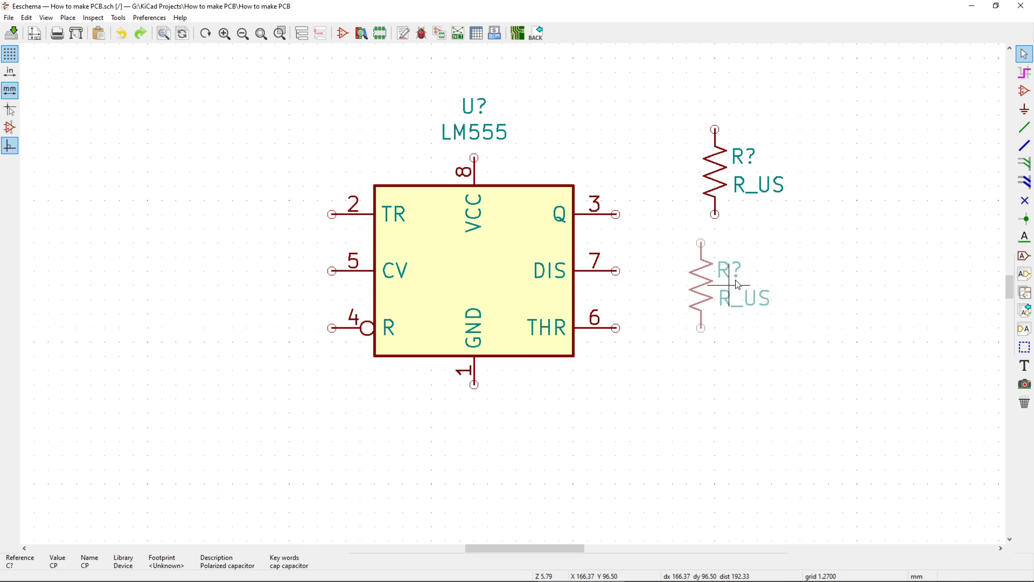
pyautogui.click(743, 287)
pyautogui.hotkey('ctrl', 'v')
pyautogui.click(743, 400)
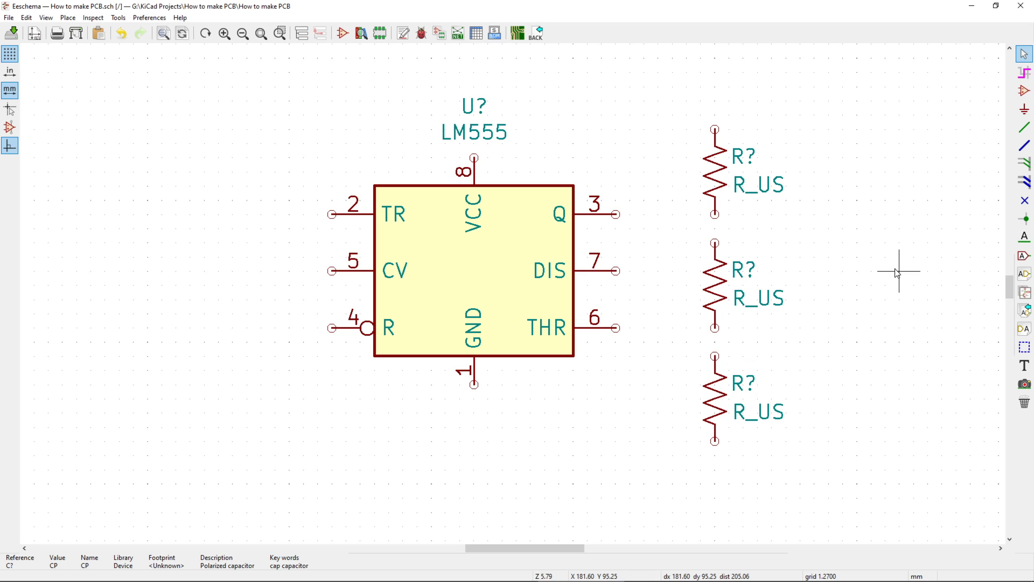
pyautogui.click(1022, 90)
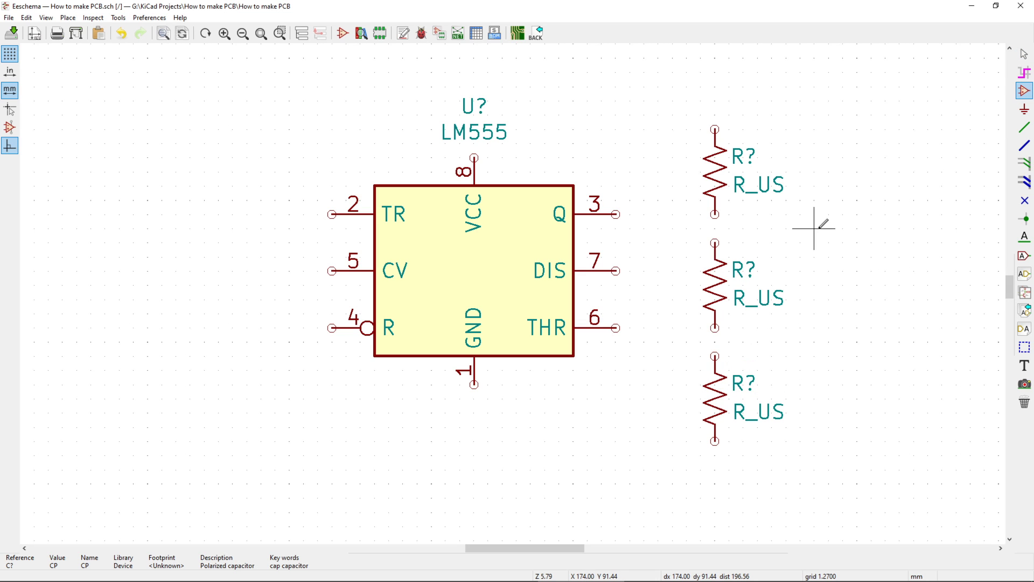
# Search the library for 'led' and place the LED to the right of the resistors.
pyautogui.click(732, 248)
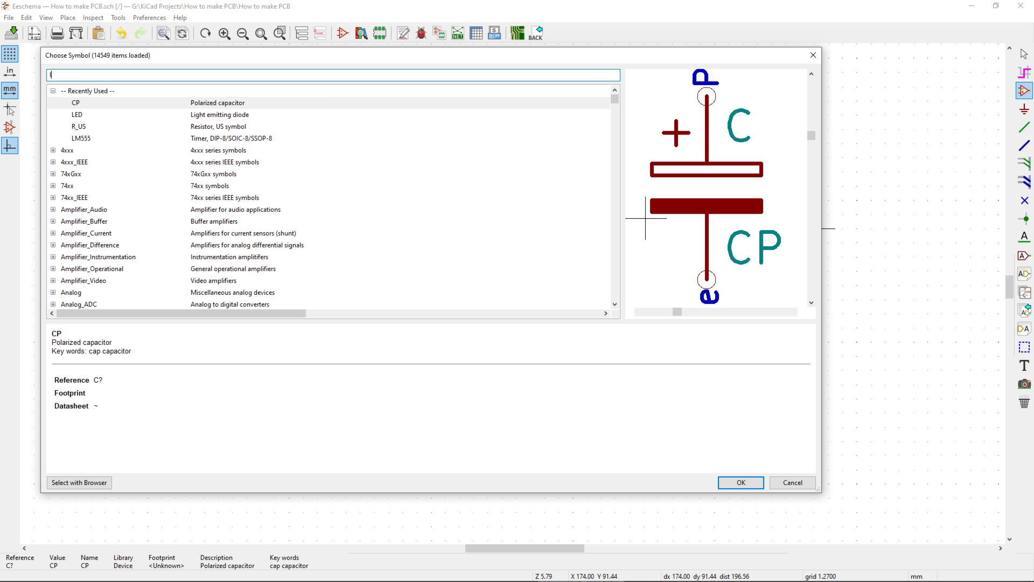
pyautogui.write('led')
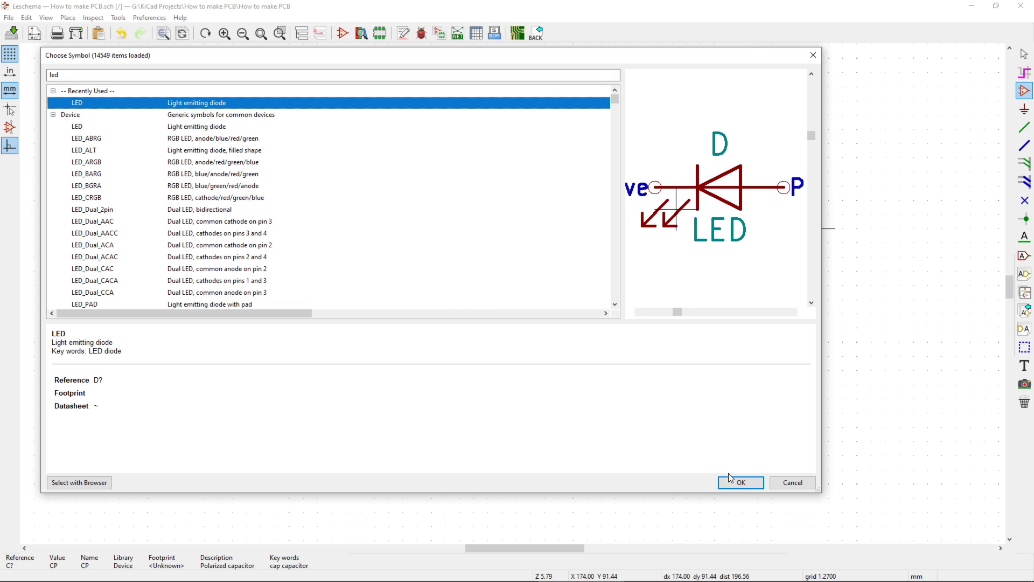
pyautogui.click(729, 477)
pyautogui.click(913, 313)
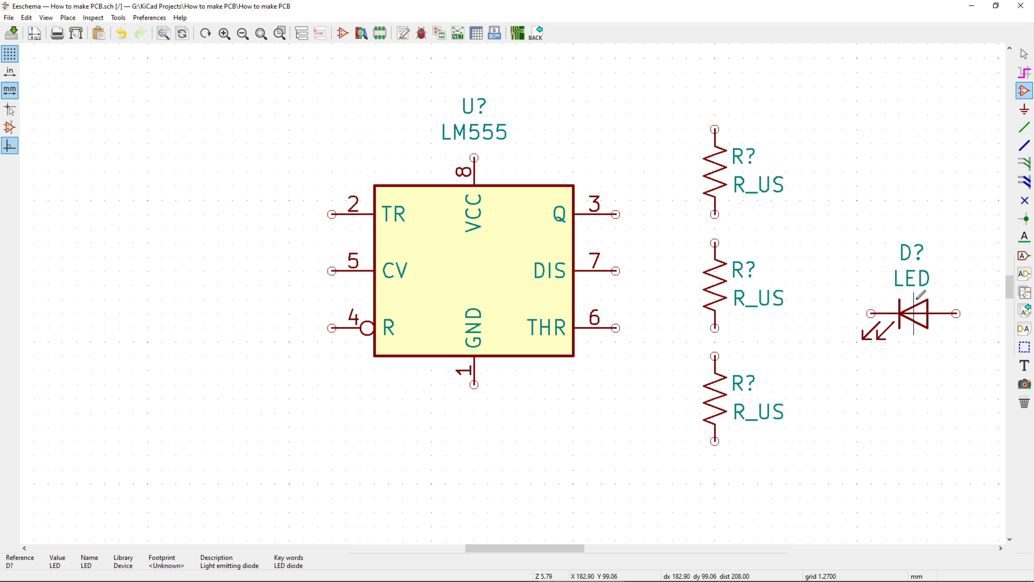
# Search 'capa', choose the unpolarized capacitor C, and place it below the LM555.
pyautogui.click(870, 172)
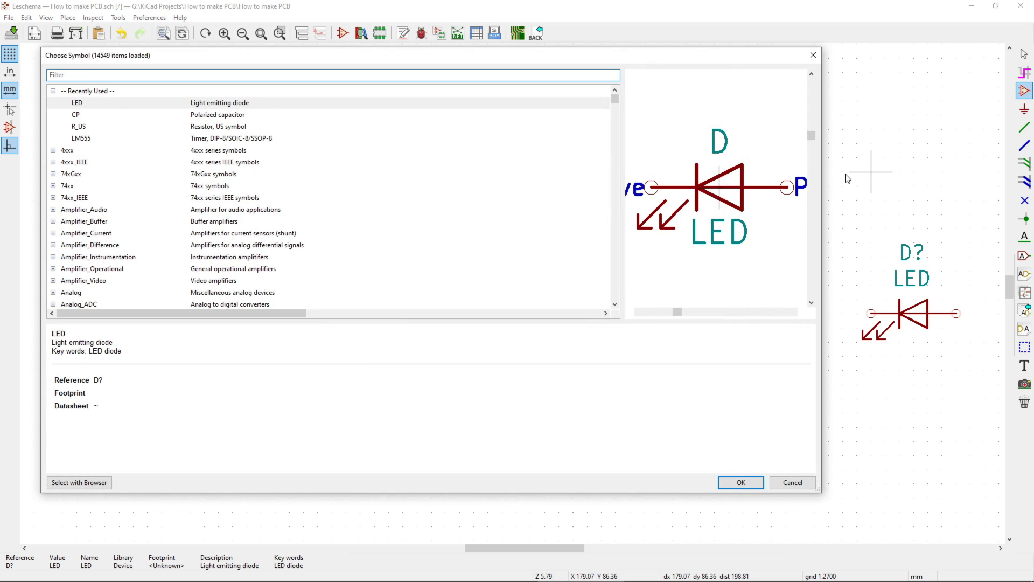
pyautogui.write('cca')
pyautogui.press('BackSpace')
pyautogui.press('BackSpace')
pyautogui.write('ap')
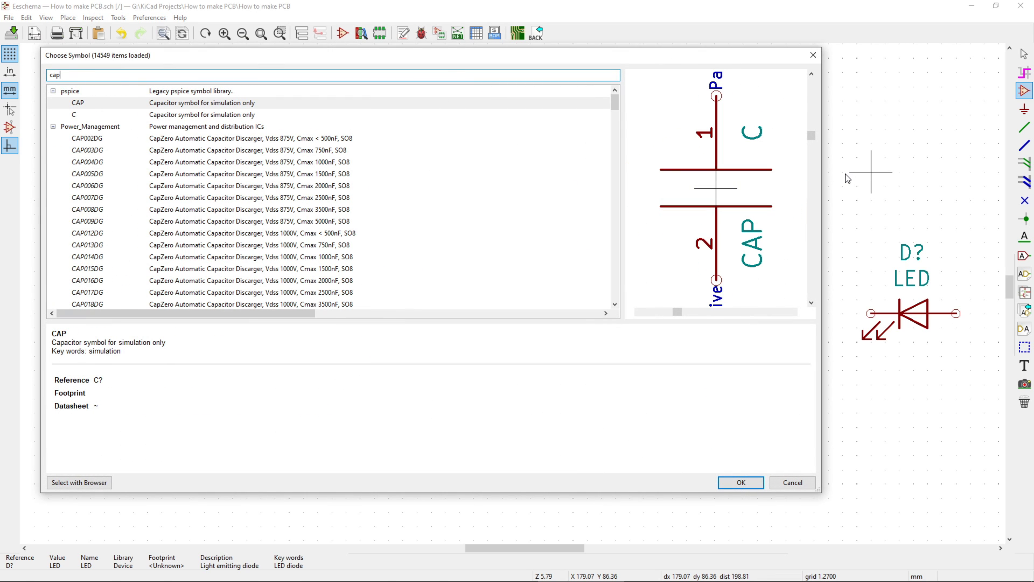
pyautogui.write('a')
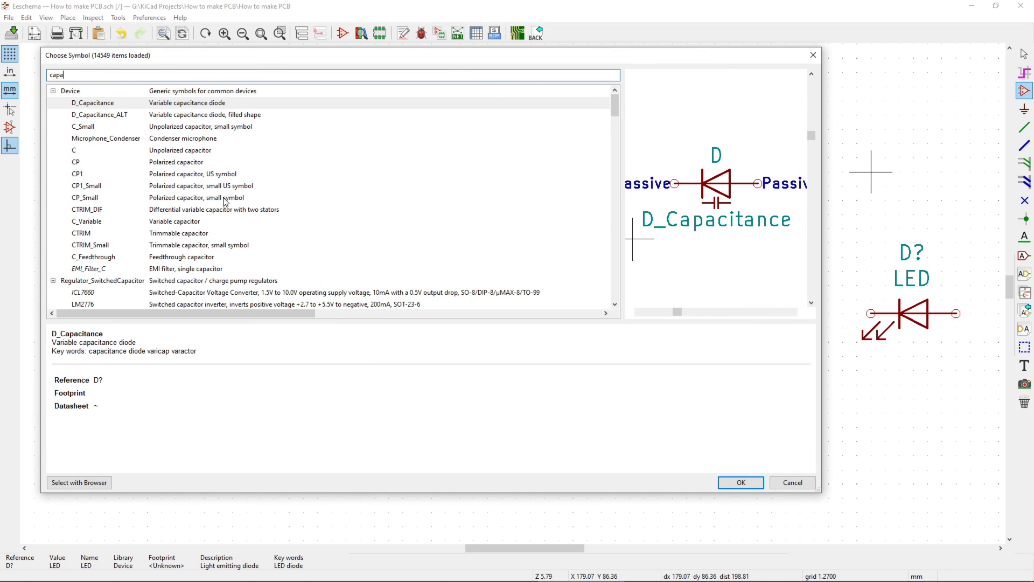
pyautogui.click(183, 152)
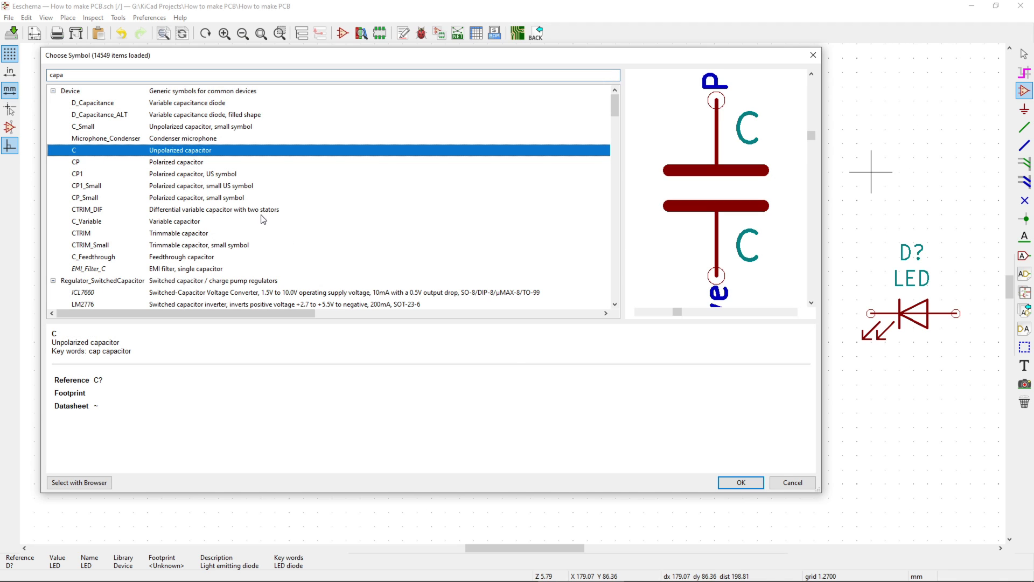
pyautogui.click(741, 482)
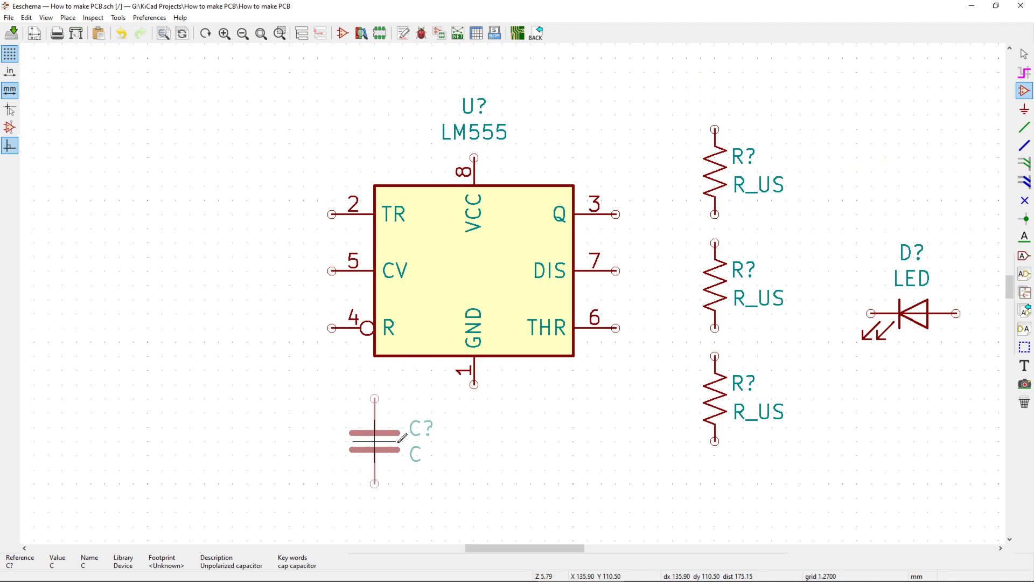
pyautogui.click(417, 454)
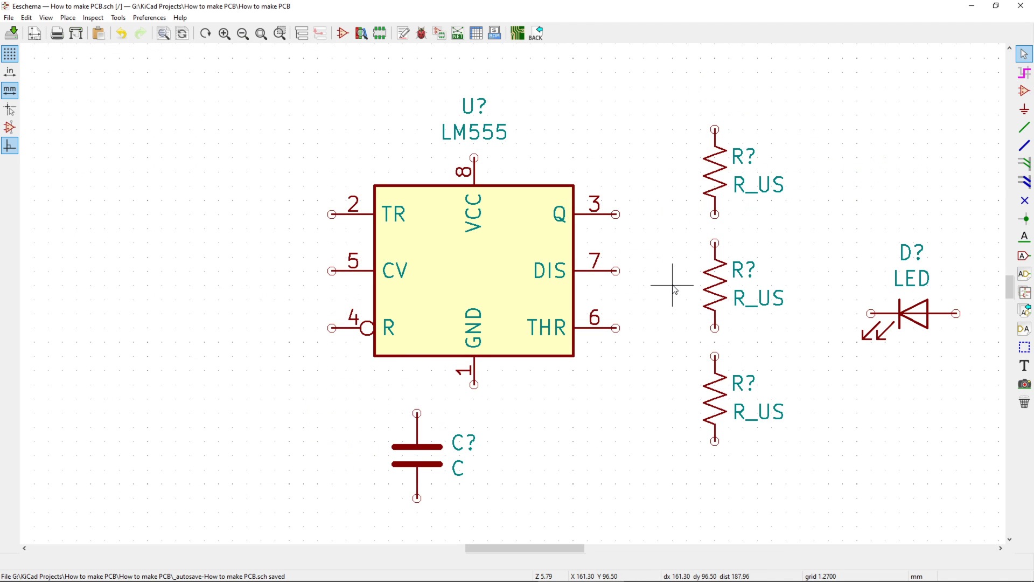
# Number the three resistors R1, R2 and R3 from top to bottom.
pyautogui.press('Escape')
pyautogui.doubleClick(742, 160)
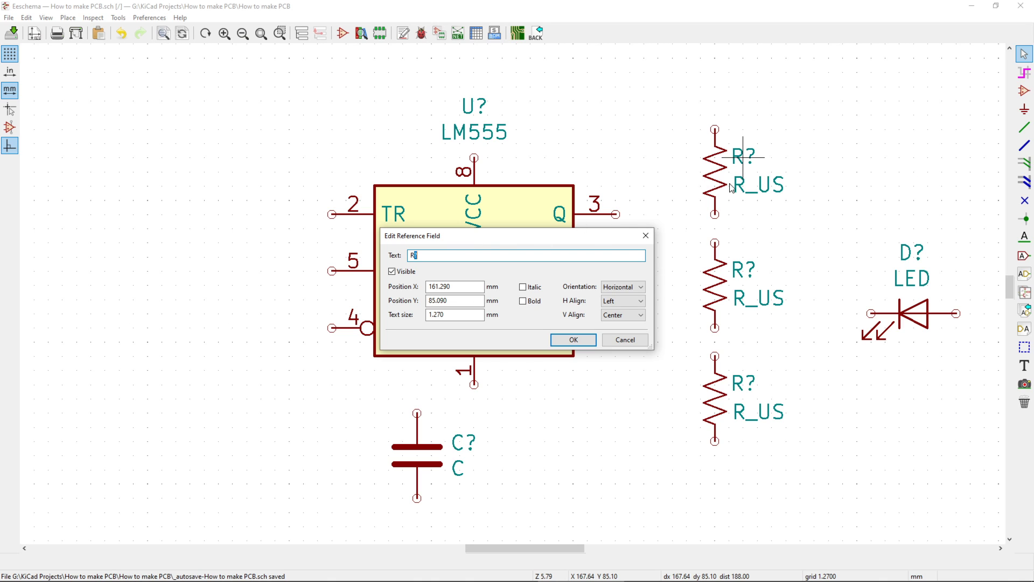
pyautogui.write('1')
pyautogui.click(573, 339)
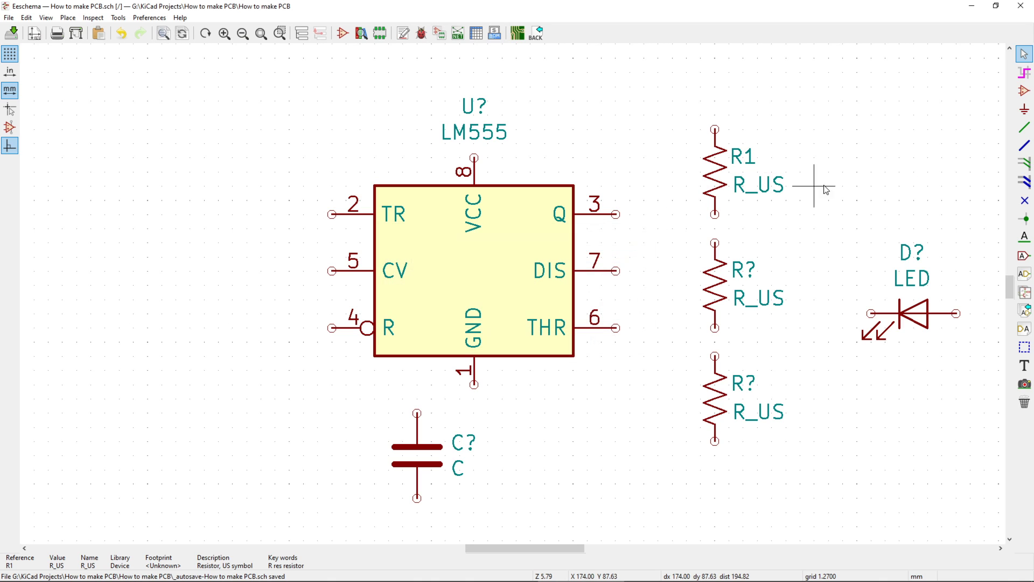
pyautogui.doubleClick(744, 269)
pyautogui.write('2')
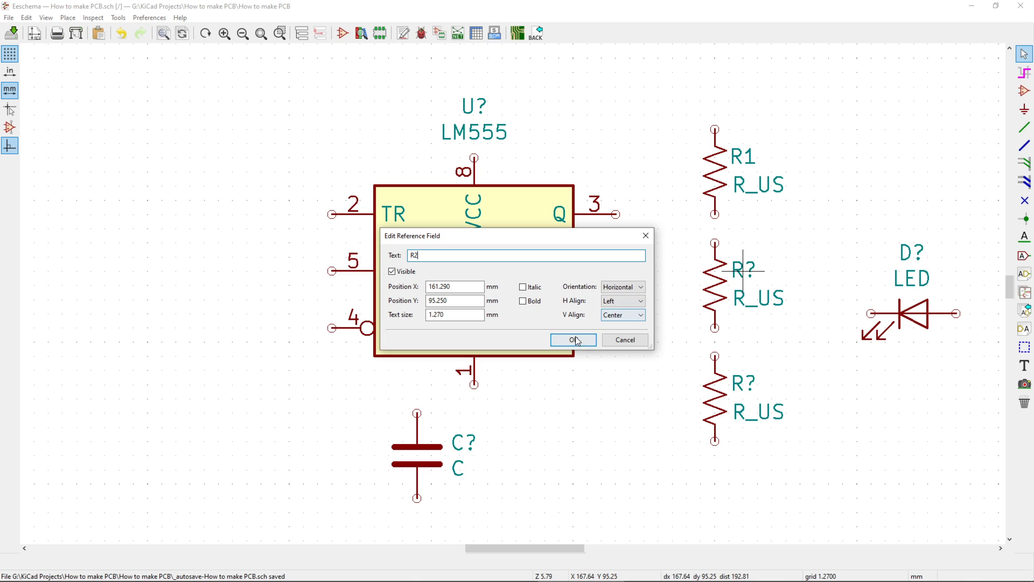
pyautogui.click(575, 339)
pyautogui.doubleClick(752, 393)
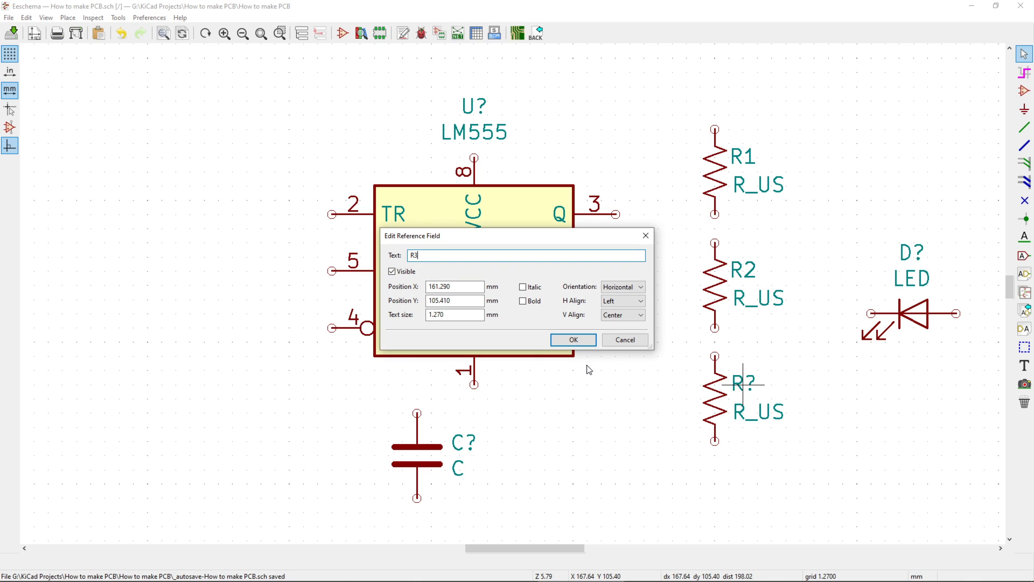
pyautogui.write('3')
pyautogui.click(586, 341)
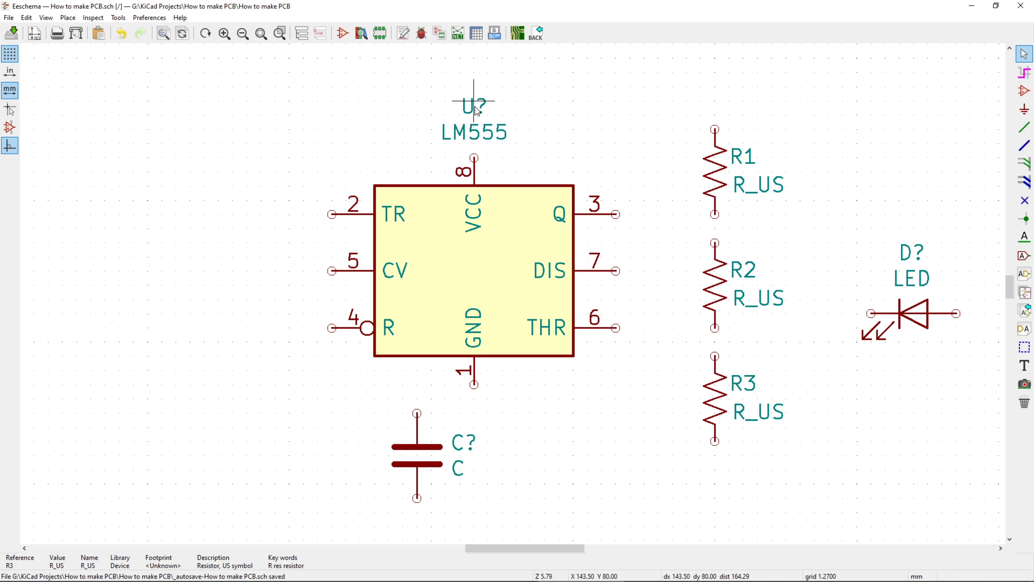
# Set the remaining references to U1 for the 555, C1 for the capacitor and D1 for the LED.
pyautogui.doubleClick(475, 107)
pyautogui.click(573, 340)
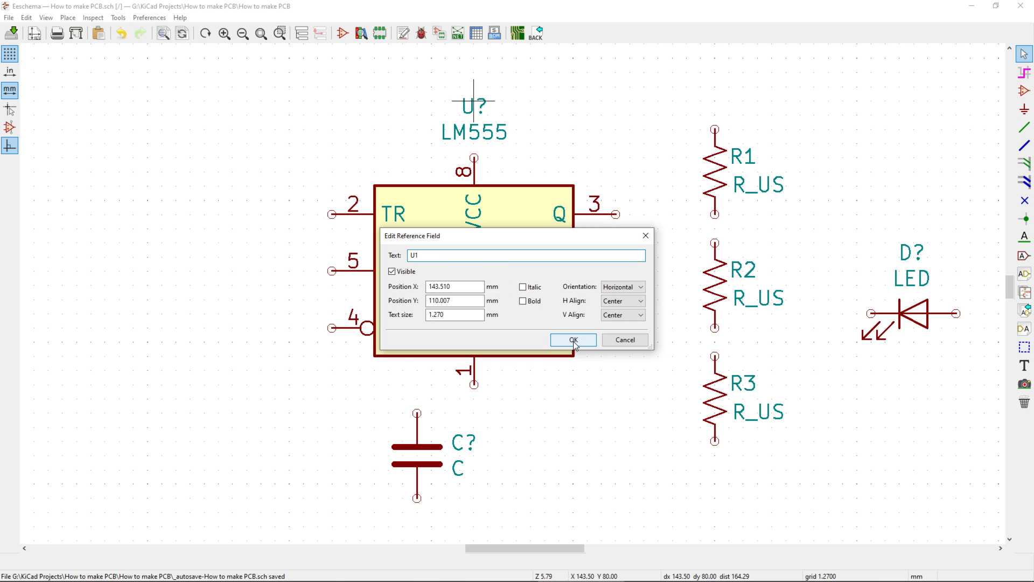
pyautogui.doubleClick(472, 443)
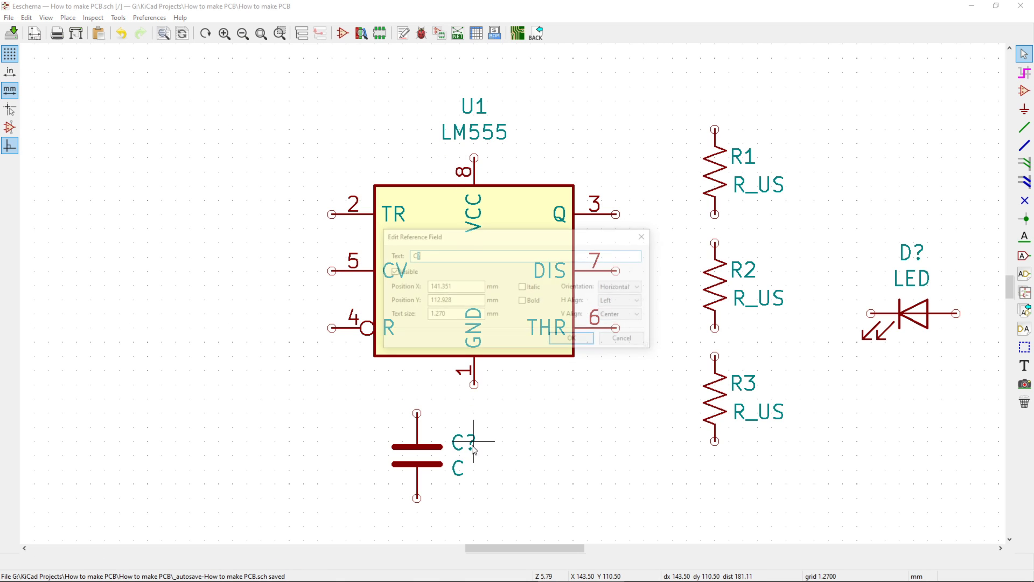
pyautogui.write('1')
pyautogui.click(573, 340)
pyautogui.doubleClick(920, 269)
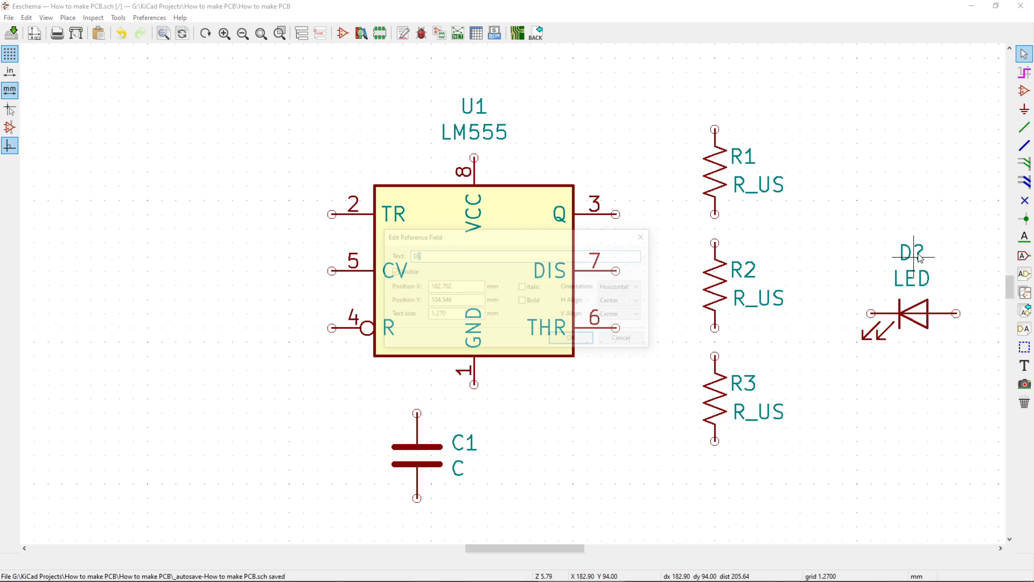
pyautogui.write('1')
pyautogui.click(573, 340)
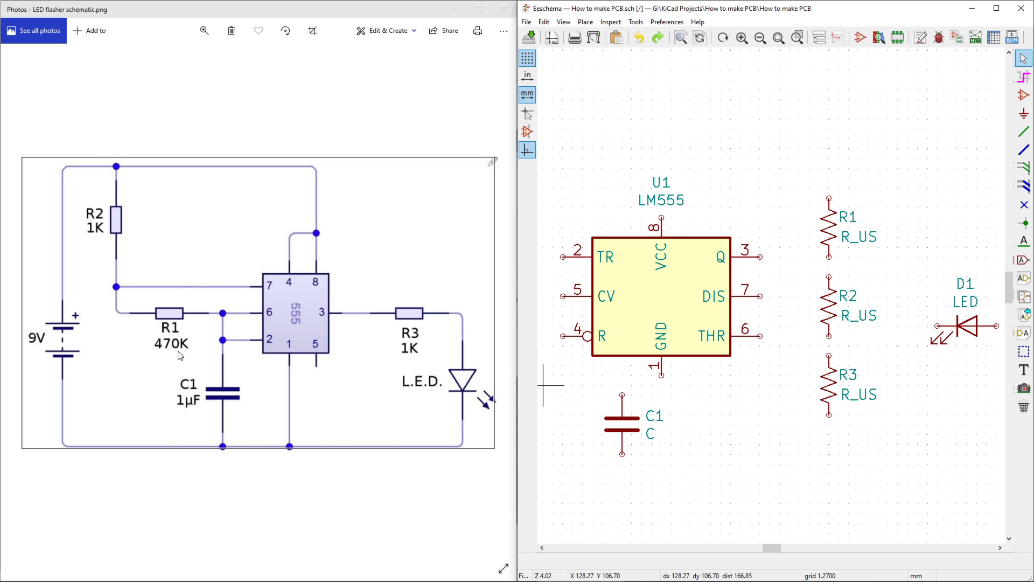
# Give R1 value 470k, R2 and R3 1k, C1 1uF, and maximize the schematic editor.
pyautogui.doubleClick(850, 239)
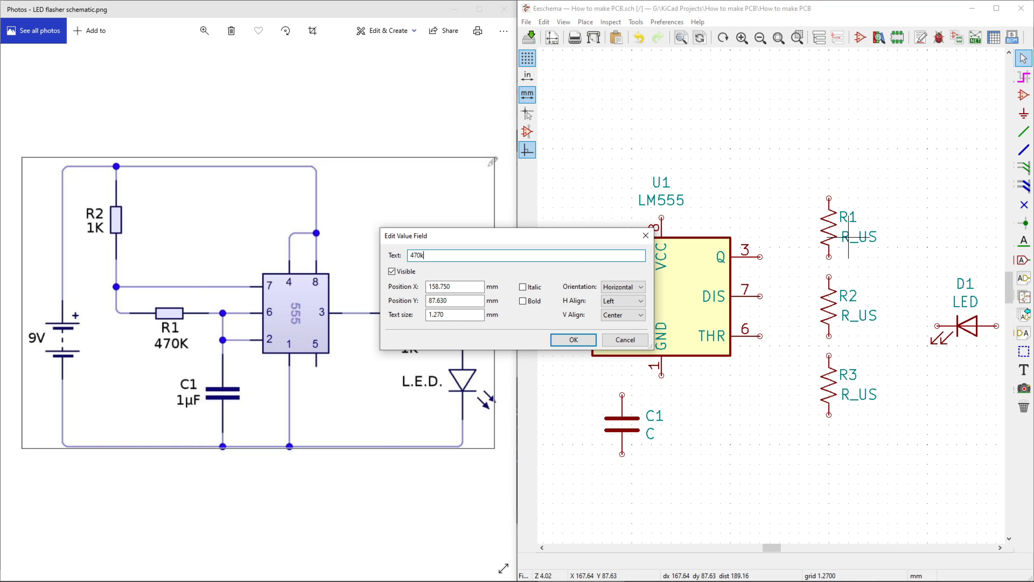
pyautogui.press('Return')
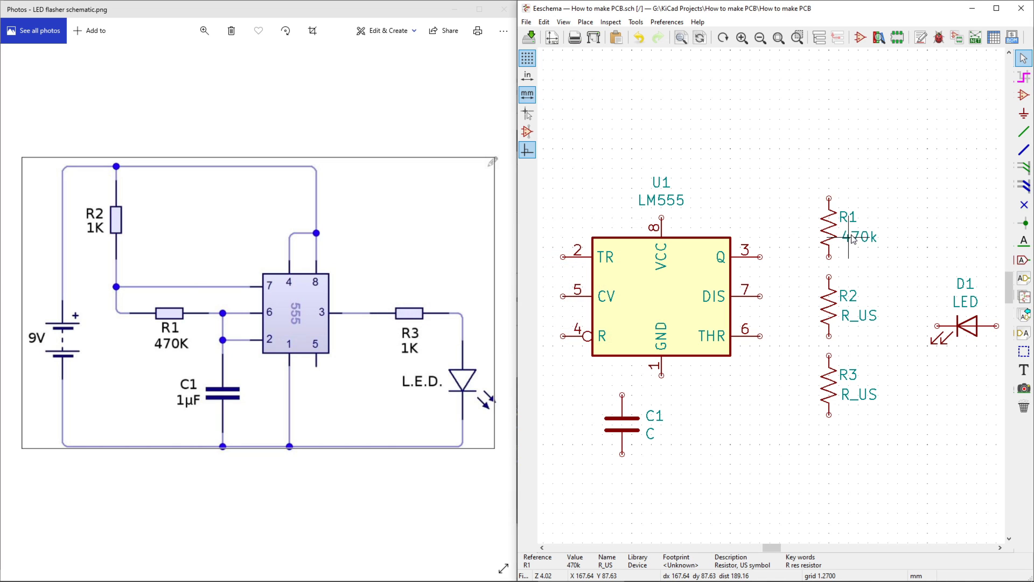
pyautogui.doubleClick(859, 315)
pyautogui.write('1k')
pyautogui.press('Return')
pyautogui.doubleClick(880, 388)
pyautogui.write('1k')
pyautogui.press('Return')
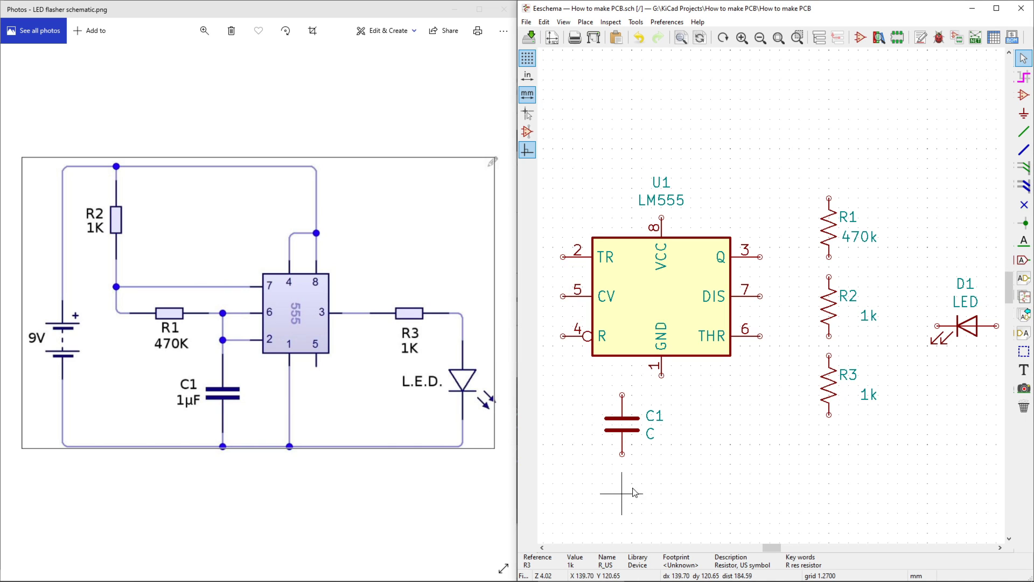
pyautogui.doubleClick(651, 434)
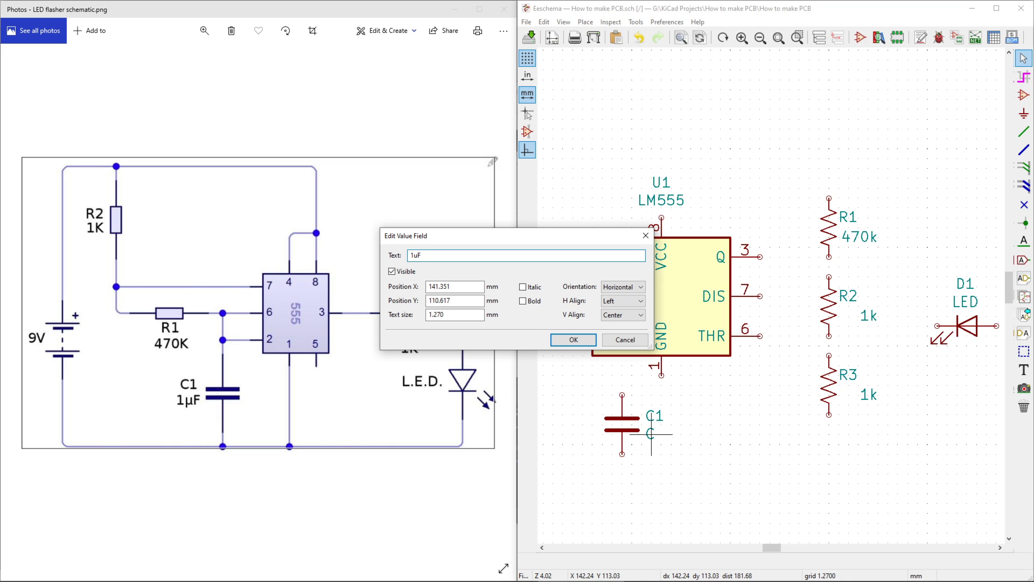
pyautogui.click(573, 340)
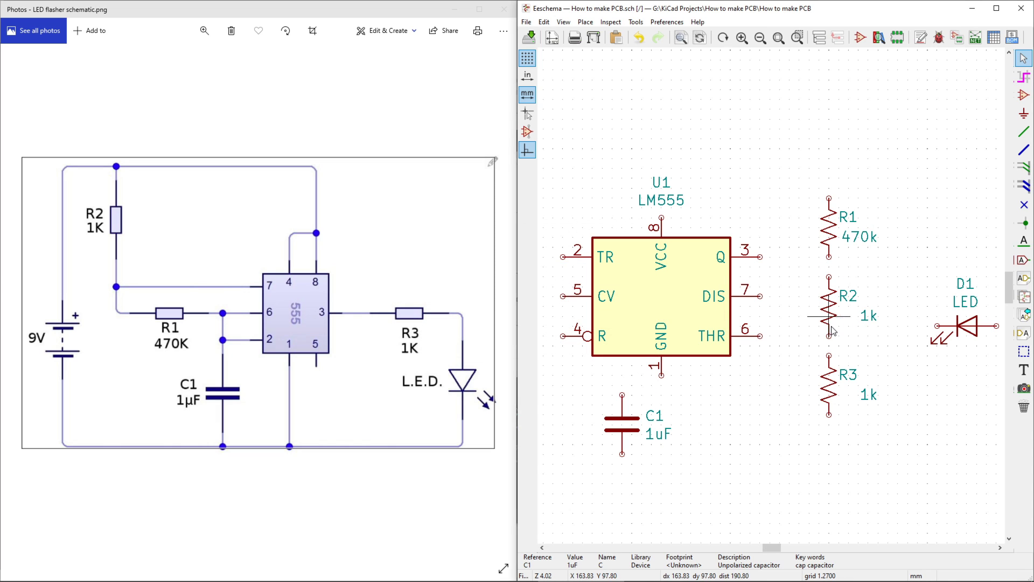
pyautogui.press('super+Up')
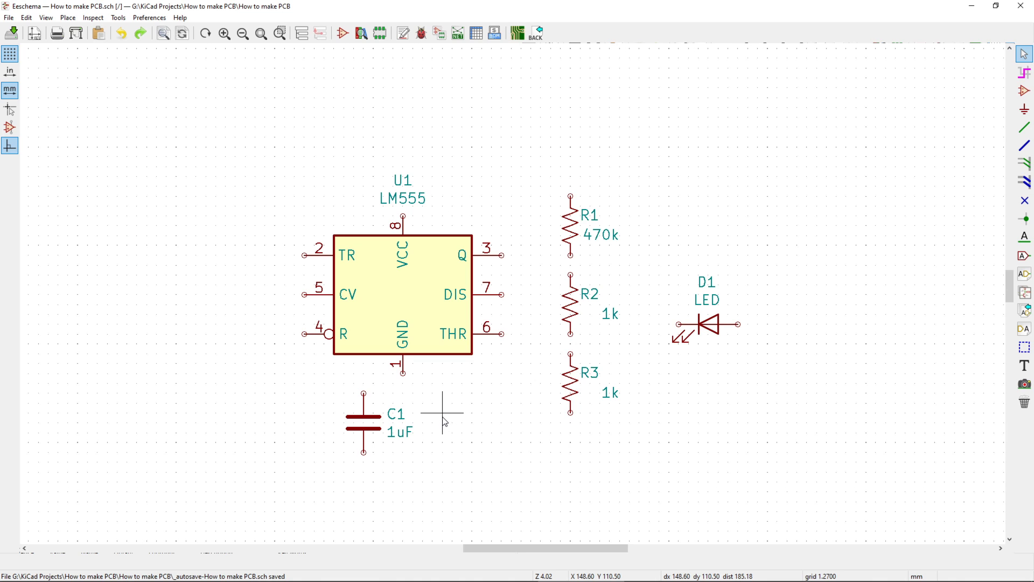
# Move C1 further left and shift the three resistors, undoing back to the arranged layout.
pyautogui.moveTo(359, 449); pyautogui.dragTo(241, 437)
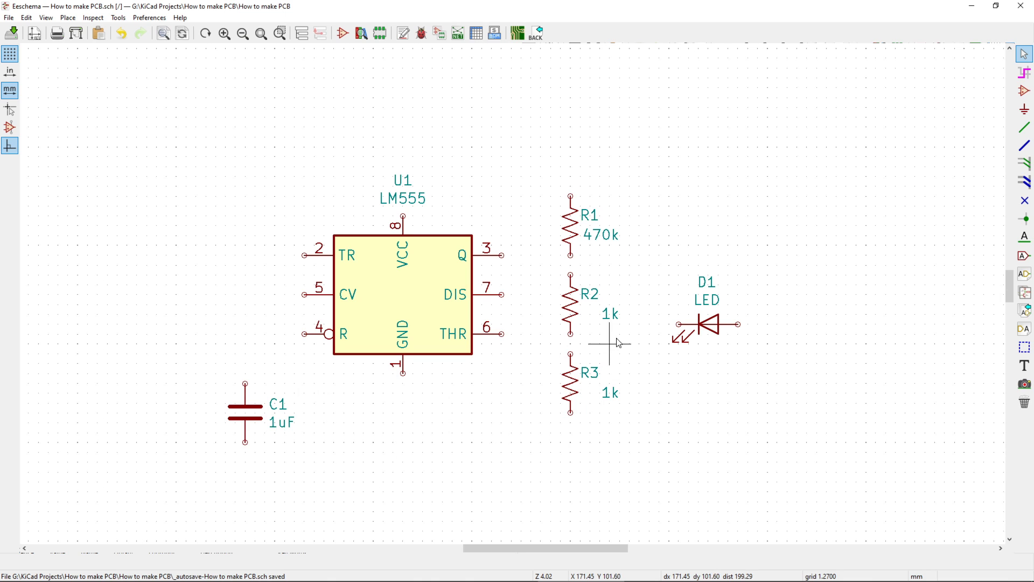
pyautogui.moveTo(650, 235); pyautogui.dragTo(539, 404)
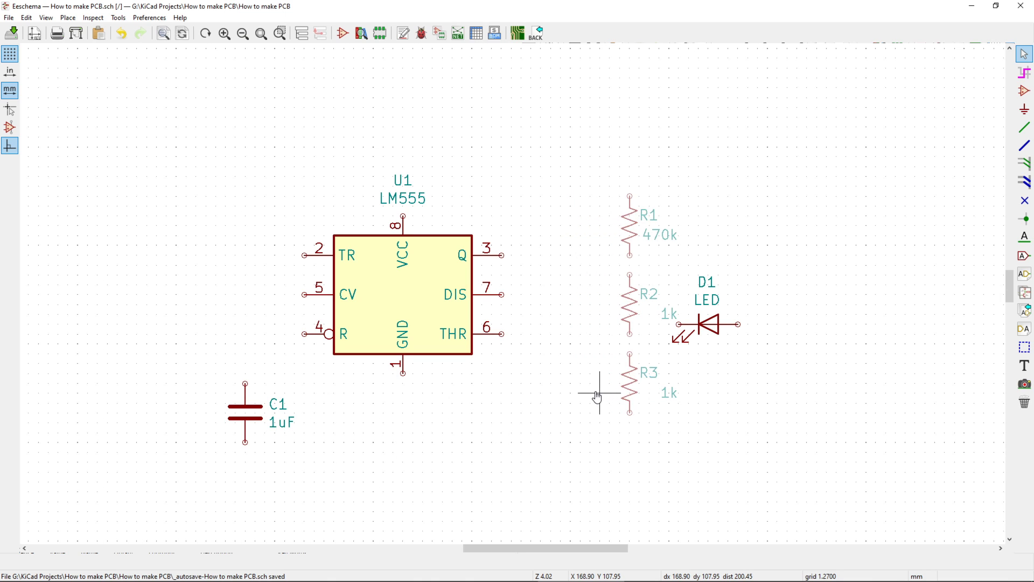
pyautogui.press('Escape')
pyautogui.hotkey('ctrl', 'z')
pyautogui.hotkey('ctrl', 'z')
pyautogui.hotkey('ctrl', 'z')
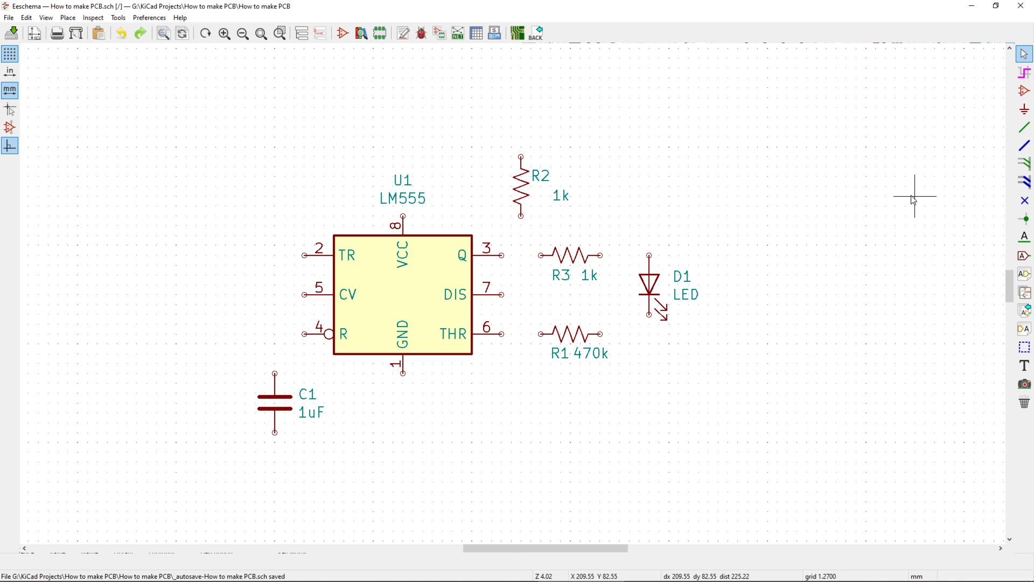
pyautogui.click(1024, 128)
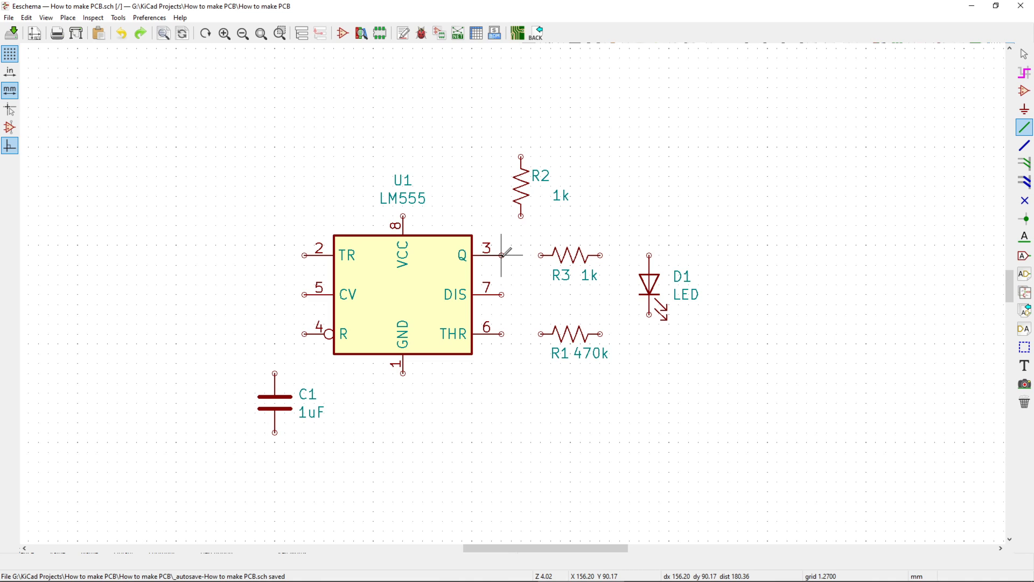
# Wire pin 3 (Q) to R3, then try and undo wires from R2 to pin 7 (DIS).
pyautogui.click(540, 255)
pyautogui.hotkey('ctrl', 'z')
pyautogui.click(521, 216)
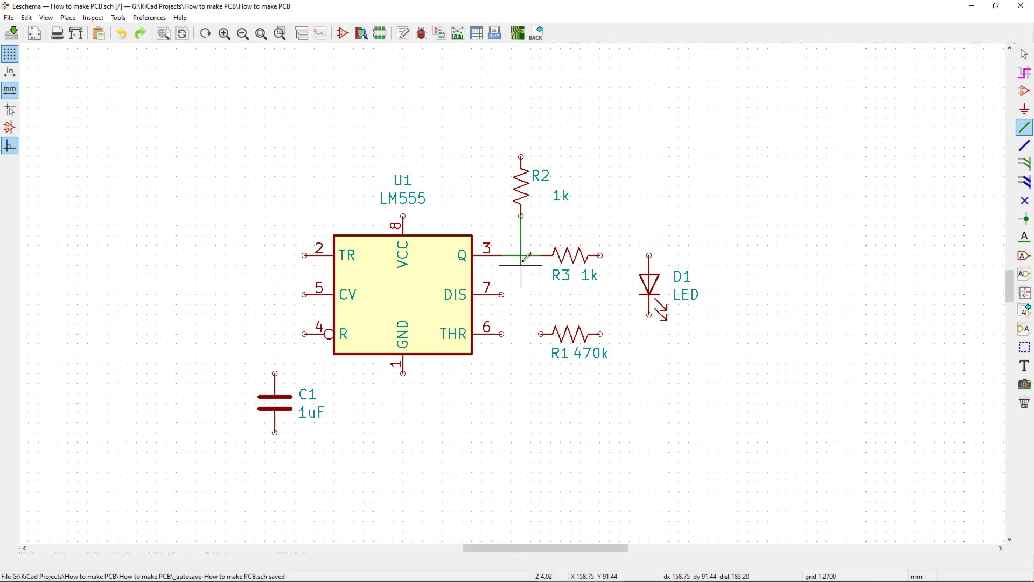
pyautogui.click(502, 295)
pyautogui.hotkey('ctrl', 'z')
pyautogui.click(501, 295)
pyautogui.click(520, 255)
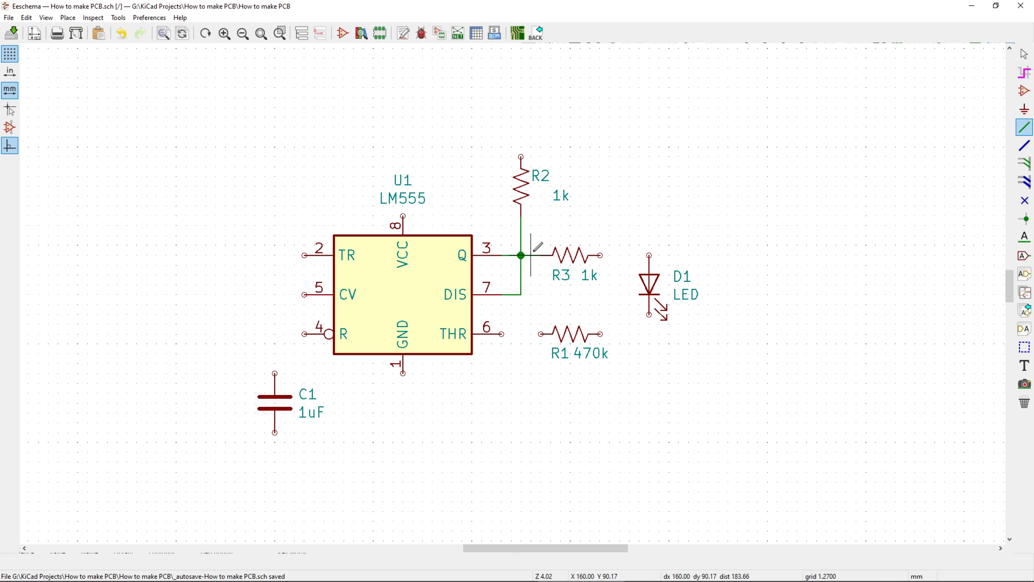
pyautogui.hotkey('ctrl', 'z')
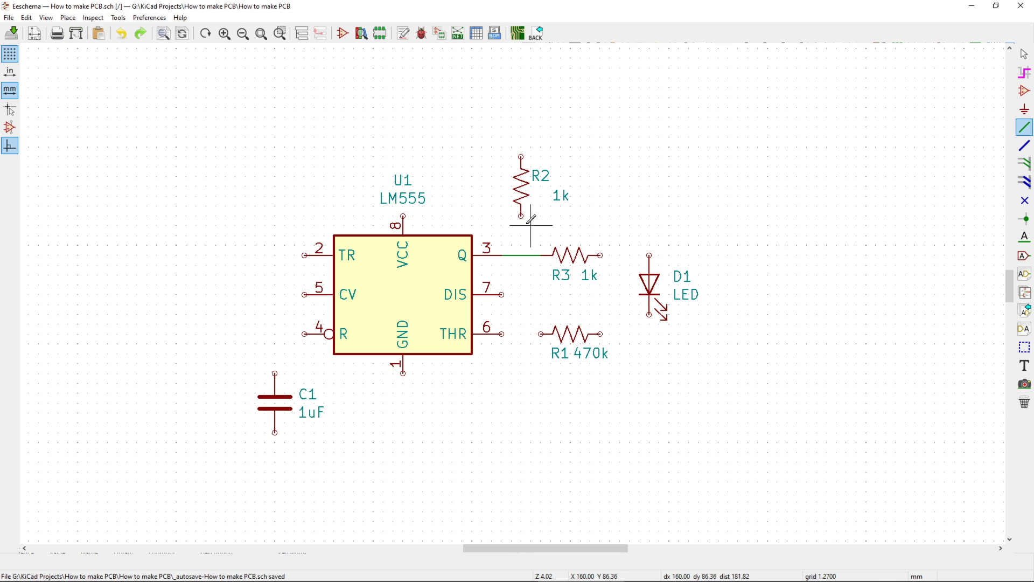
# Wire pin 6 (THR) to R1's left end, then undo the R2–DIS–R1 wiring.
pyautogui.click(502, 294)
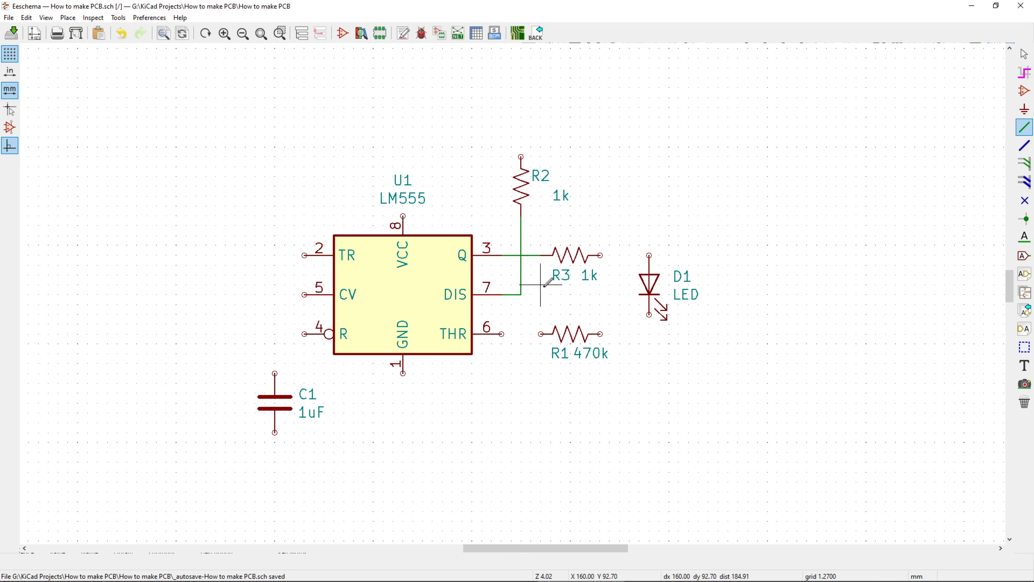
pyautogui.click(502, 333)
pyautogui.click(541, 334)
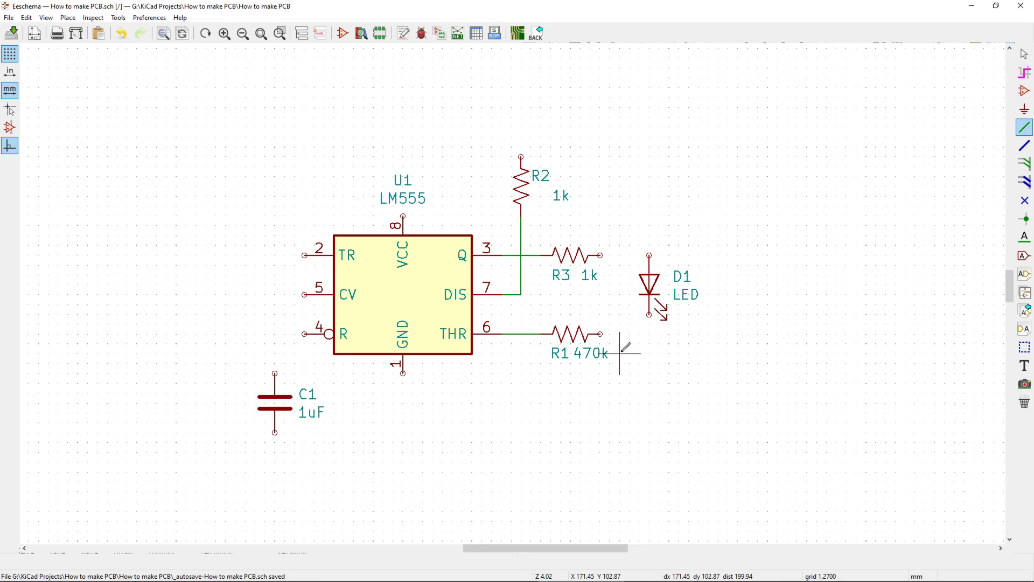
pyautogui.click(600, 334)
pyautogui.click(600, 334)
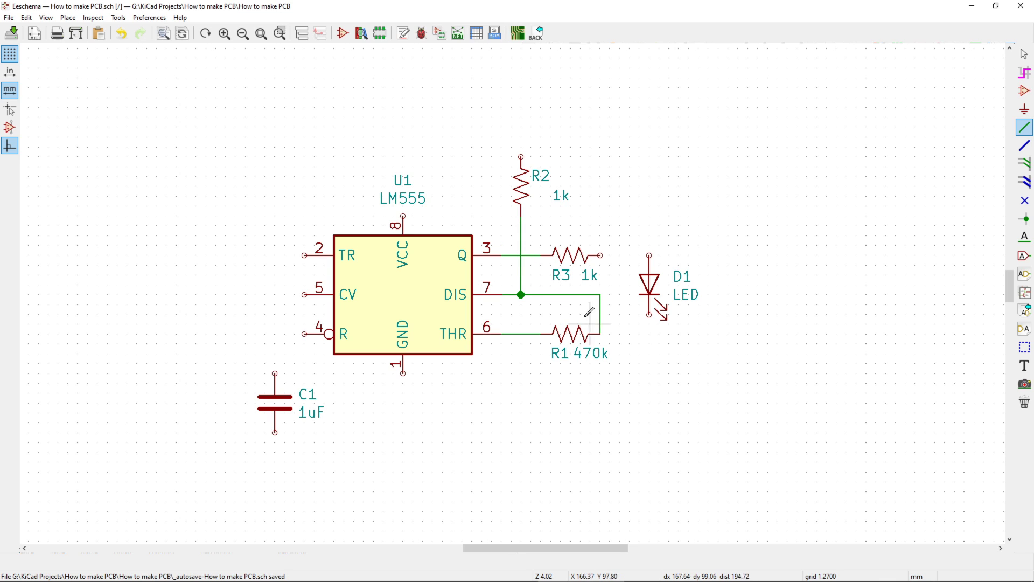
pyautogui.hotkey('ctrl', 'z')
pyautogui.hotkey('ctrl', 'z')
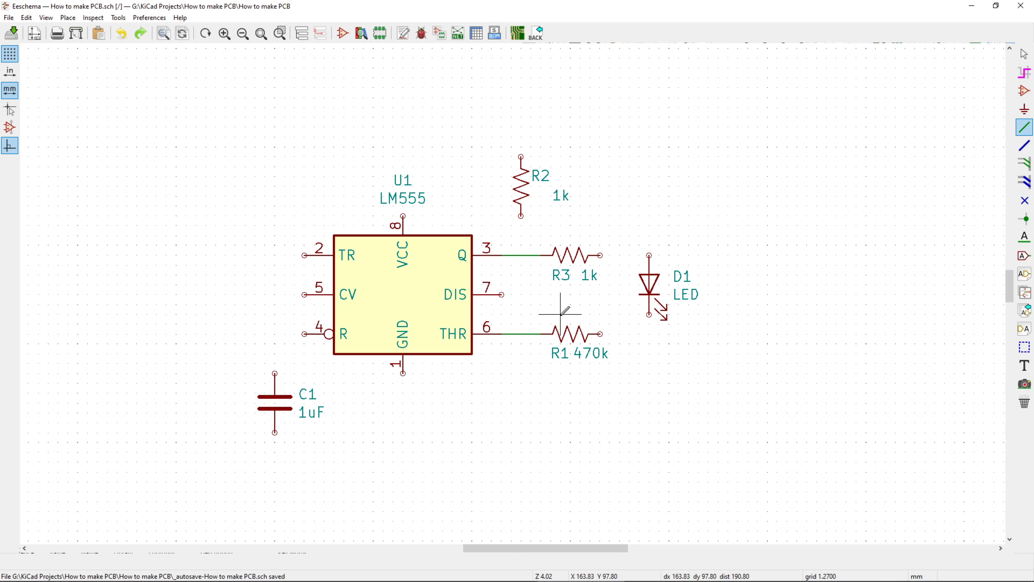
# Create global label '1', flip it, and attach it to R1's right pin.
pyautogui.click(1024, 257)
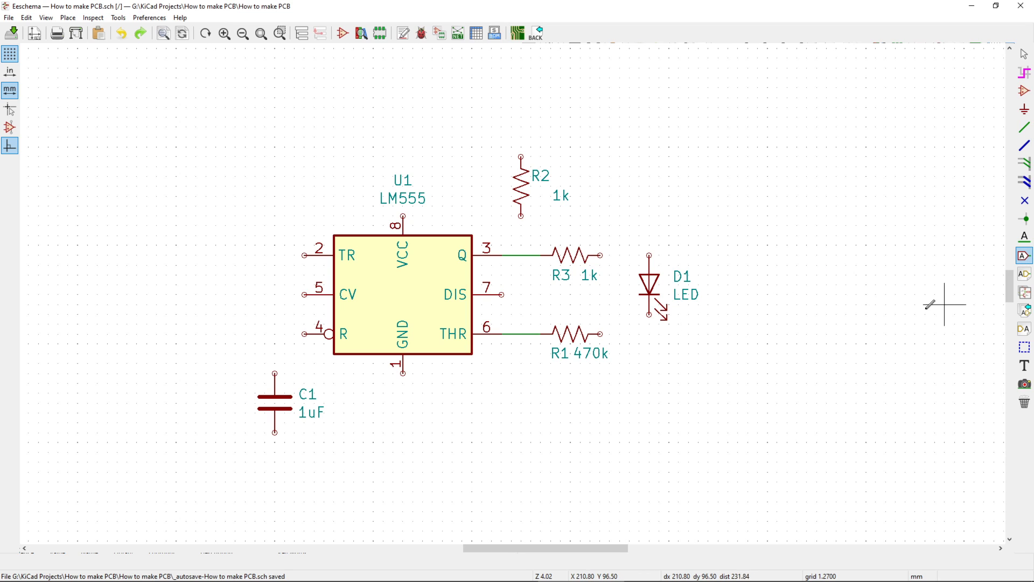
pyautogui.click(668, 343)
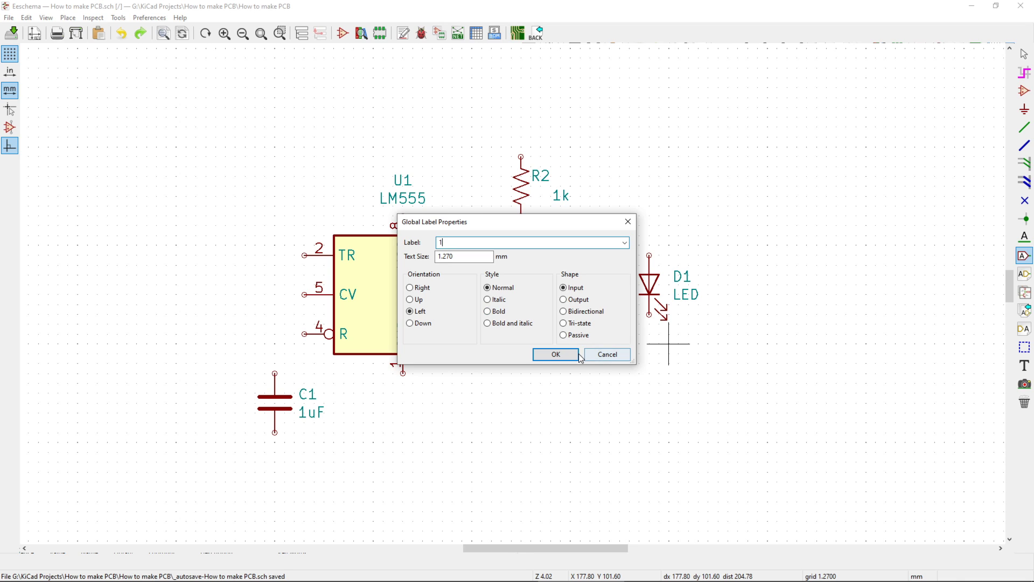
pyautogui.click(555, 354)
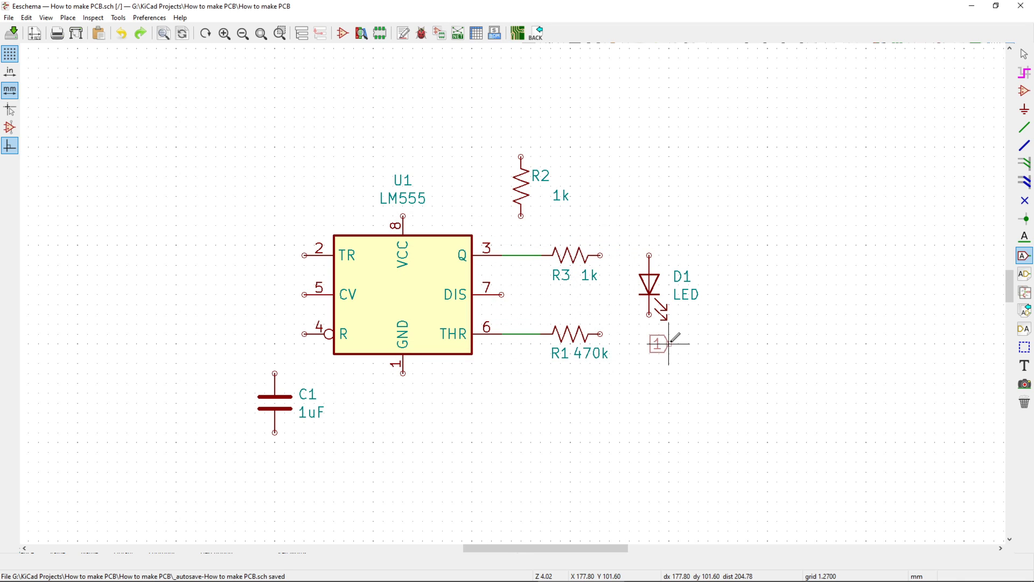
pyautogui.press('r')
pyautogui.press('r')
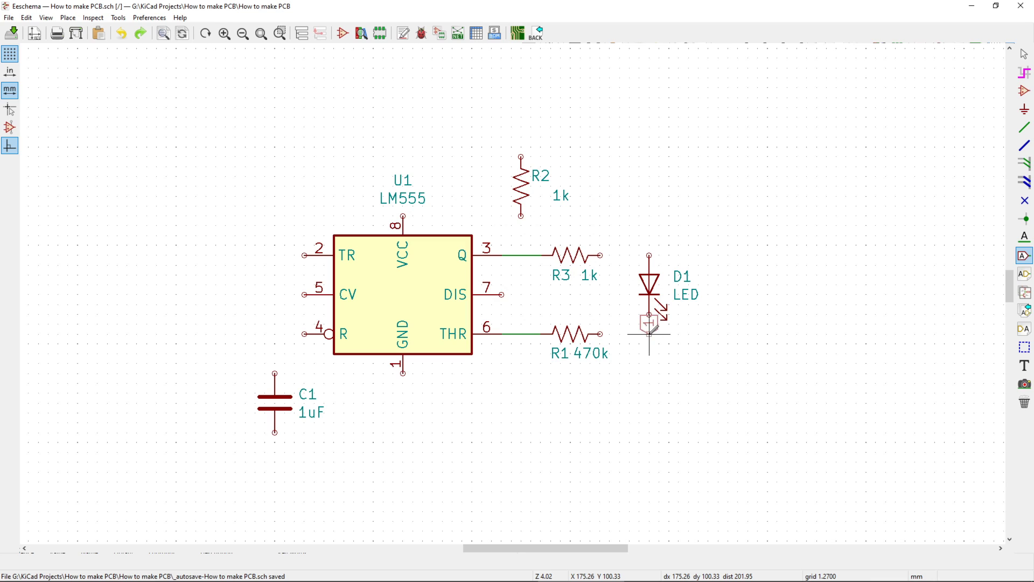
pyautogui.click(600, 334)
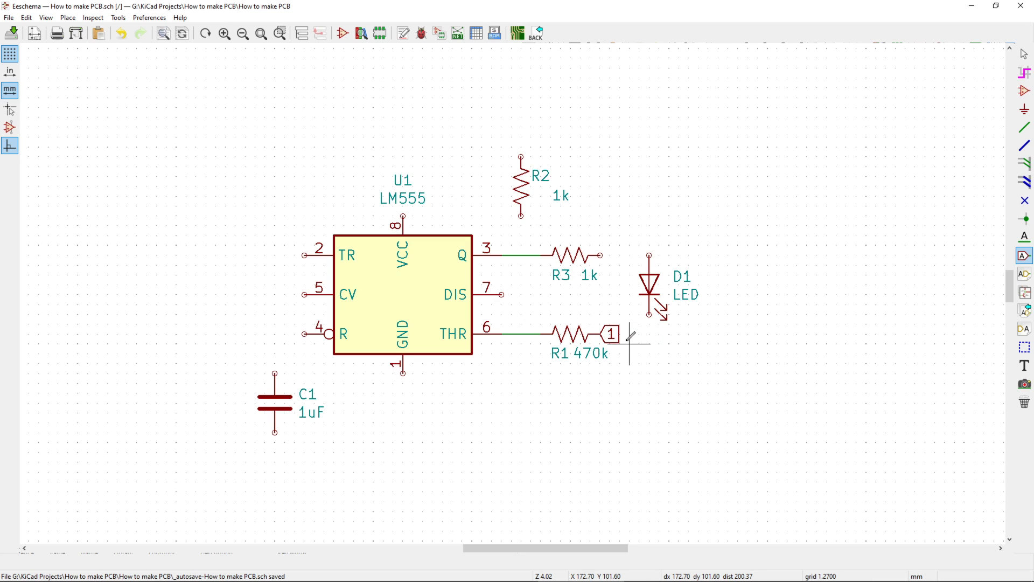
pyautogui.press('Escape')
# Duplicate label '1' onto DIS pin 7 and R2's bottom pin.
pyautogui.click(612, 334)
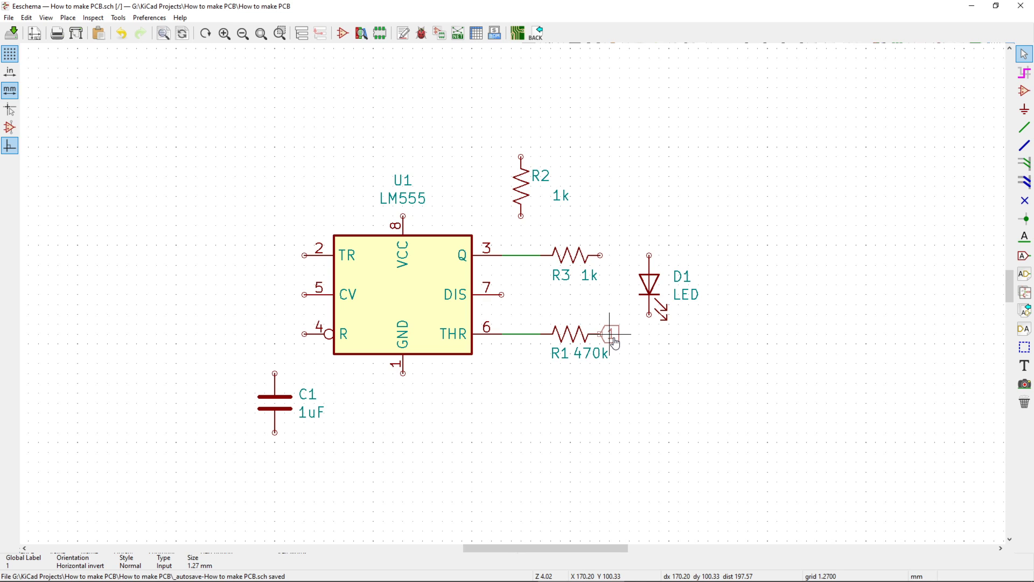
pyautogui.hotkey('ctrl', 'd')
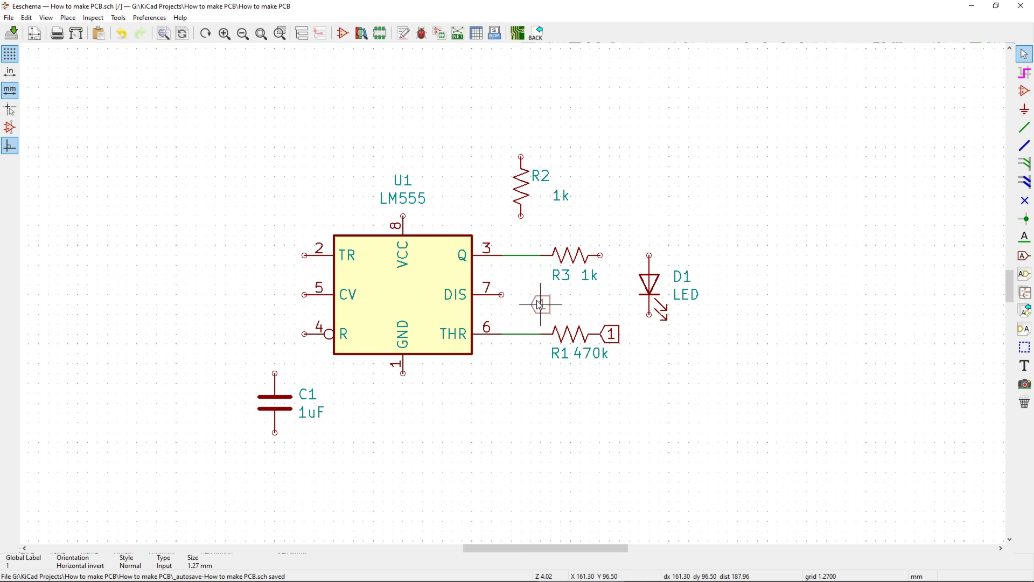
pyautogui.click(512, 294)
pyautogui.hotkey('ctrl', 'd')
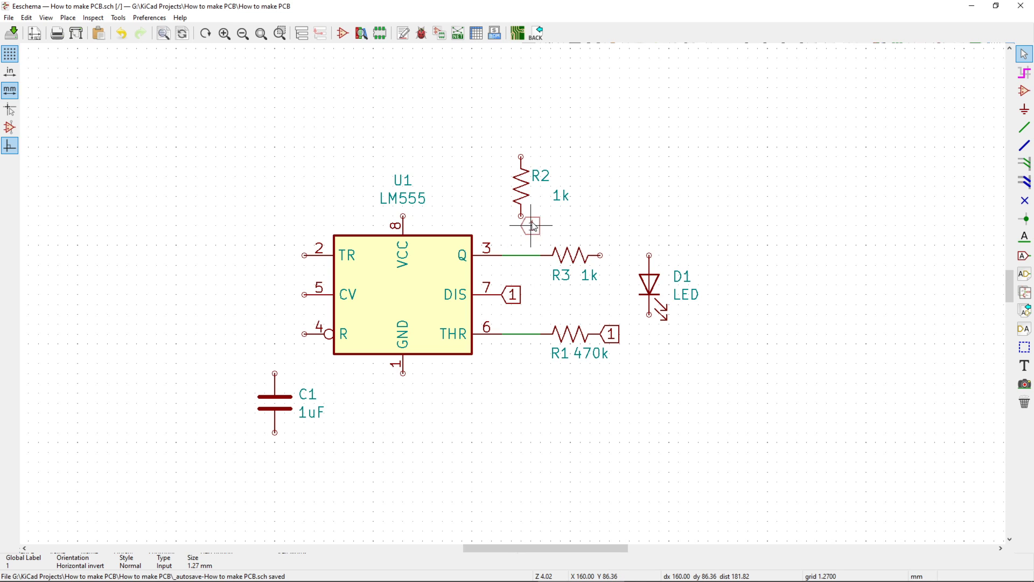
pyautogui.click(521, 215)
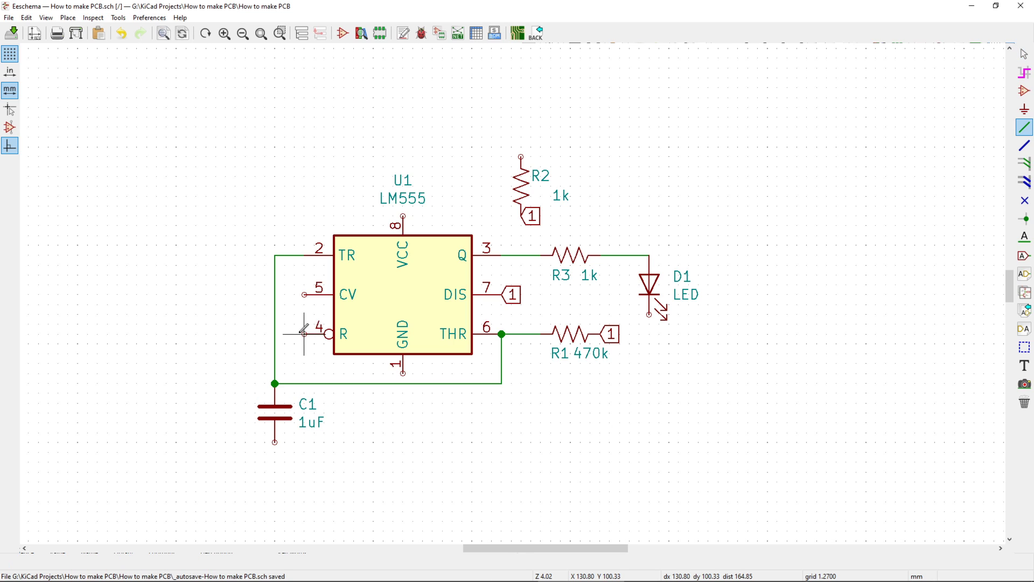
# Draw a wire from reset pin 4 up and across to VCC pin 8, cancelling the stray end.
pyautogui.press('w')
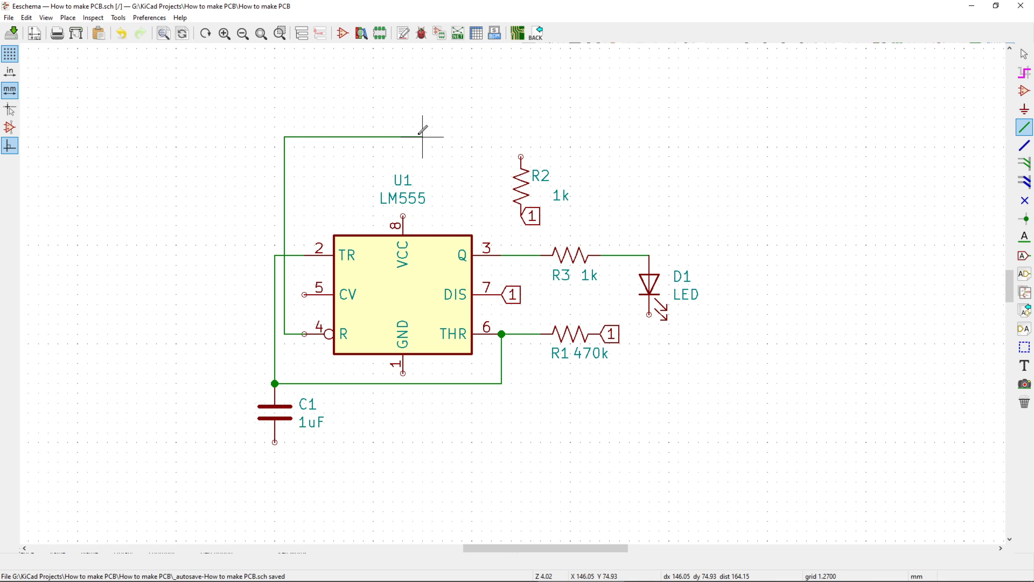
pyautogui.click(185, 126)
pyautogui.click(186, 88)
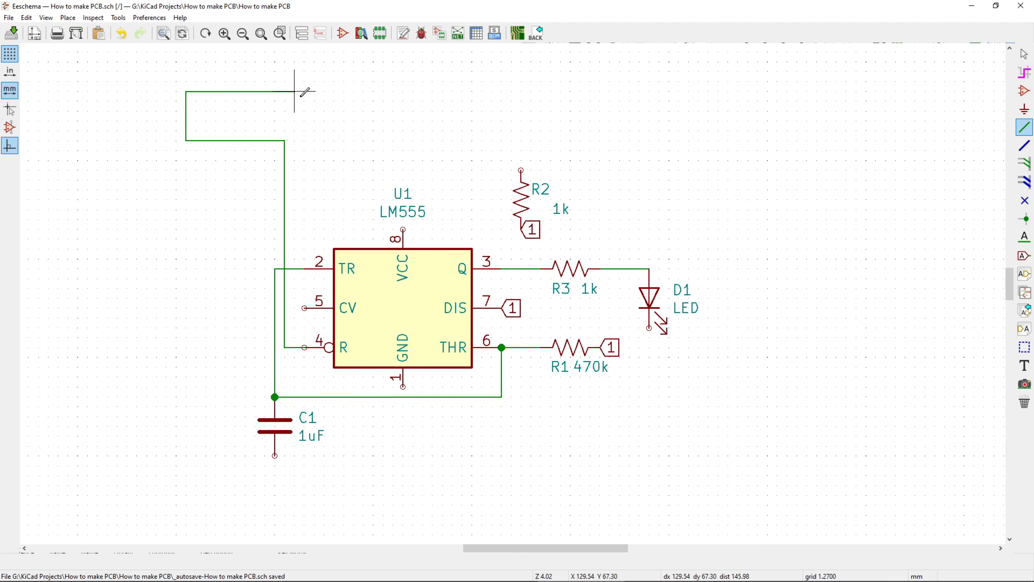
pyautogui.click(314, 160)
pyautogui.click(451, 101)
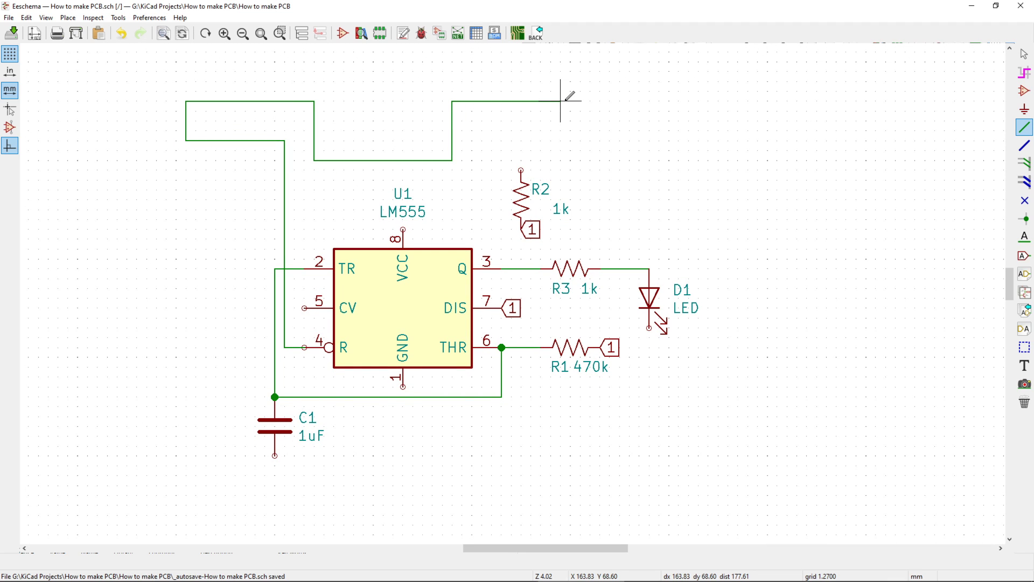
pyautogui.click(560, 101)
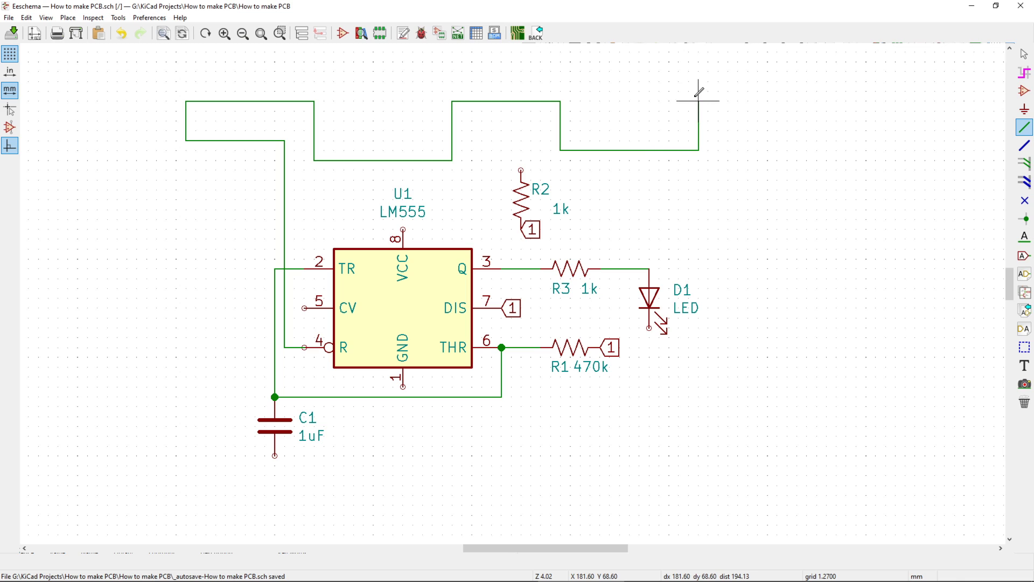
pyautogui.press('Escape')
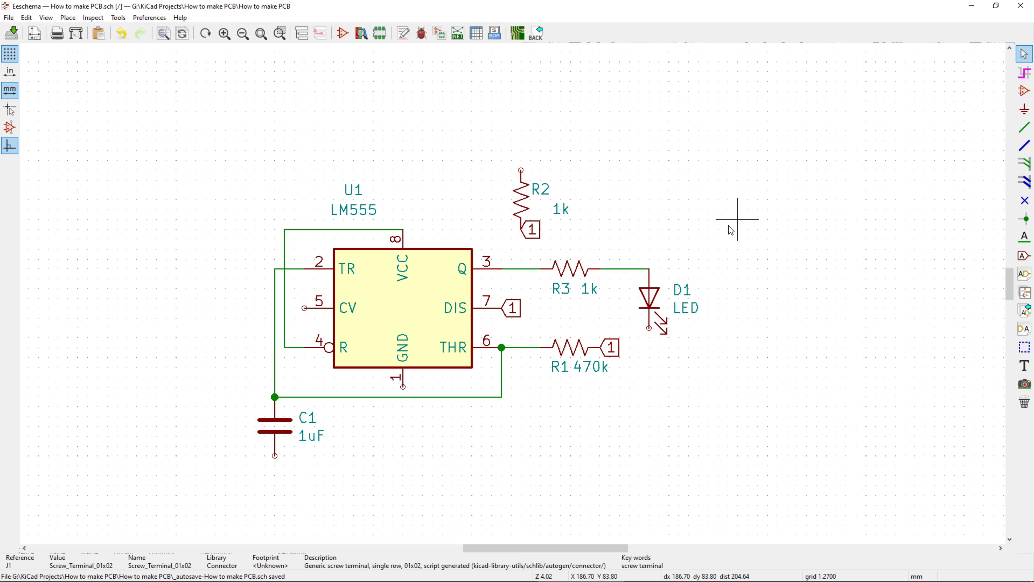
# Search 'screw', compare terminal sizes, and select the two-pin Screw_Terminal_01x02 connector.
pyautogui.click(1023, 94)
pyautogui.click(623, 233)
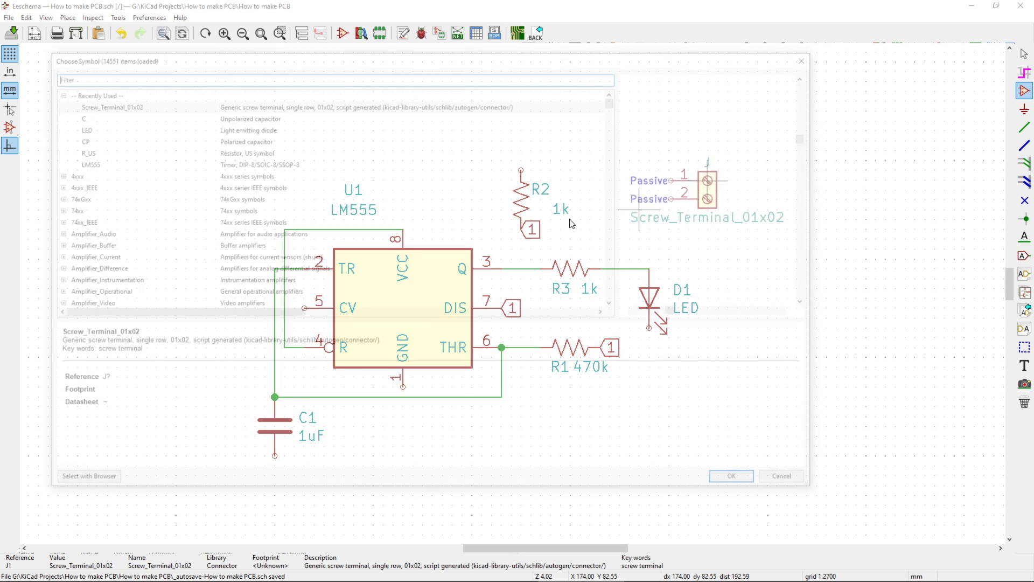
pyautogui.write('screw')
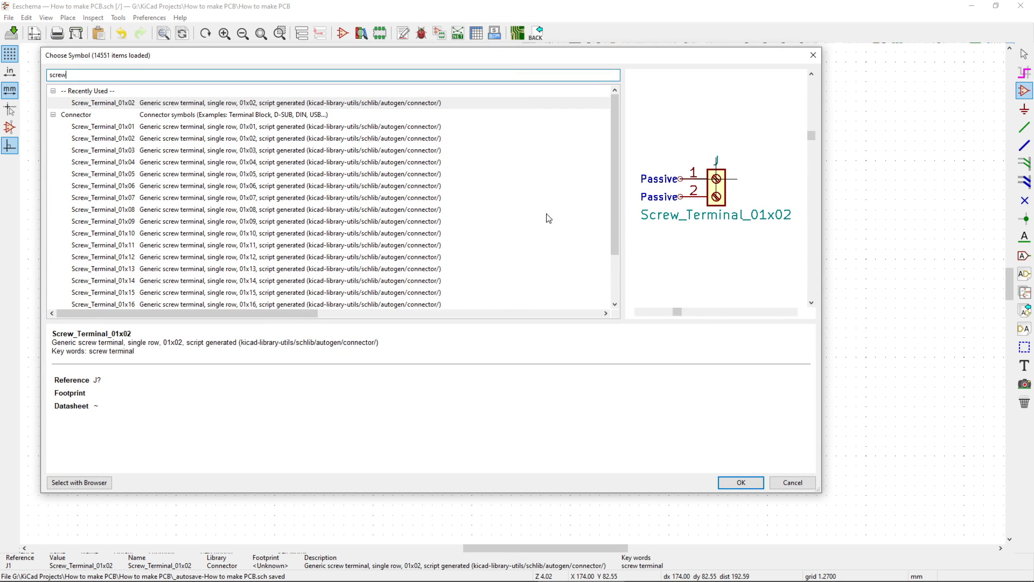
pyautogui.click(143, 131)
pyautogui.click(145, 137)
pyautogui.click(154, 152)
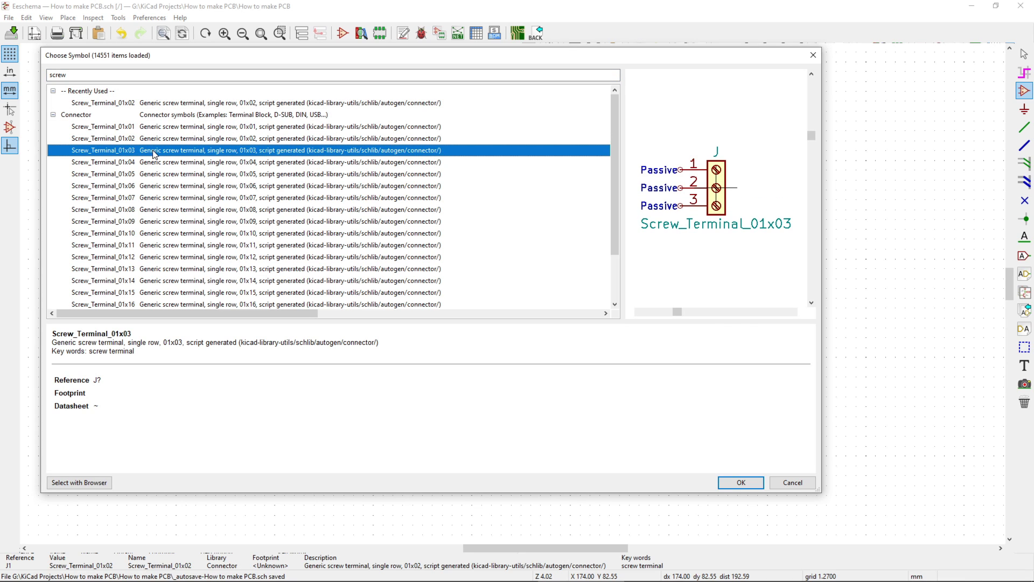
pyautogui.click(161, 161)
pyautogui.click(163, 186)
pyautogui.click(163, 210)
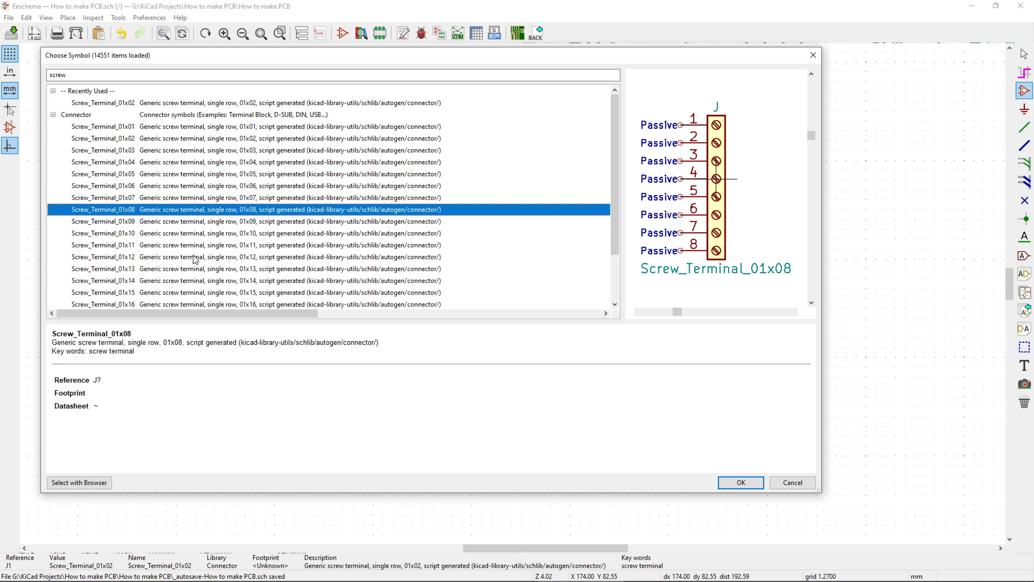
pyautogui.click(167, 139)
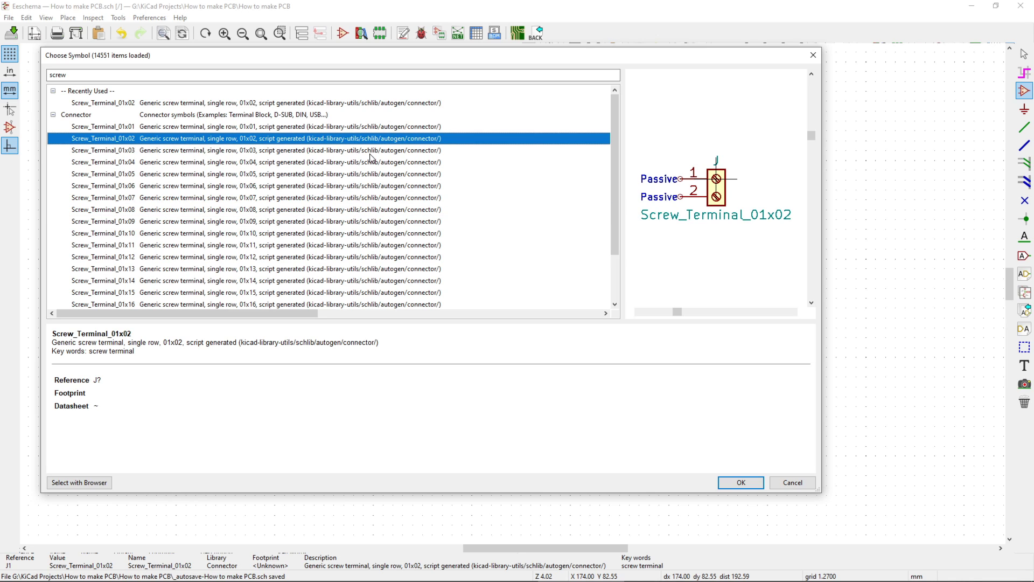
pyautogui.click(740, 483)
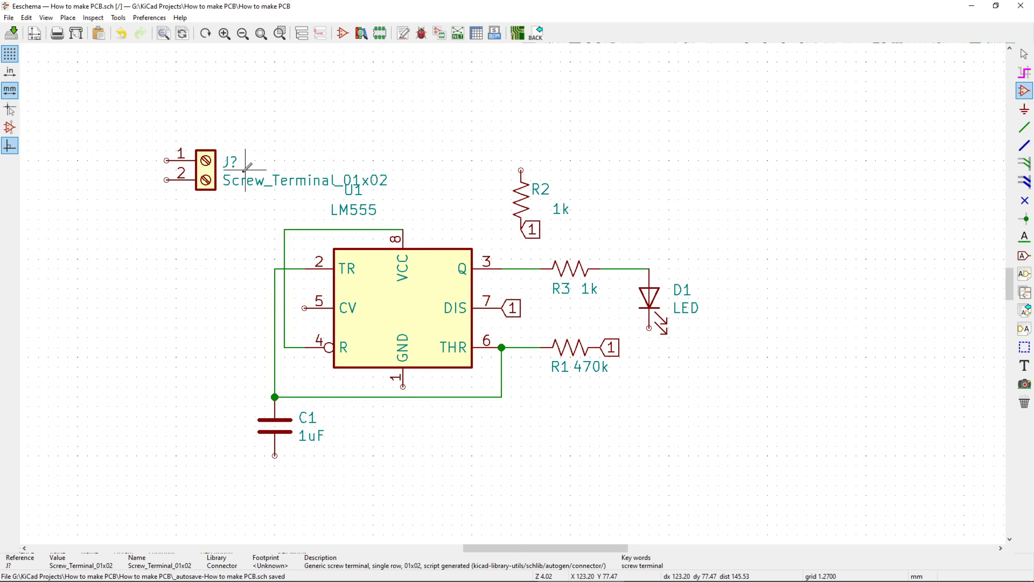
# Place the screw terminal, set its reference to J1, and hide its value text.
pyautogui.click(235, 162)
pyautogui.press('Escape')
pyautogui.doubleClick(230, 162)
pyautogui.write('J1')
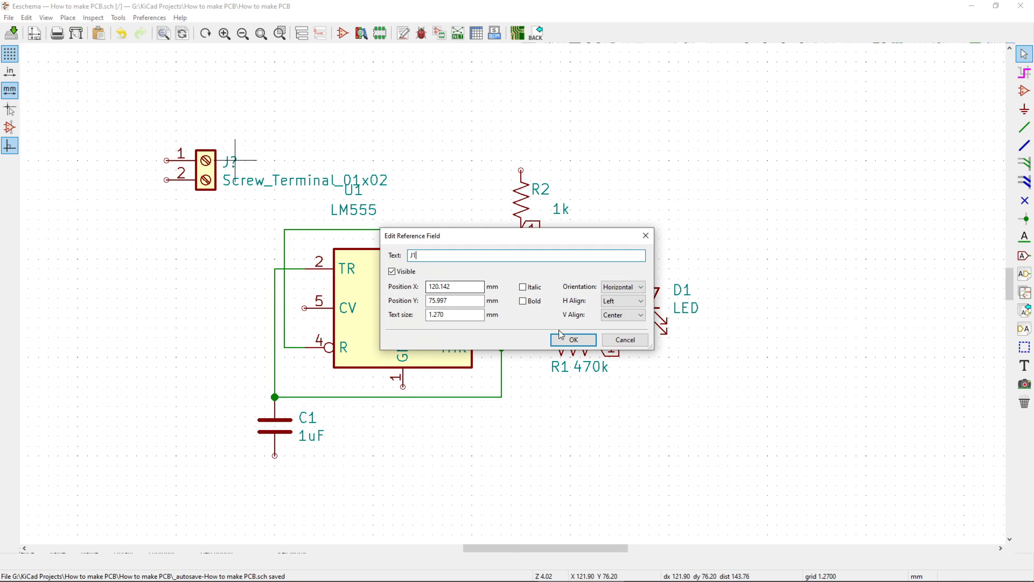
pyautogui.press('Return')
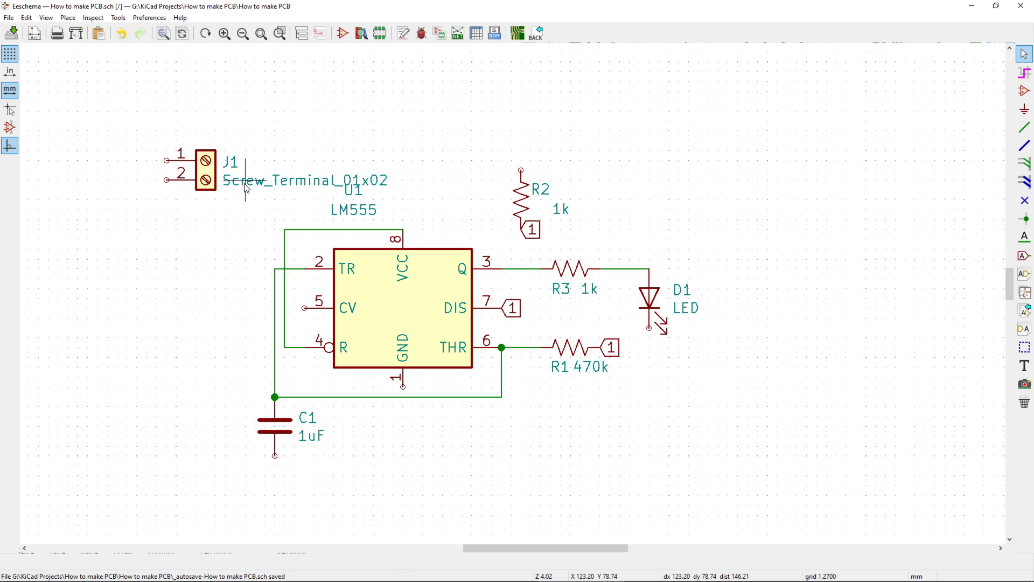
pyautogui.doubleClick(245, 181)
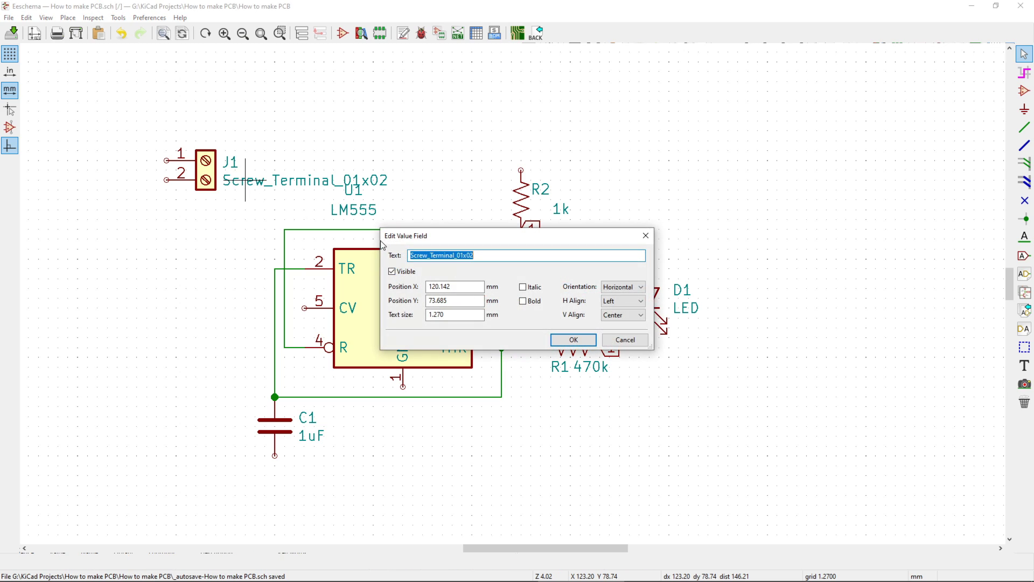
pyautogui.click(404, 272)
pyautogui.click(574, 339)
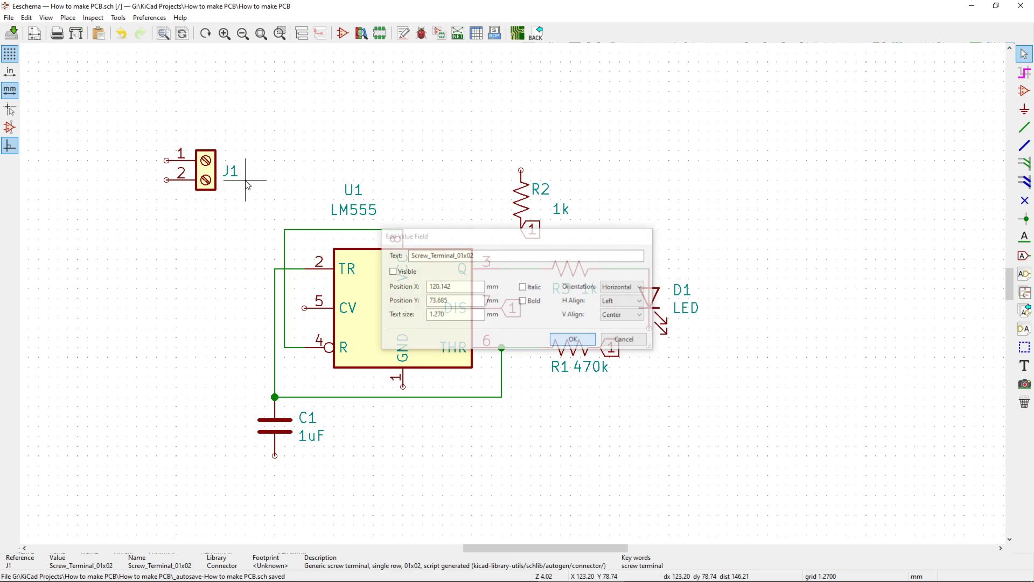
# Mirror J1 so its pins face right and move it left of the 555.
pyautogui.press('r')
pyautogui.press('r')
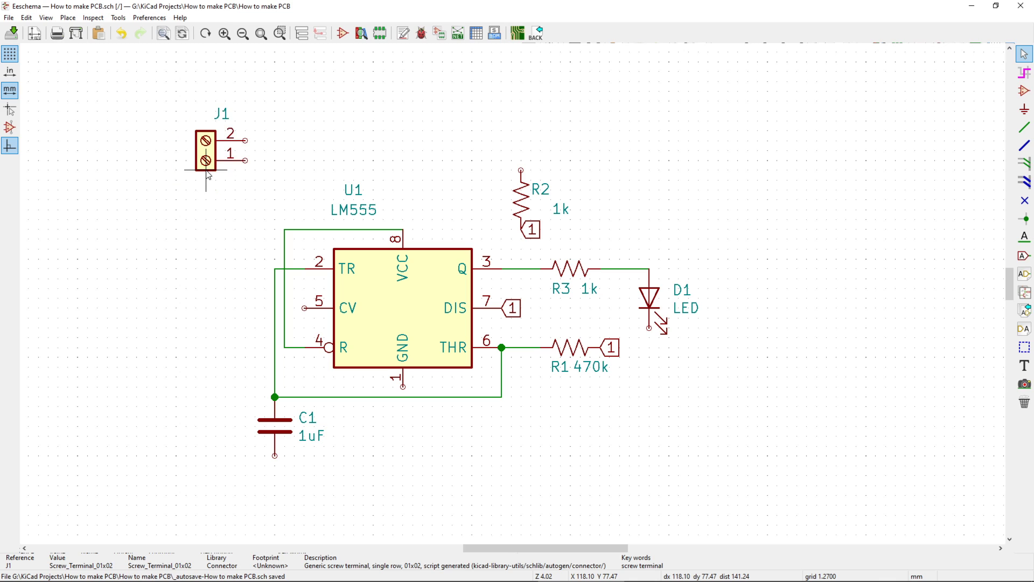
pyautogui.press('m')
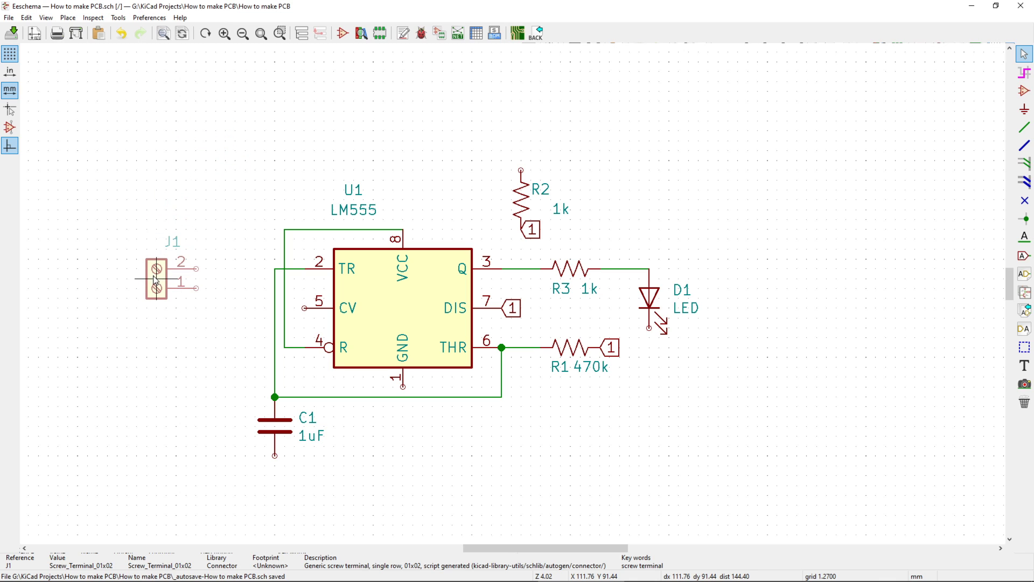
pyautogui.click(156, 279)
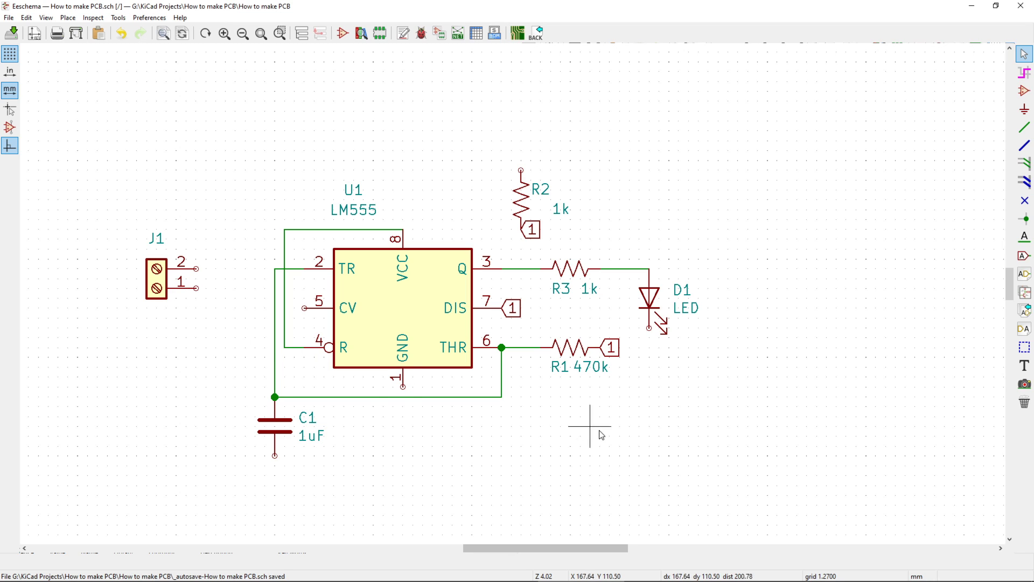
# Add bold '+' and '-' text marks beside J1's pins 2 and 1.
pyautogui.click(1024, 365)
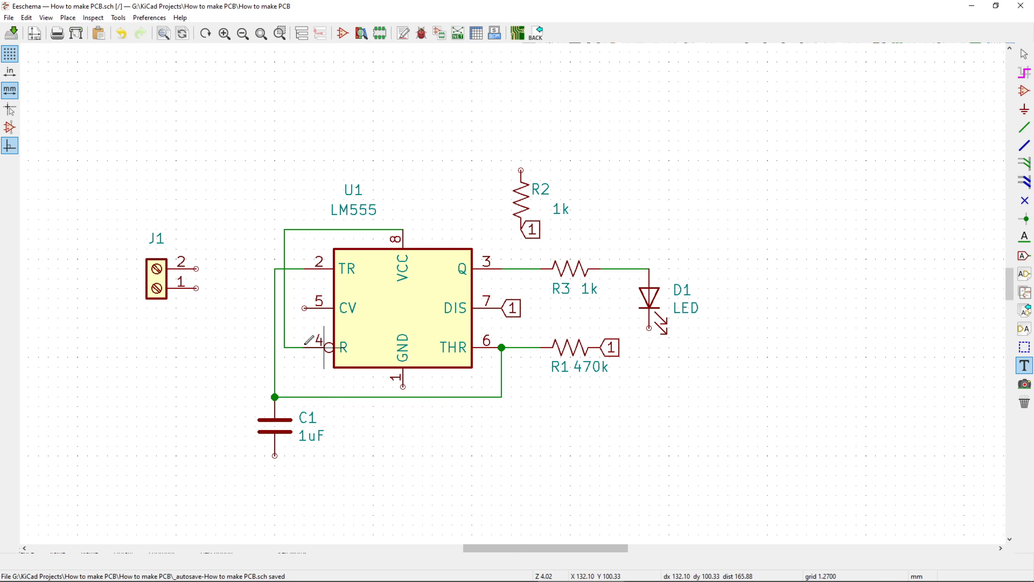
pyautogui.click(166, 318)
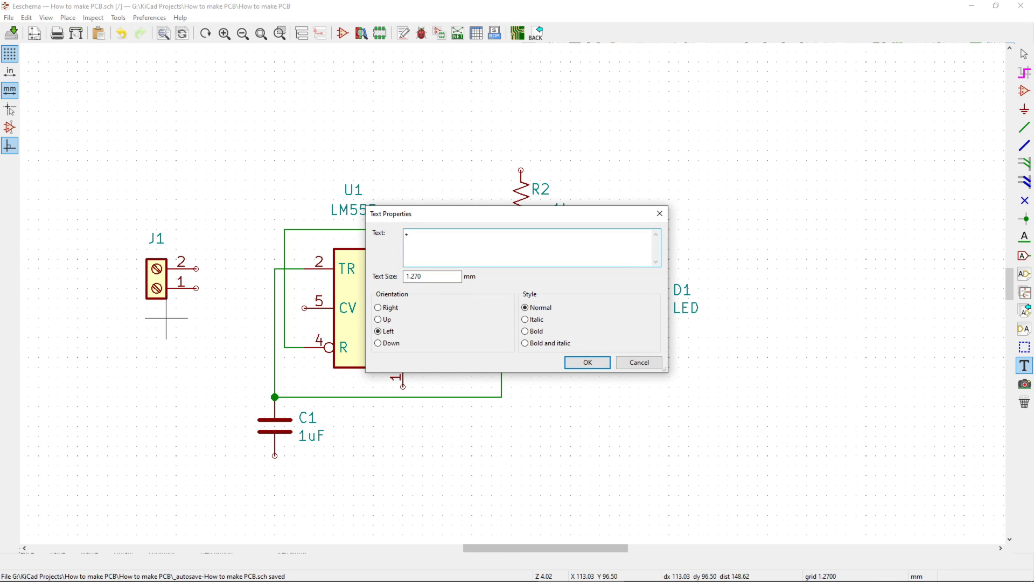
pyautogui.moveTo(432, 277); pyautogui.dragTo(396, 280)
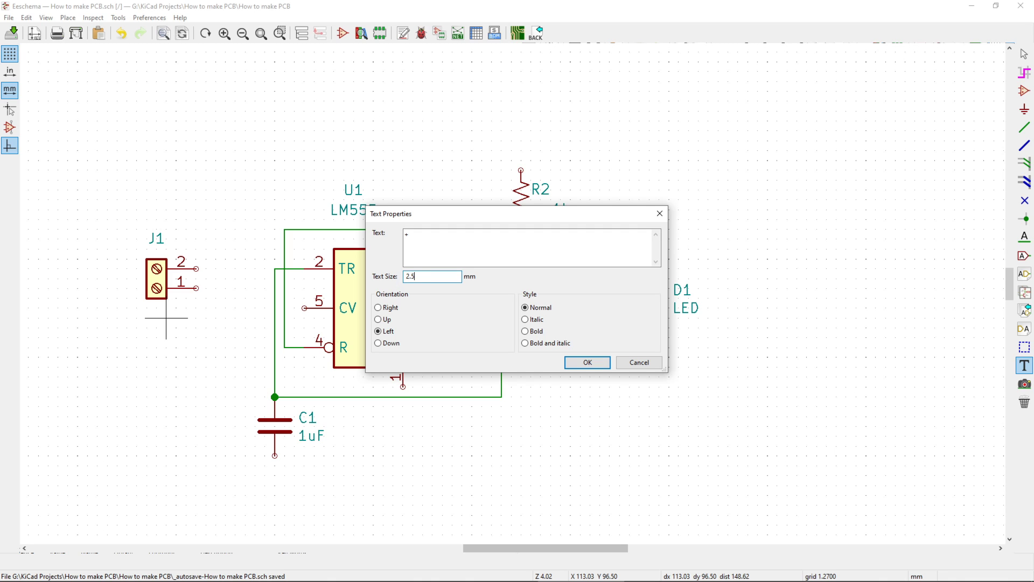
pyautogui.click(581, 361)
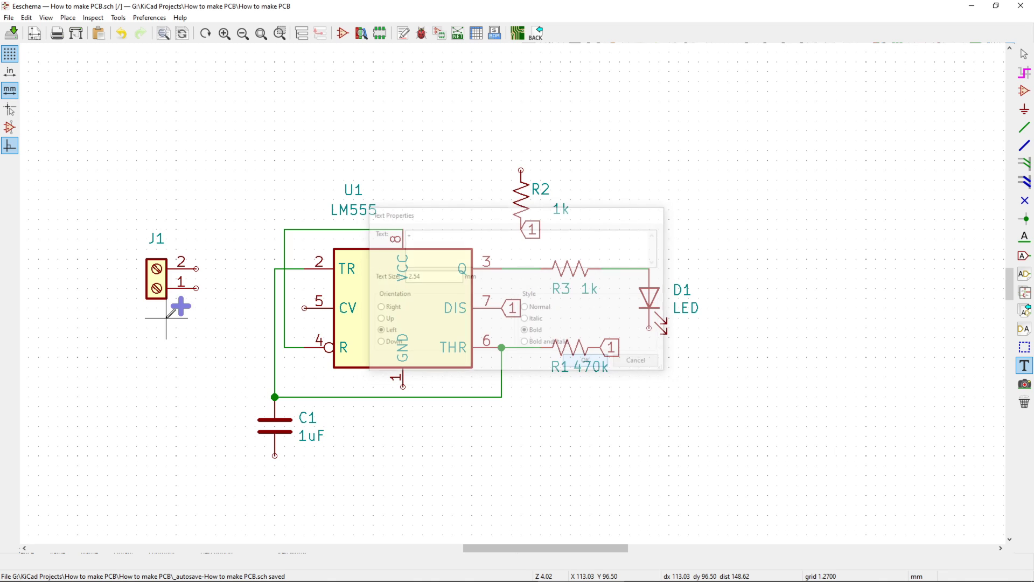
pyautogui.click(117, 279)
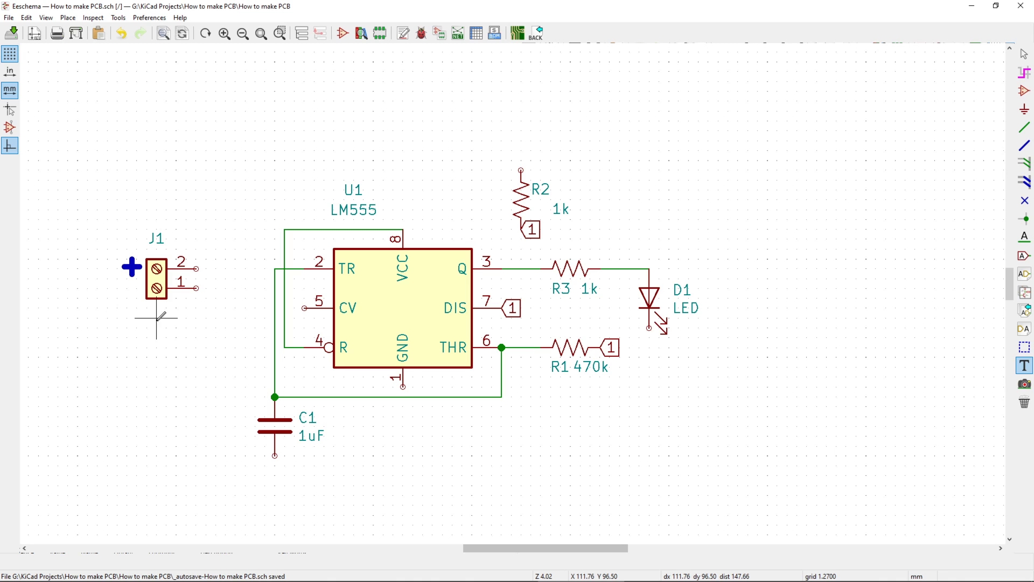
pyautogui.click(147, 318)
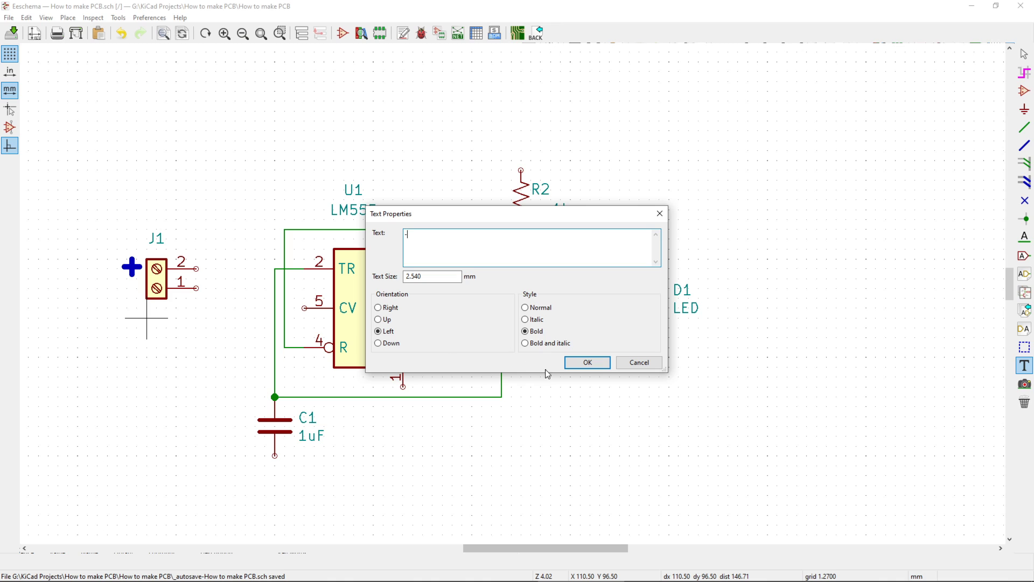
pyautogui.write('-')
pyautogui.click(587, 362)
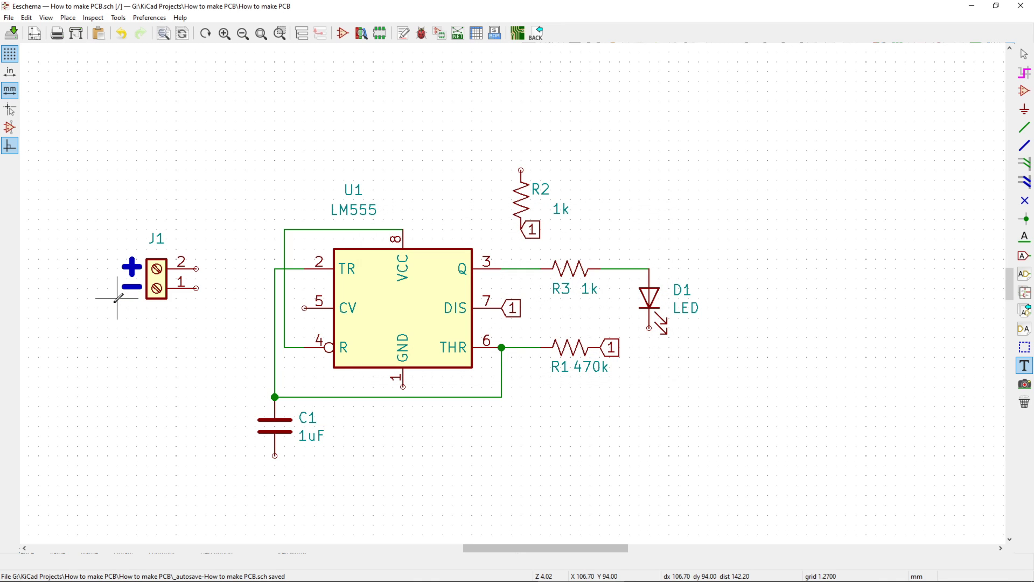
pyautogui.click(117, 297)
# Place a bold '9v input' heading above J1.
pyautogui.click(147, 219)
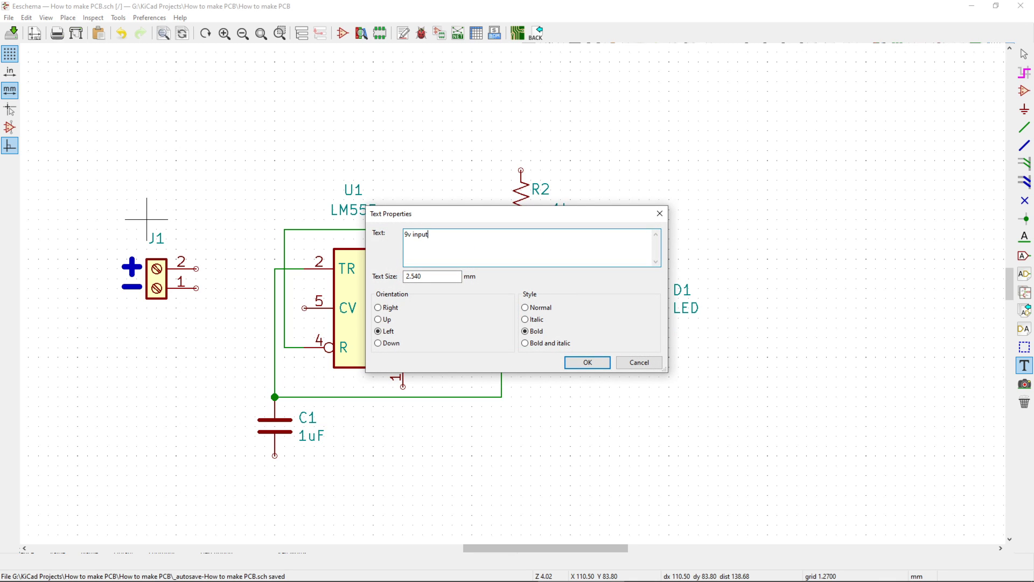
pyautogui.click(608, 358)
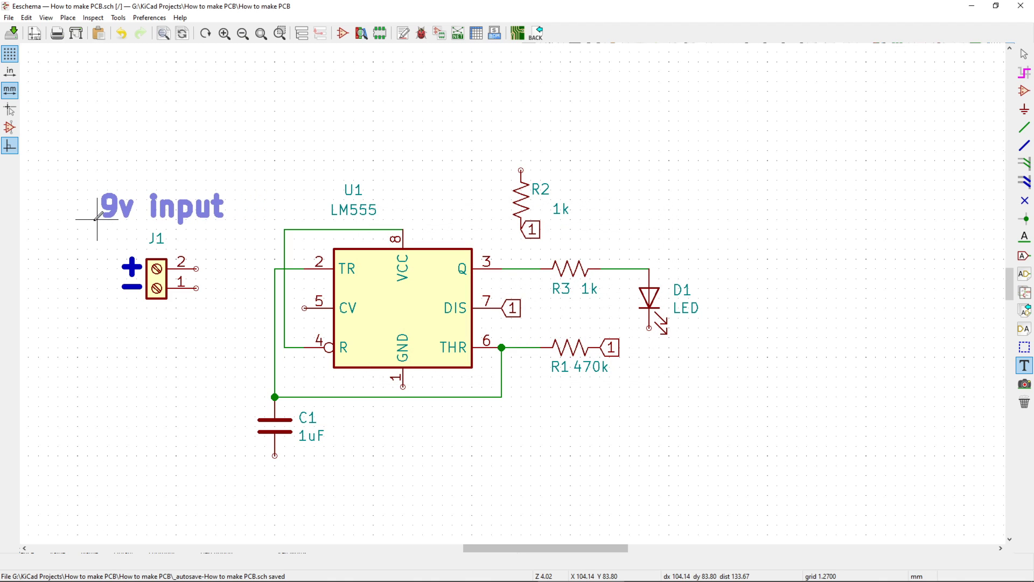
pyautogui.click(224, 218)
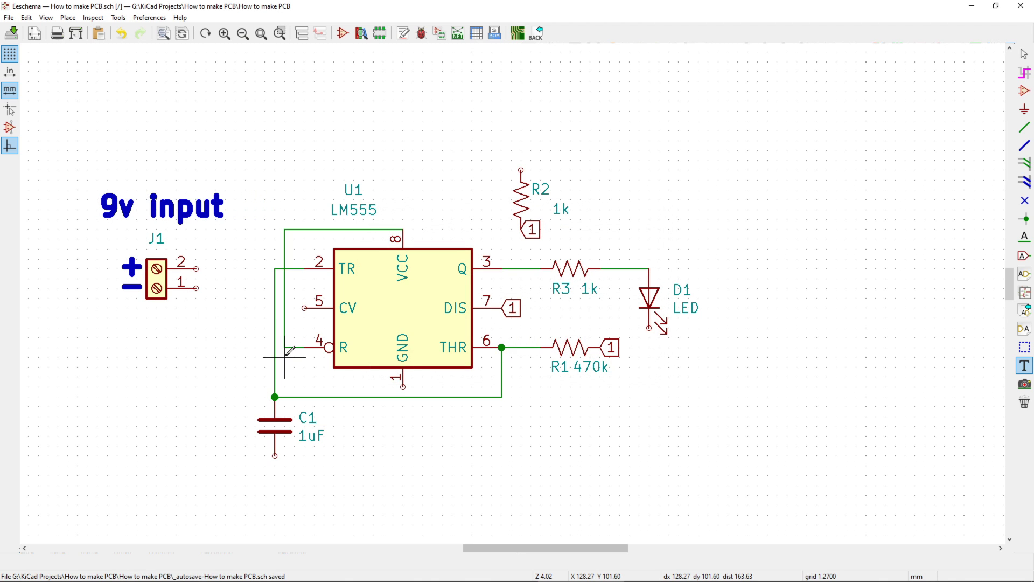
# Draw supply wires from J1 pin 2 to the VCC junction and on to R2's top pin.
pyautogui.press('w')
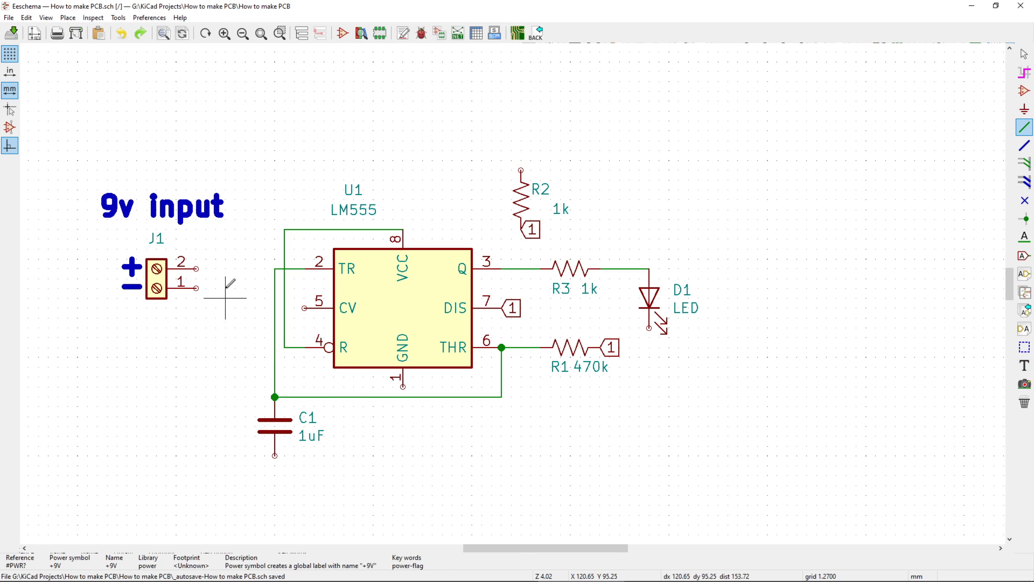
pyautogui.click(196, 268)
pyautogui.click(235, 228)
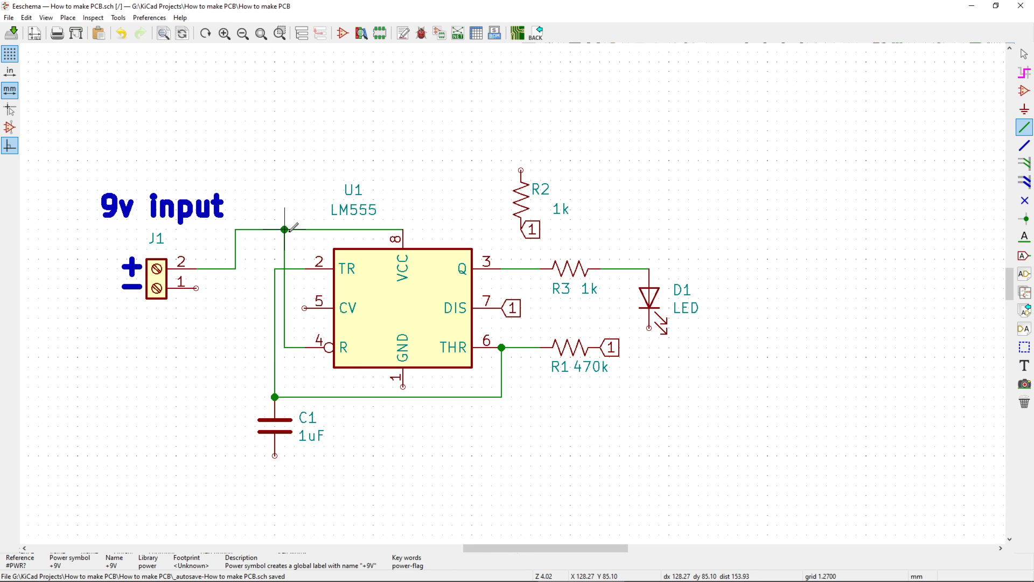
pyautogui.click(284, 229)
pyautogui.click(284, 170)
pyautogui.click(521, 170)
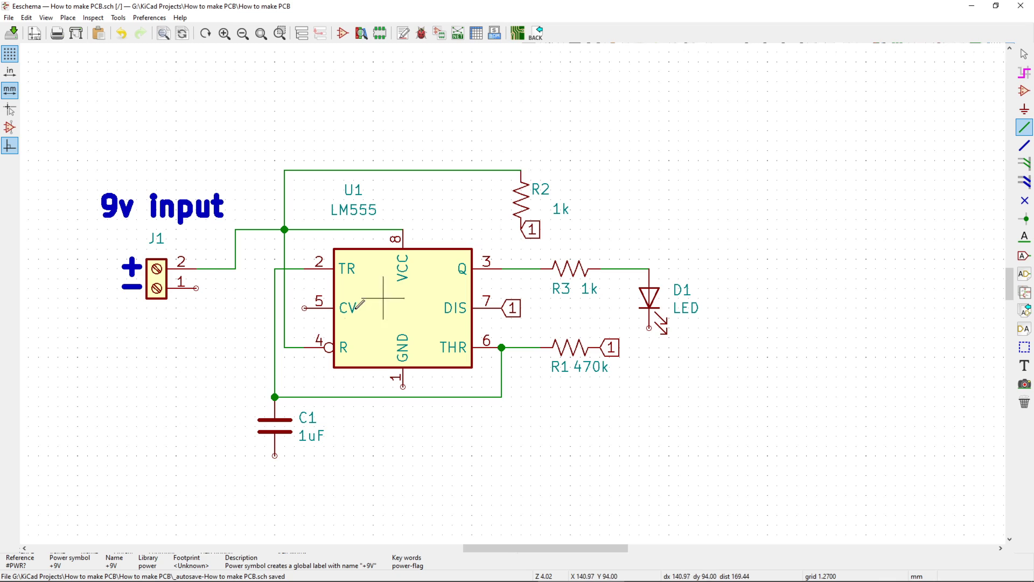
# Route ground wires from J1 pin 1 and U1 GND to D1's cathode, then undo the wires.
pyautogui.click(196, 288)
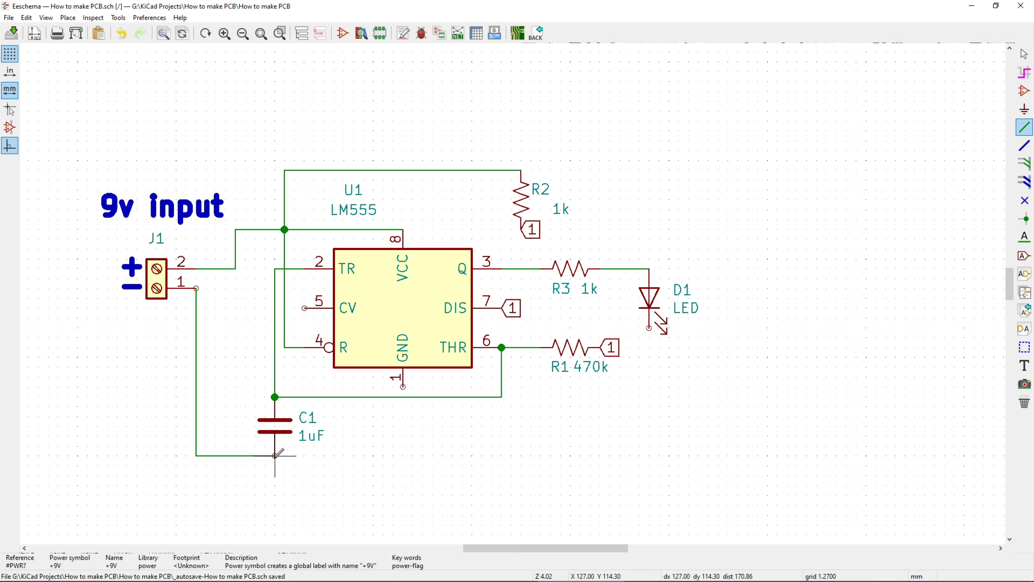
pyautogui.click(649, 455)
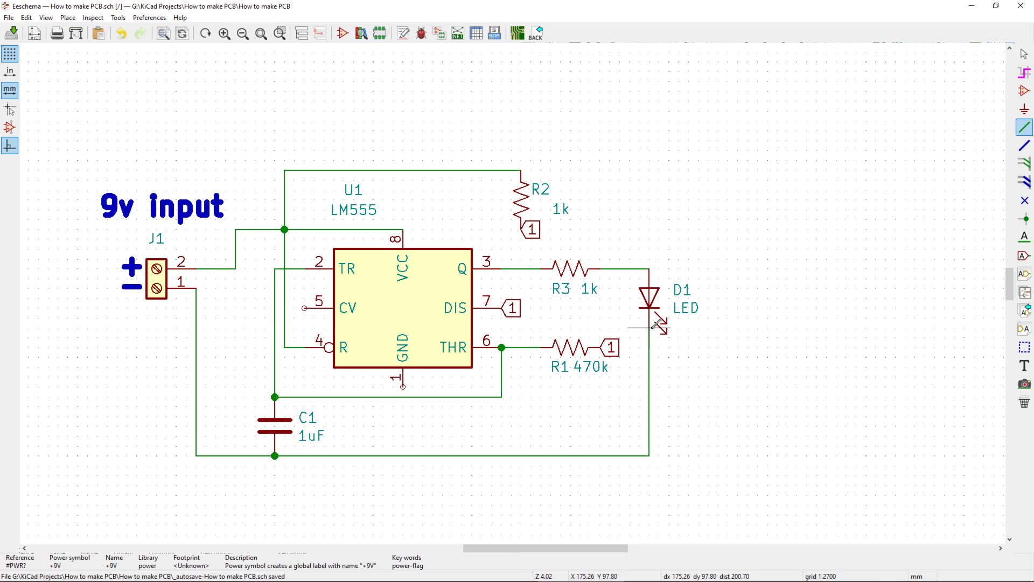
pyautogui.click(656, 323)
pyautogui.click(403, 386)
pyautogui.click(403, 455)
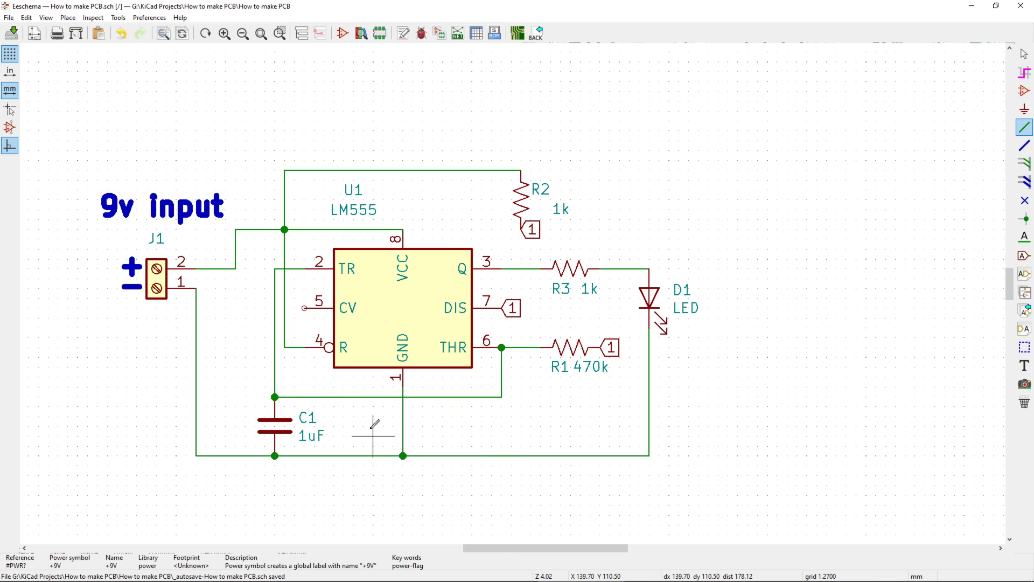
pyautogui.hotkey('ctrl', 'z')
pyautogui.hotkey('ctrl', 'z')
pyautogui.hotkey('ctrl', 'z')
pyautogui.hotkey('ctrl', 'z')
pyautogui.hotkey('ctrl', 'z')
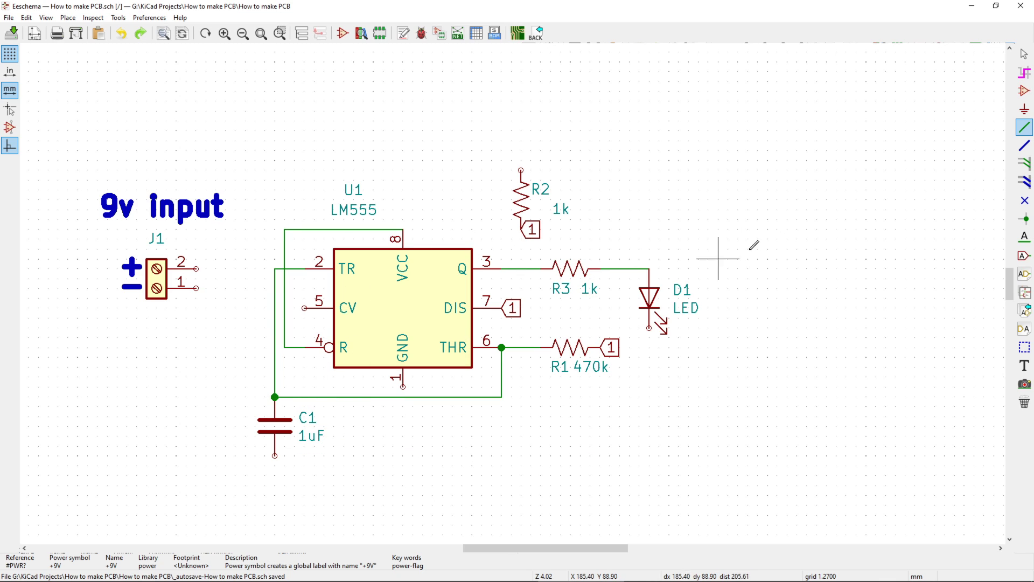
# Place +9V power symbols on R2's top pin, J1 pin 2 and U1's VCC pin.
pyautogui.click(1026, 112)
pyautogui.click(116, 171)
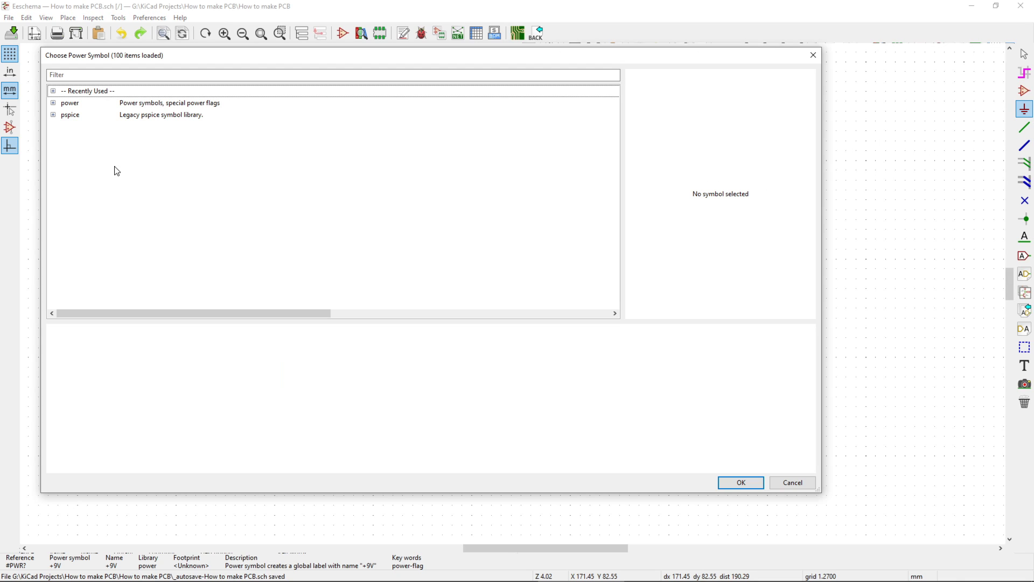
pyautogui.click(53, 102)
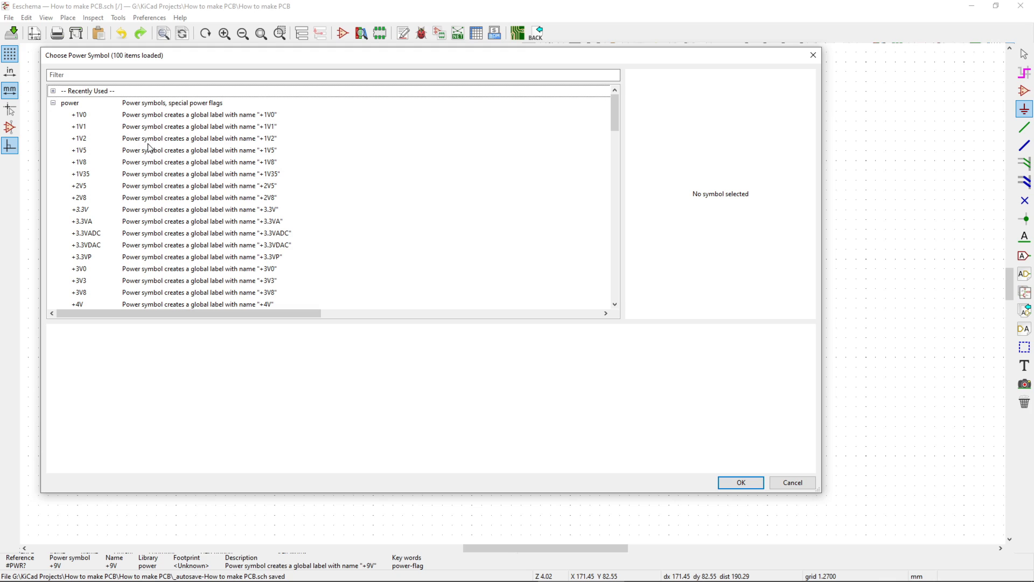
pyautogui.scroll(-5, 133, 223)
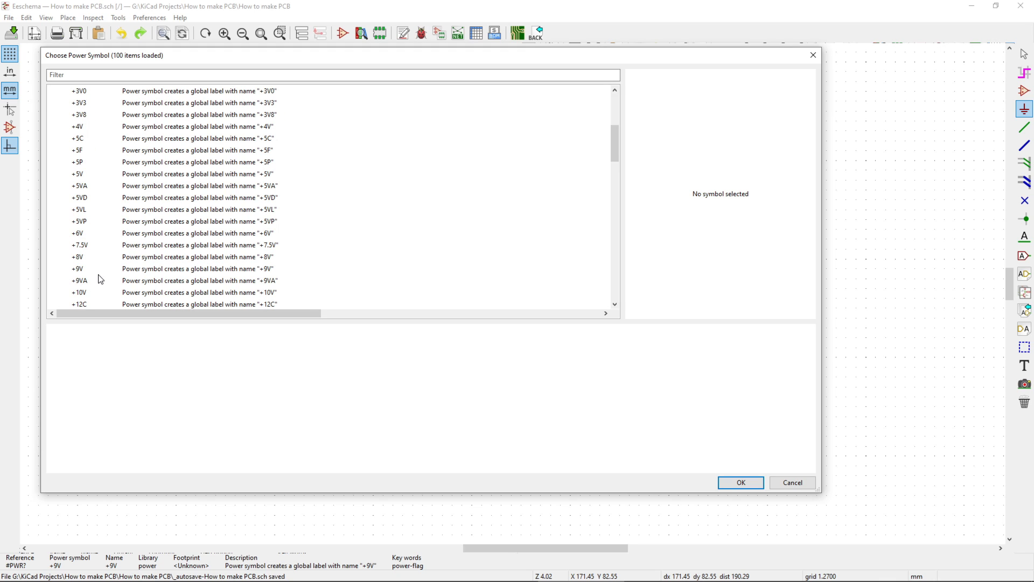
pyautogui.click(138, 270)
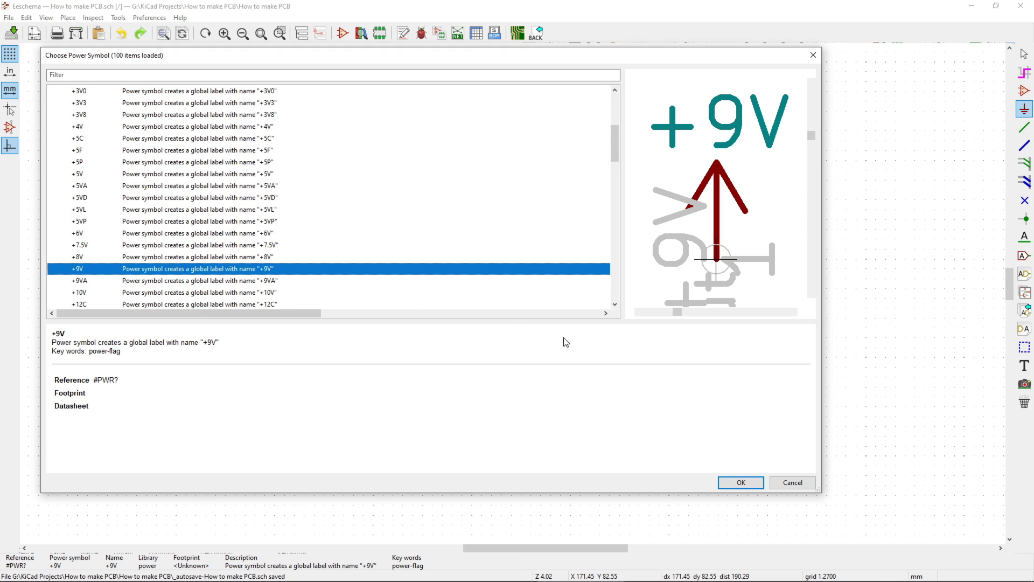
pyautogui.click(741, 483)
pyautogui.click(520, 170)
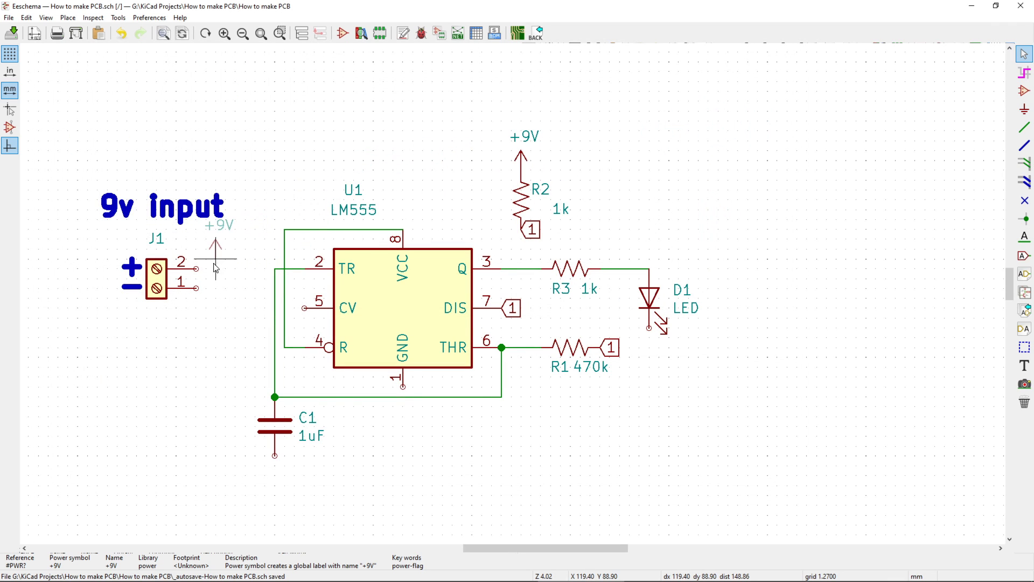
pyautogui.click(196, 267)
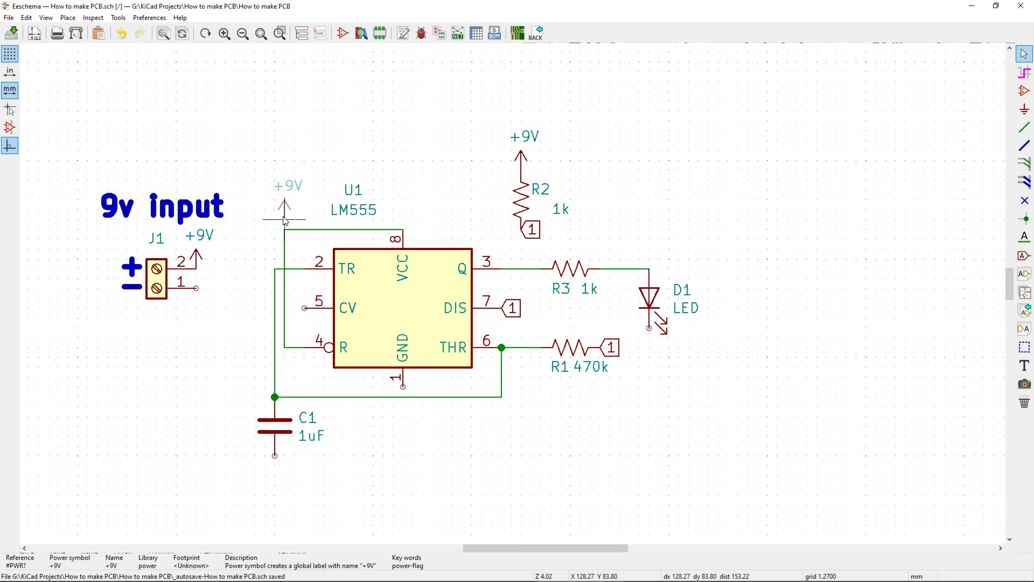
pyautogui.click(403, 230)
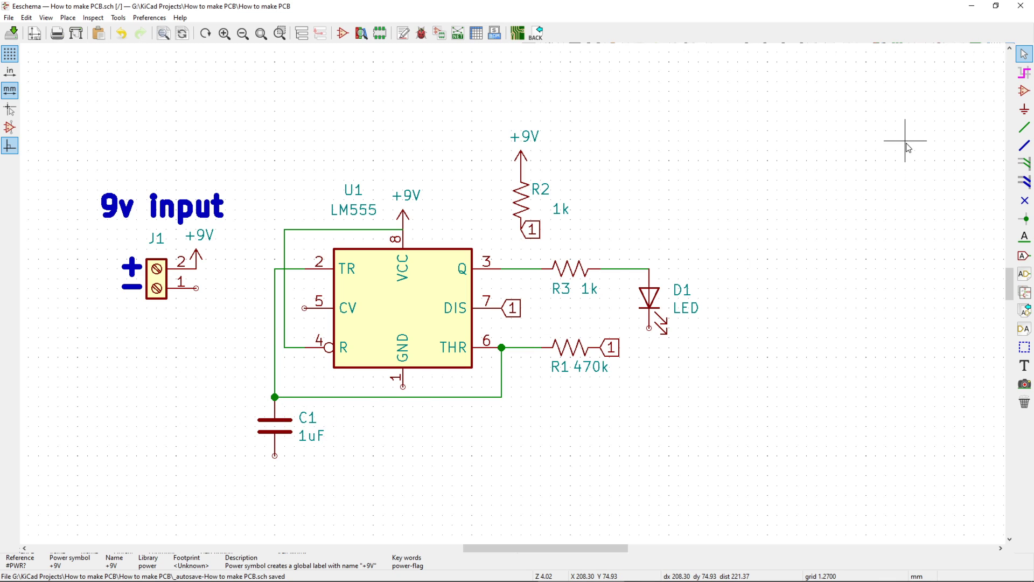
# Choose the GND symbol from the power library and drop a first one on the schematic.
pyautogui.click(1024, 109)
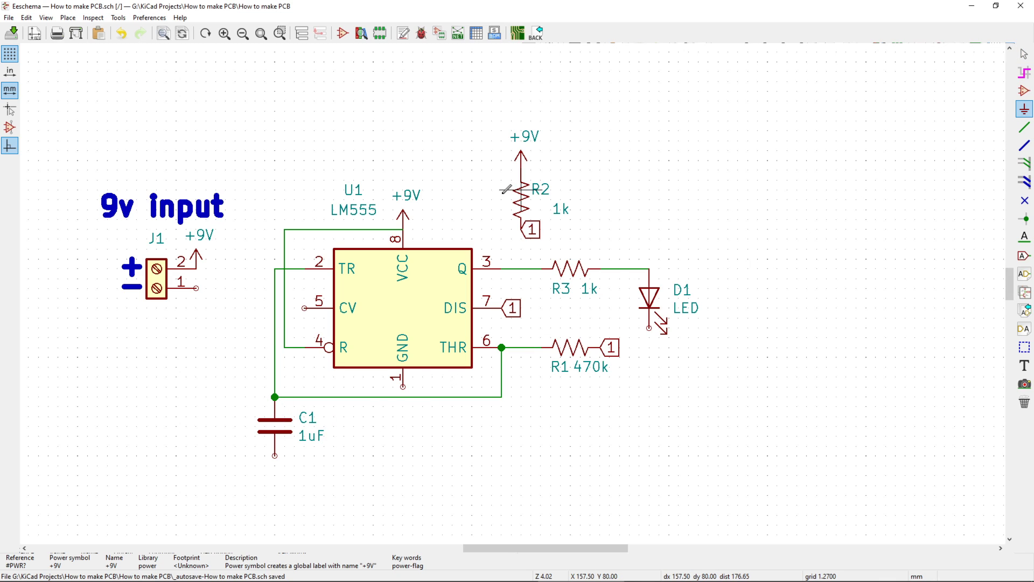
pyautogui.click(329, 197)
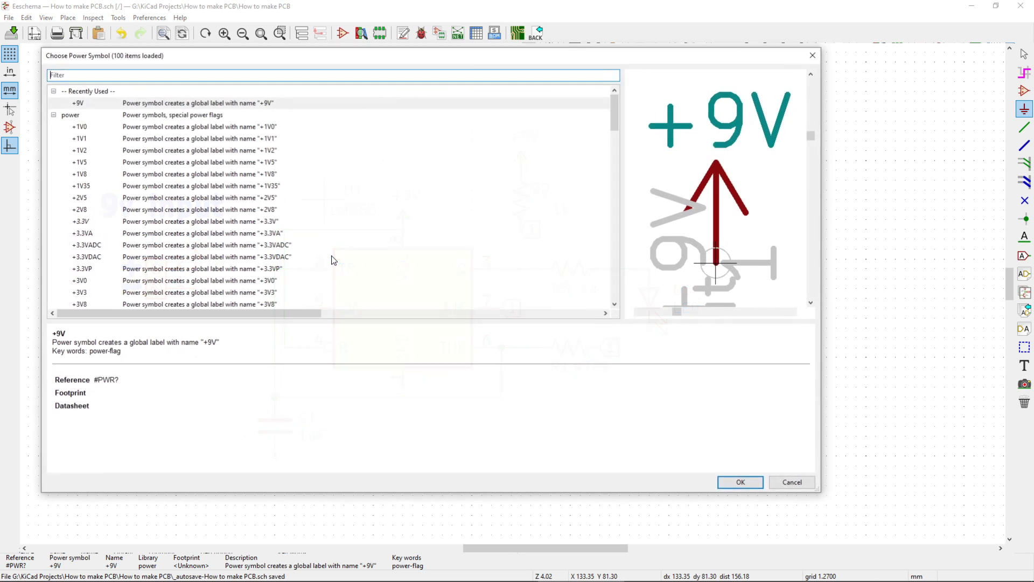
pyautogui.scroll(-15, 162, 261)
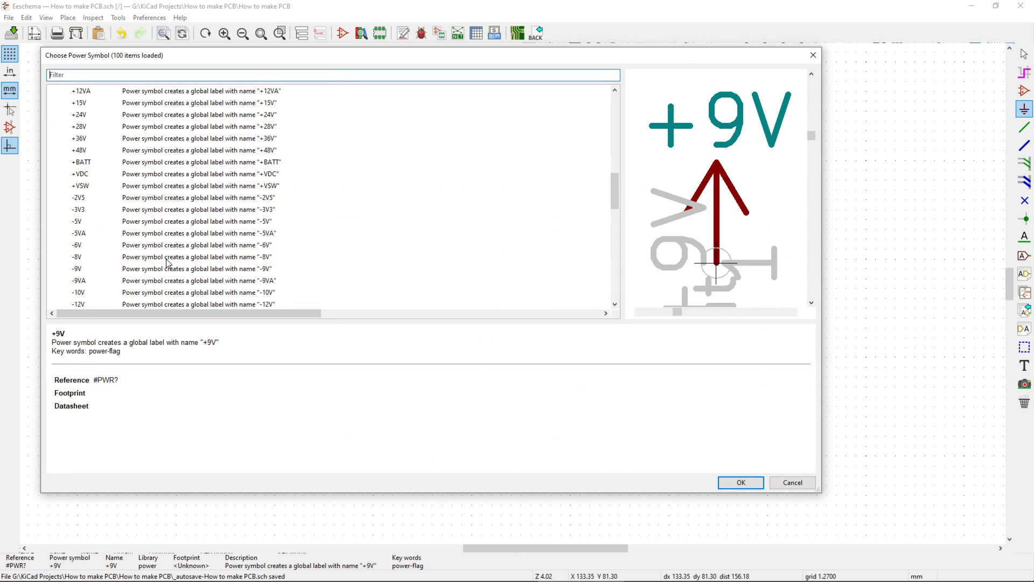
pyautogui.scroll(-3, 151, 266)
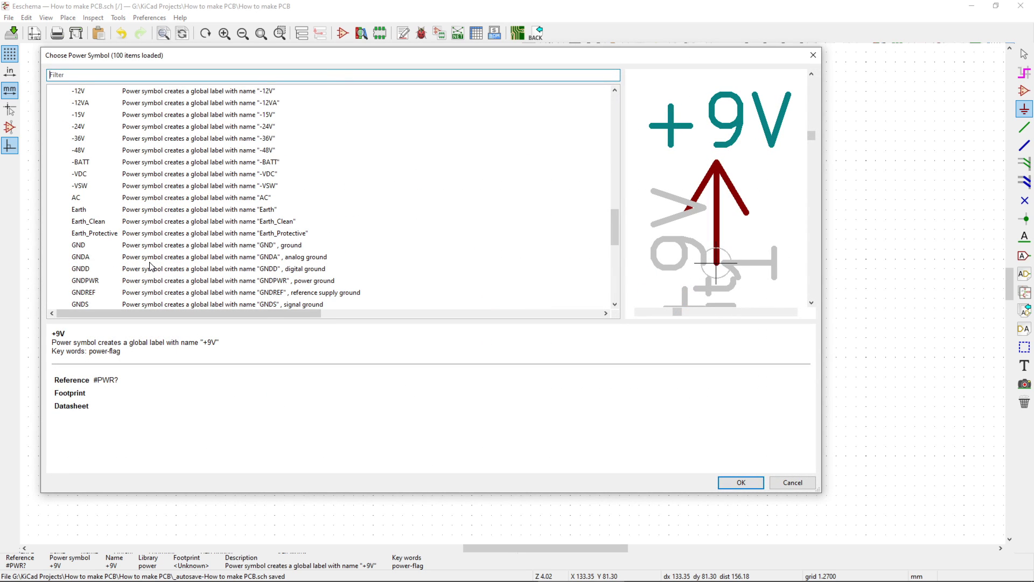
pyautogui.click(88, 250)
pyautogui.click(741, 482)
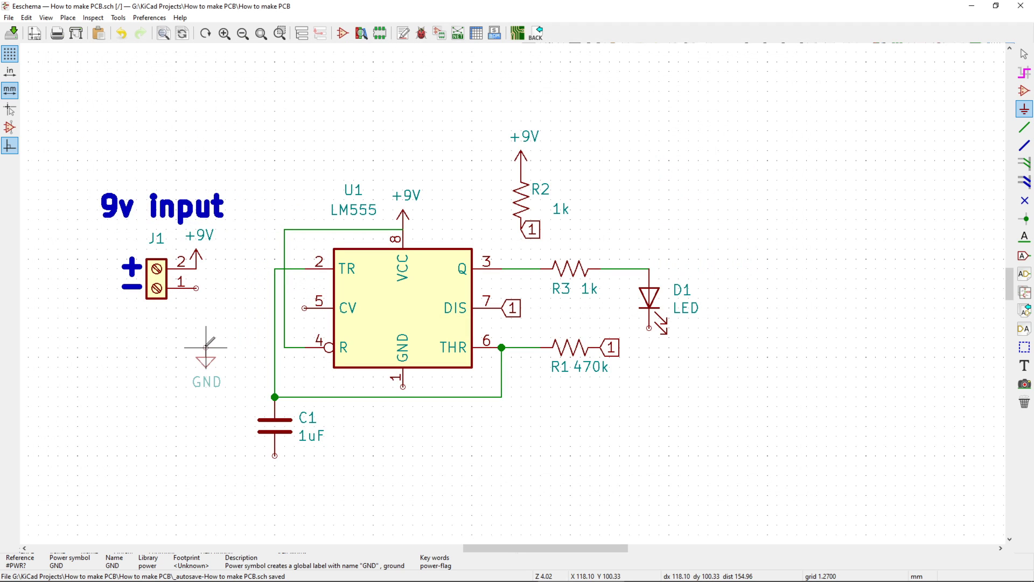
pyautogui.click(206, 349)
pyautogui.press('Escape')
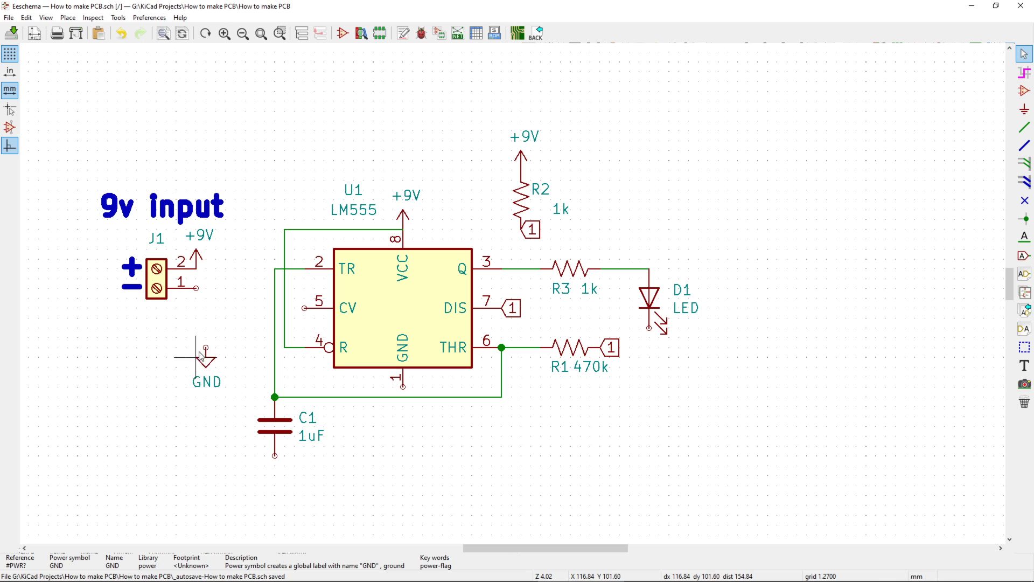
# Attach GND to J1 pin 1, C1's bottom, U1 pin 1 and D1's cathode, then save.
pyautogui.click(197, 305)
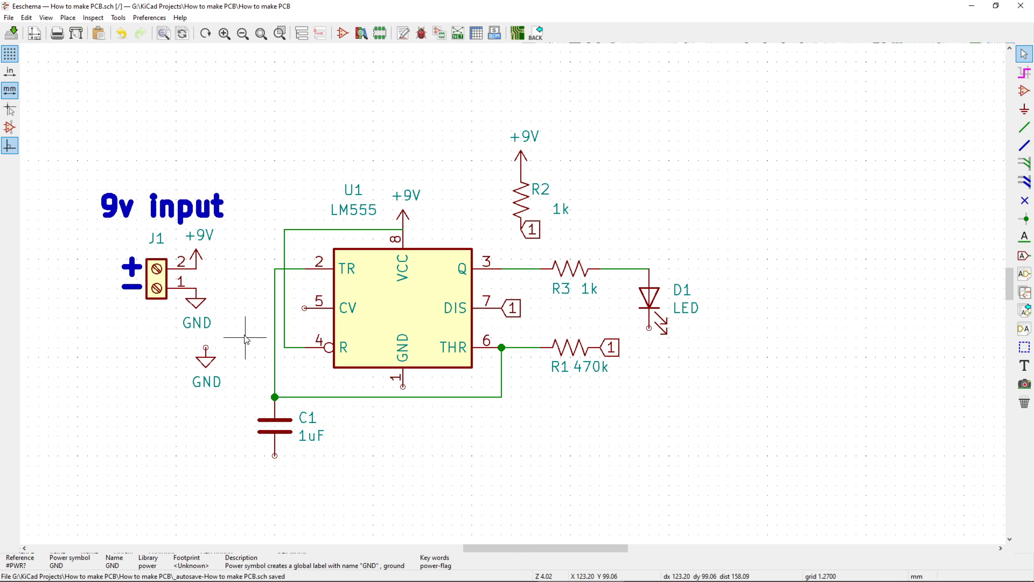
pyautogui.moveTo(215, 393); pyautogui.dragTo(287, 507)
pyautogui.hotkey('ctrl', 'd')
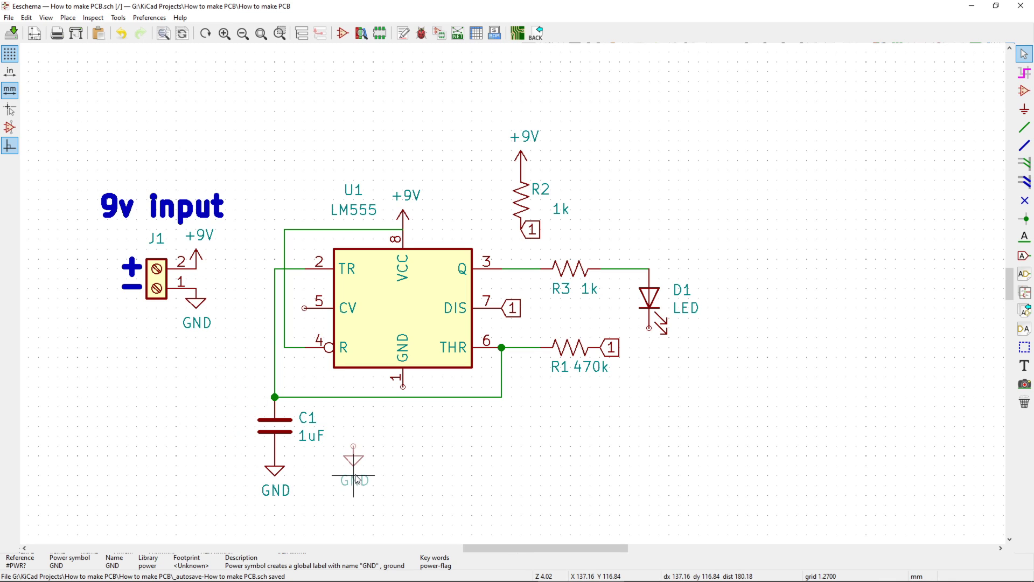
pyautogui.click(404, 418)
pyautogui.hotkey('ctrl', 'd')
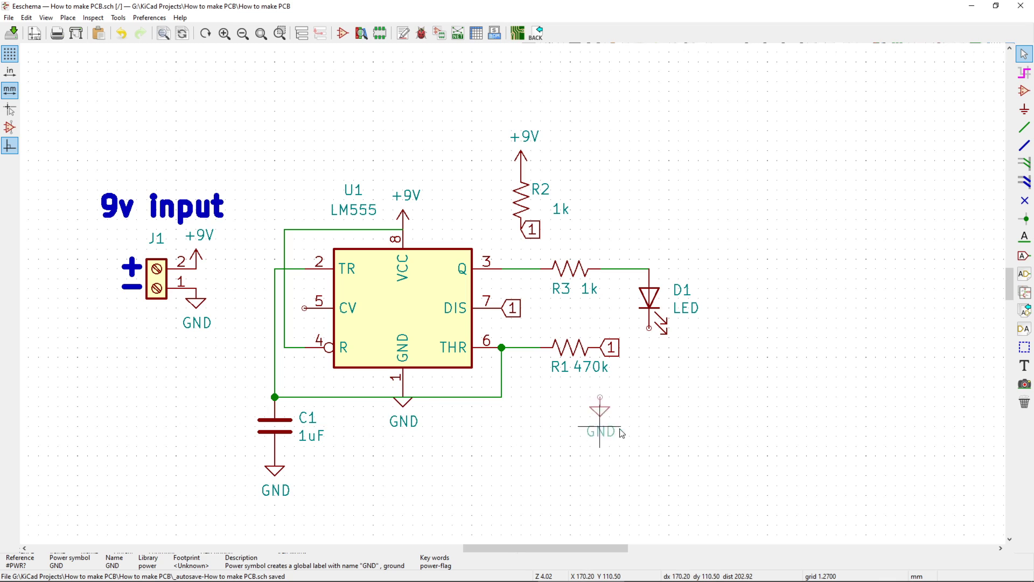
pyautogui.click(651, 359)
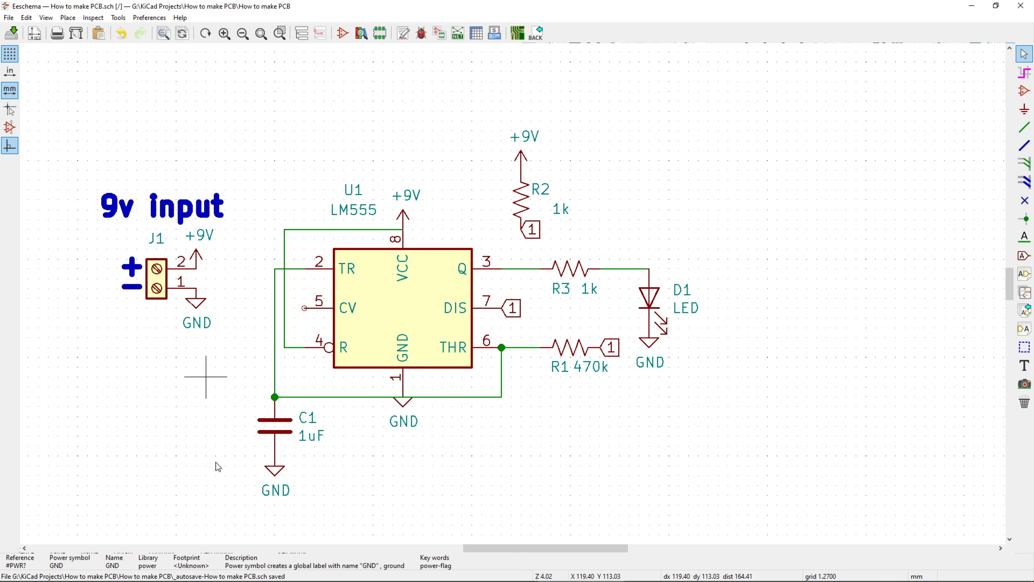
pyautogui.hotkey('ctrl', 's')
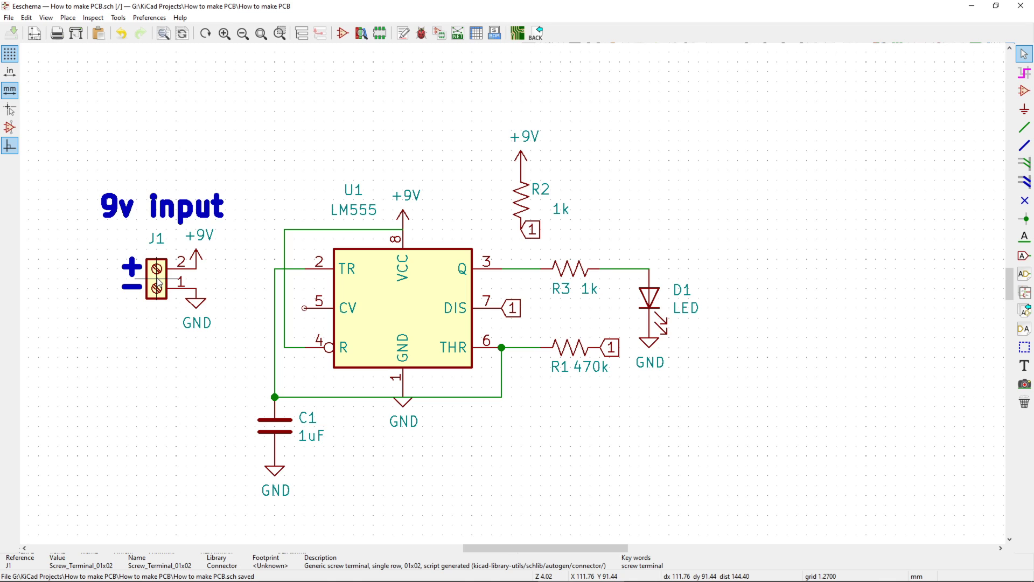
# Open J1's Edit Footprint Field dialog with the F shortcut.
pyautogui.press('f')
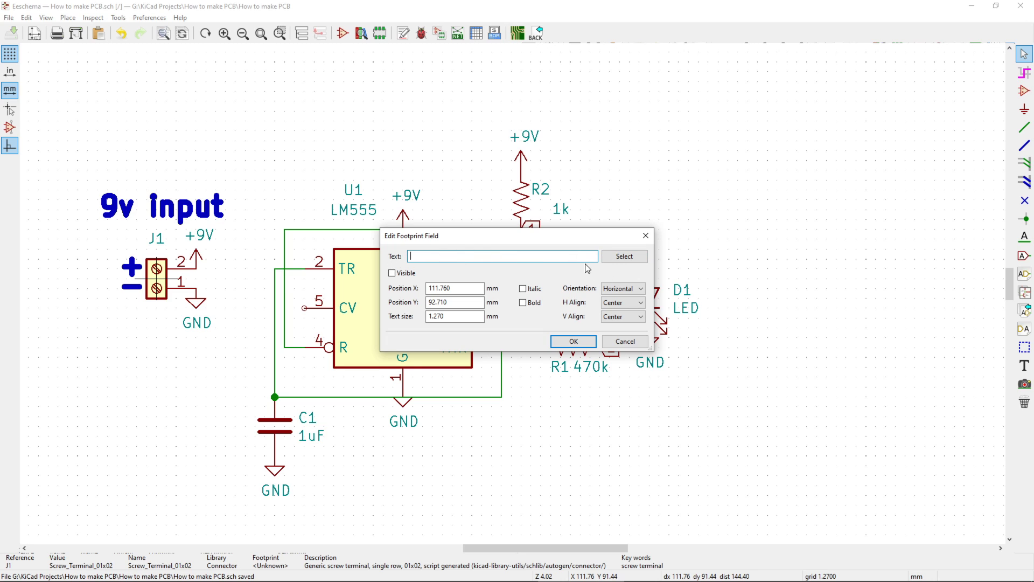
# Give J1 the TerminalBlock:TerminalBlock_bornier-2_P5.08mm footprint from the library browser.
pyautogui.click(626, 256)
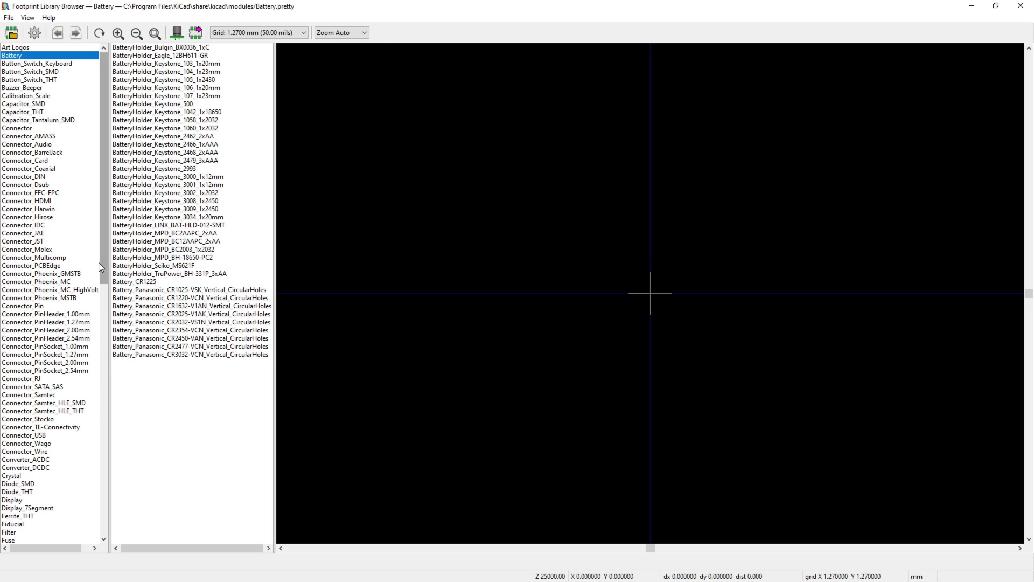
pyautogui.moveTo(105, 224); pyautogui.dragTo(99, 474)
pyautogui.click(38, 419)
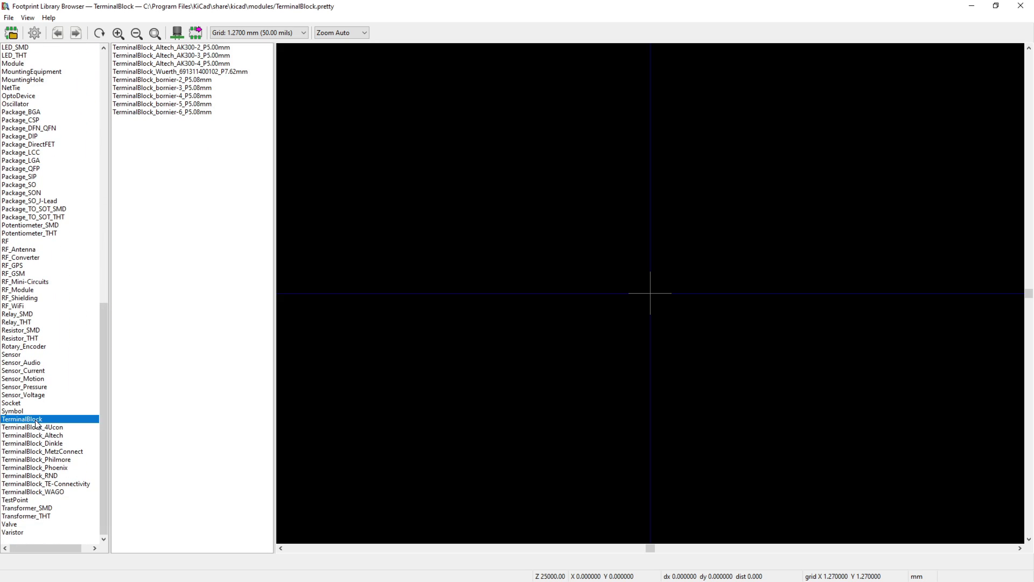
pyautogui.click(194, 80)
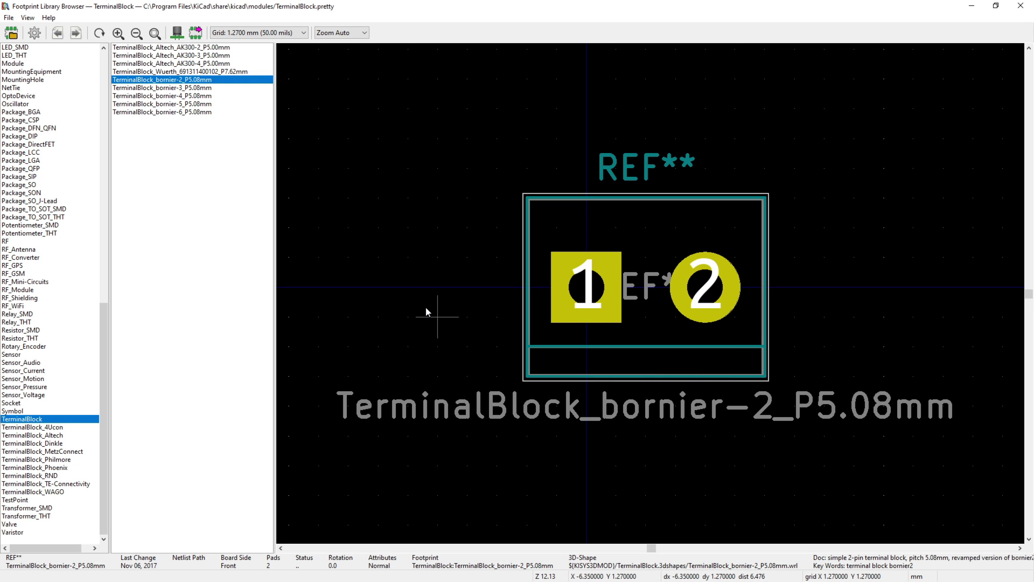
pyautogui.doubleClick(173, 81)
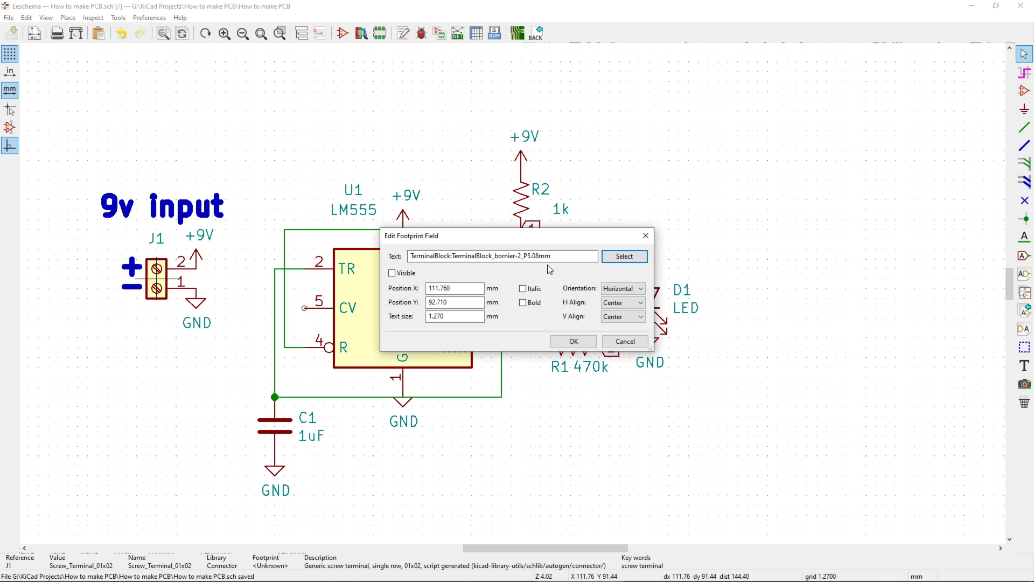
pyautogui.click(566, 341)
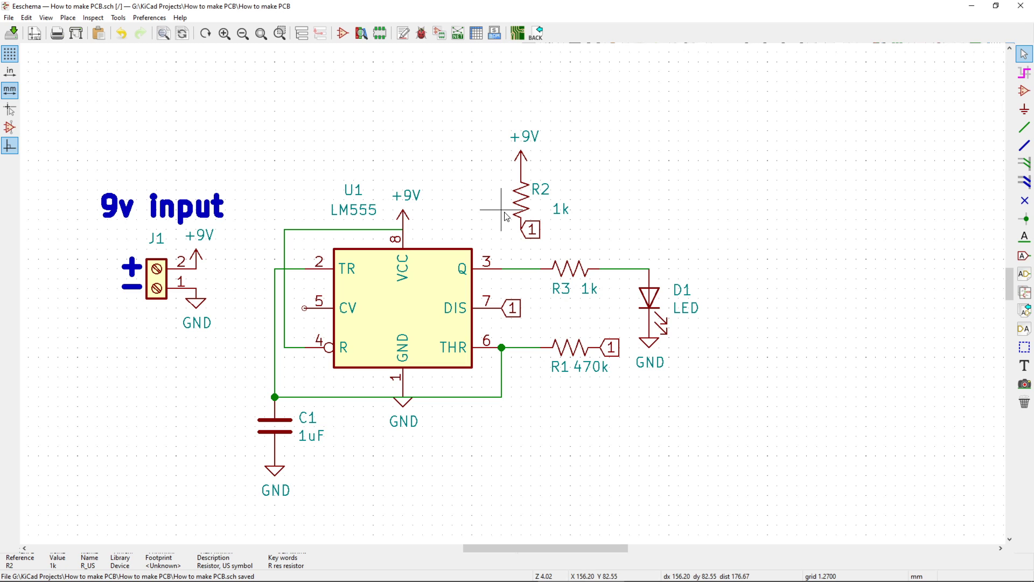
# Assign R2 the Resistor_THT R_Axial_DIN0207_L6.3mm_D2.5mm_P10.16mm_Horizontal footprint and copy its name.
pyautogui.press('f')
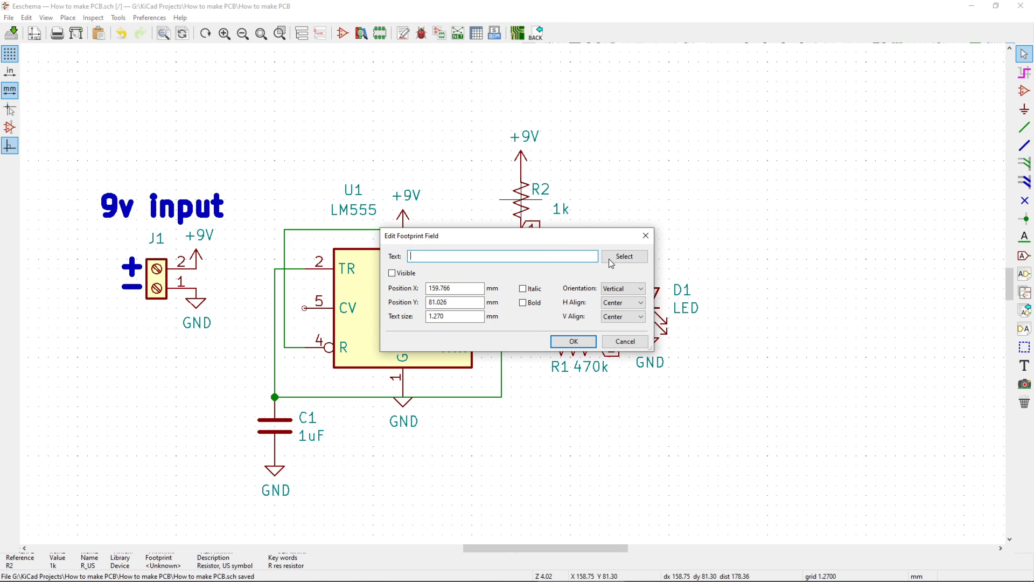
pyautogui.click(624, 256)
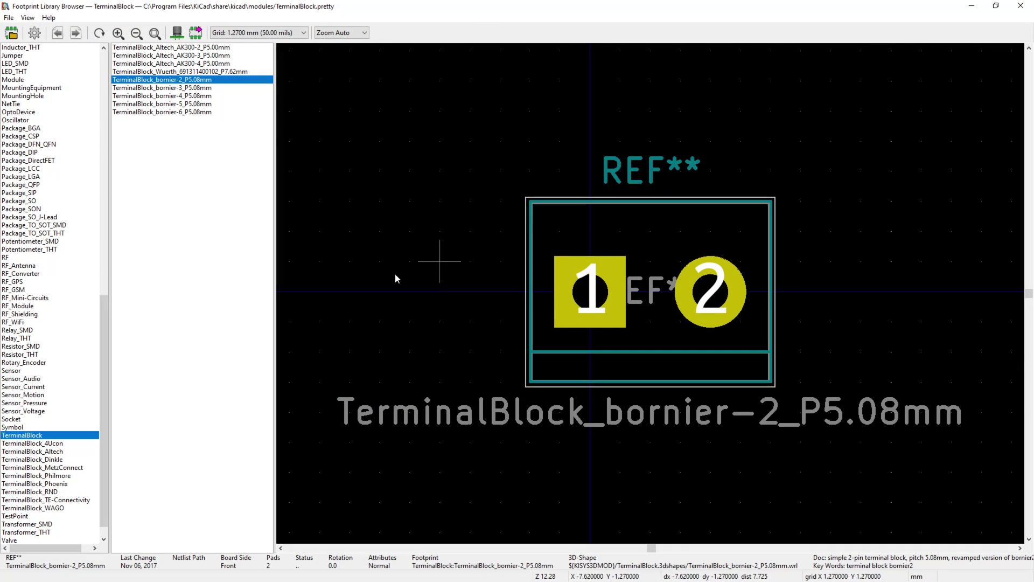
pyautogui.click(31, 355)
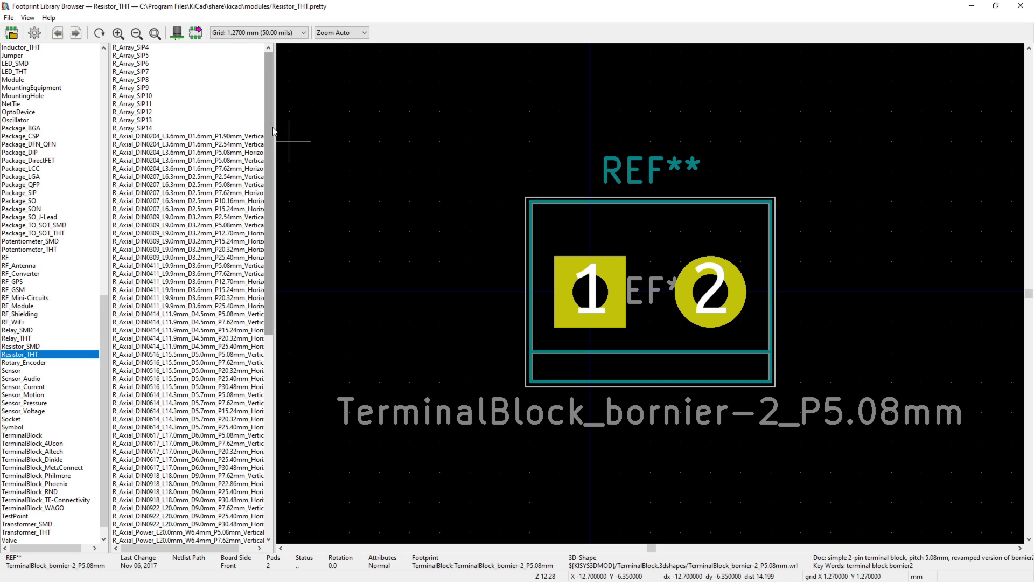
pyautogui.moveTo(271, 135)
pyautogui.mouseDown()
pyautogui.moveTo(268, 349)
pyautogui.moveTo(267, 149)
pyautogui.mouseUp()
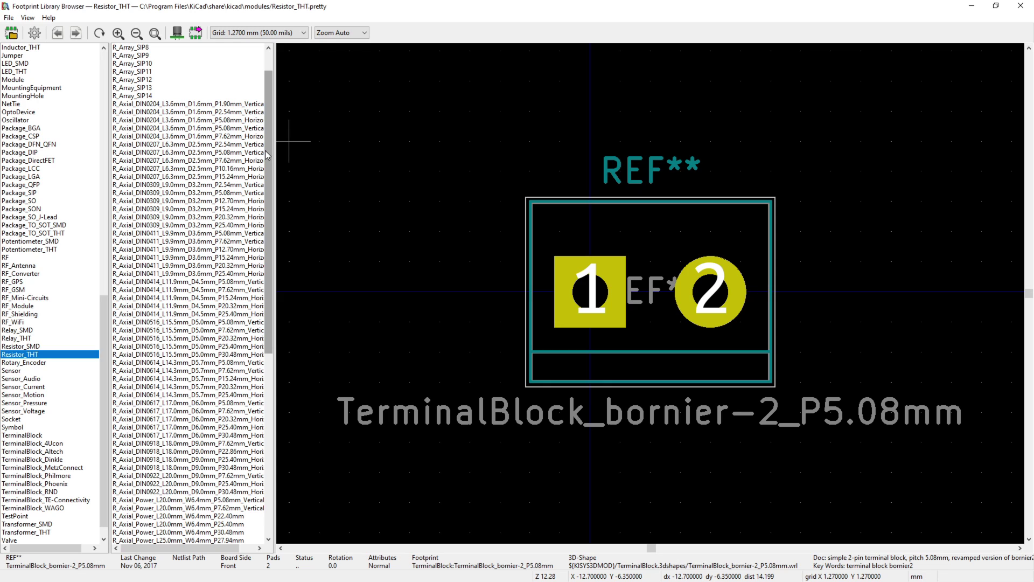
pyautogui.click(207, 169)
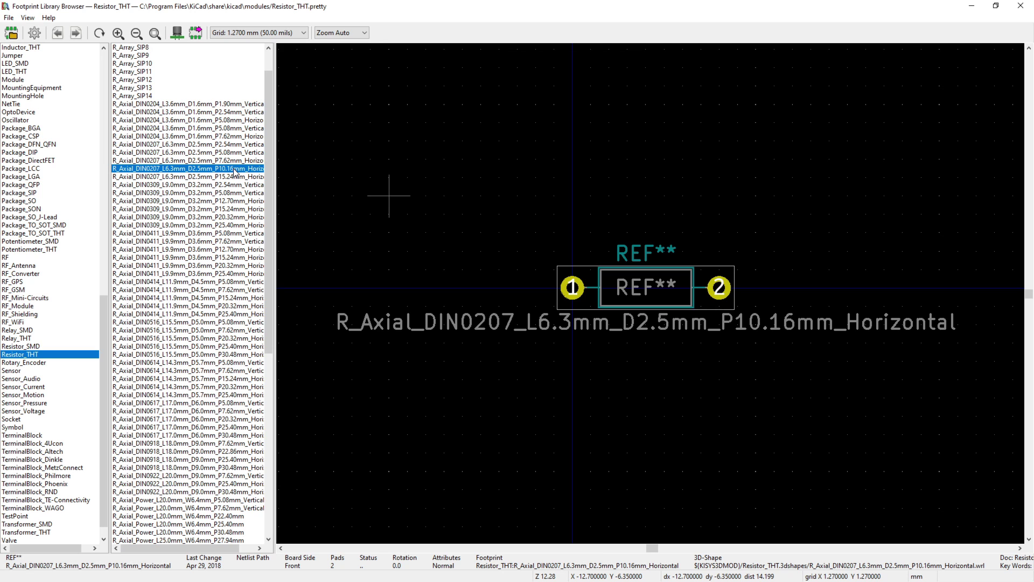
pyautogui.doubleClick(235, 169)
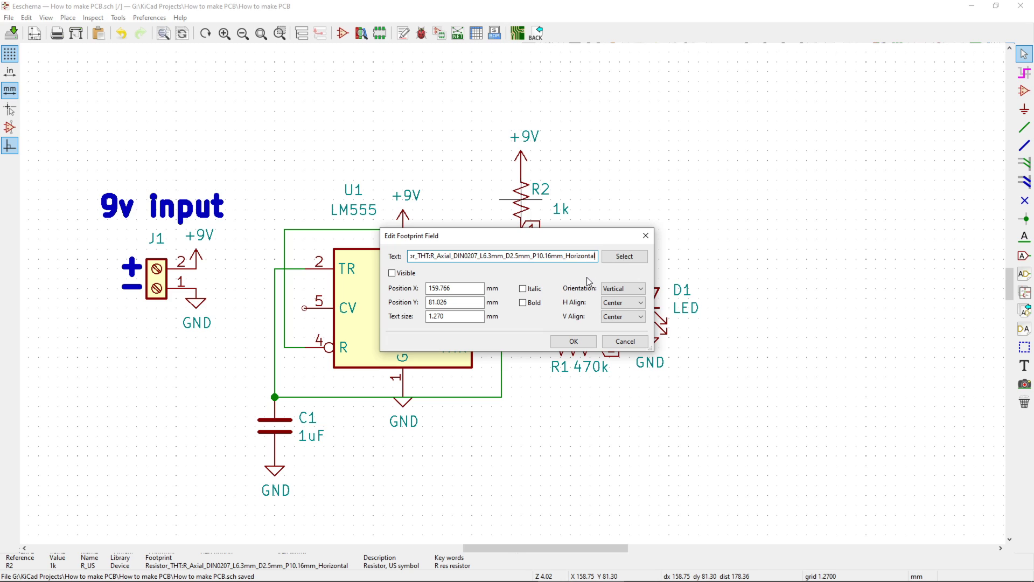
pyautogui.hotkey('ctrl', 'a')
pyautogui.hotkey('ctrl', 'c')
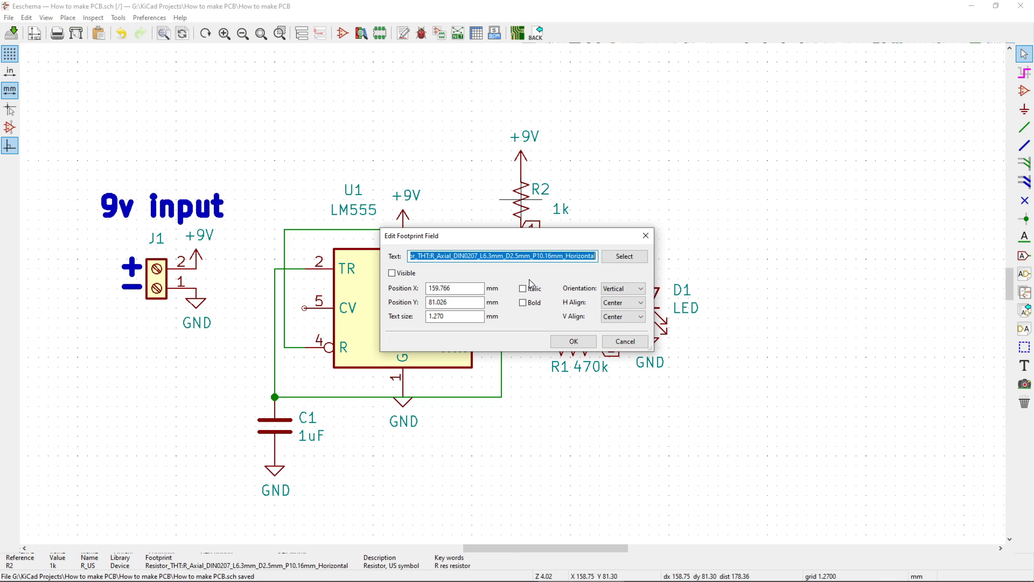
pyautogui.click(573, 341)
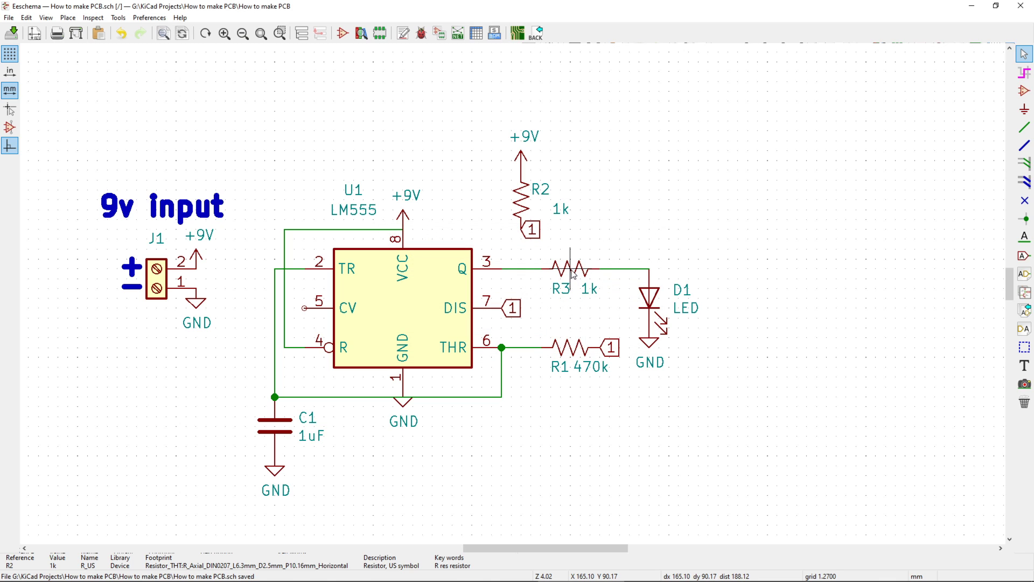
# Paste the same axial resistor footprint into R3's and R1's footprint fields.
pyautogui.press('f')
pyautogui.hotkey('ctrl', 'v')
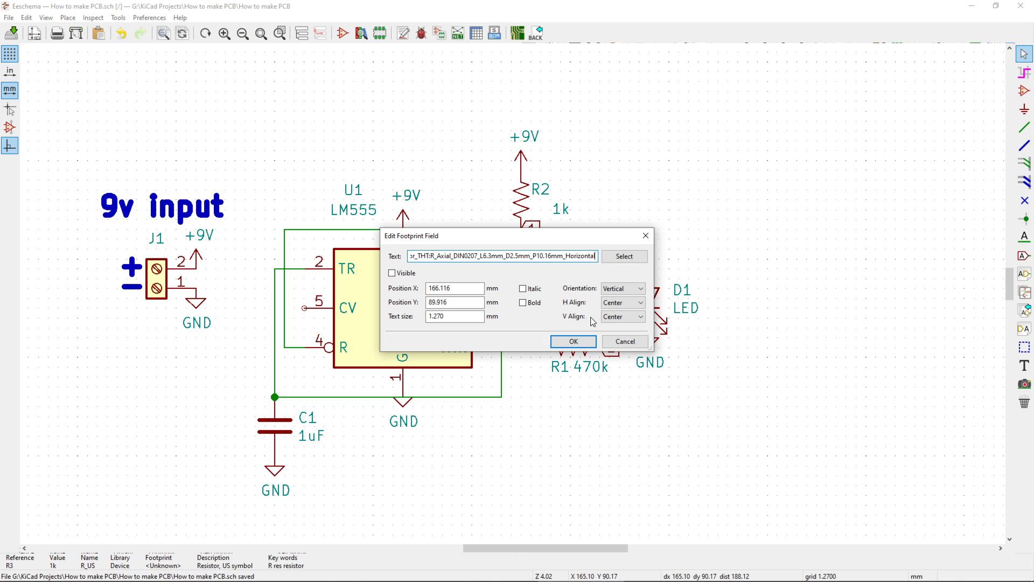
pyautogui.moveTo(570, 256); pyautogui.dragTo(376, 257)
pyautogui.click(574, 341)
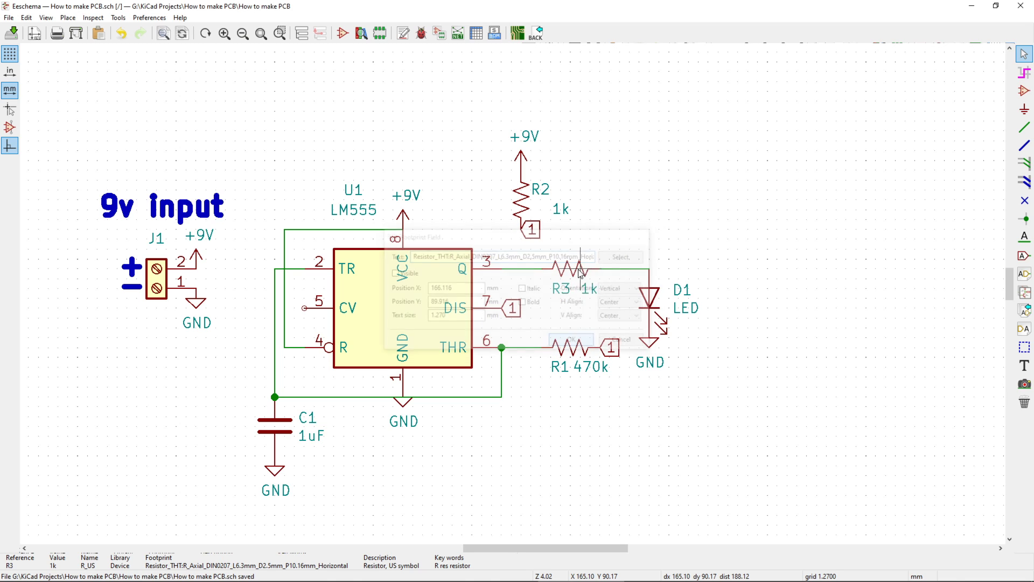
pyautogui.press('f')
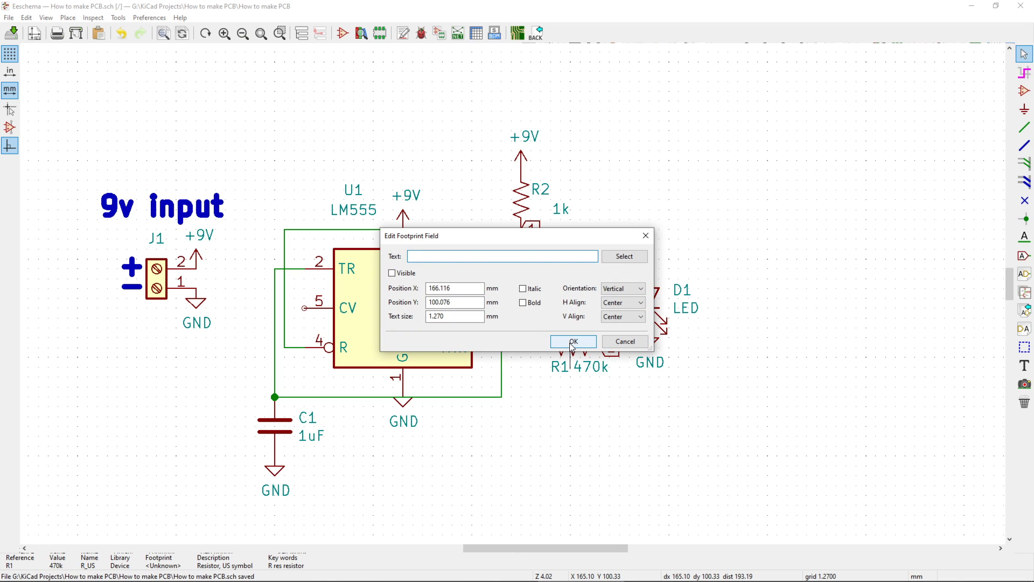
pyautogui.hotkey('ctrl', 'v')
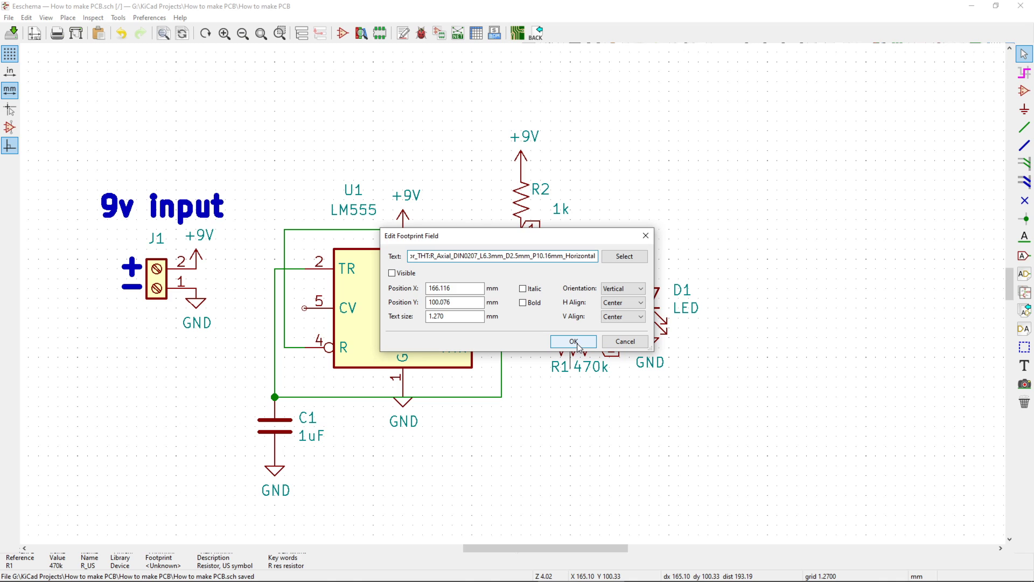
pyautogui.click(574, 342)
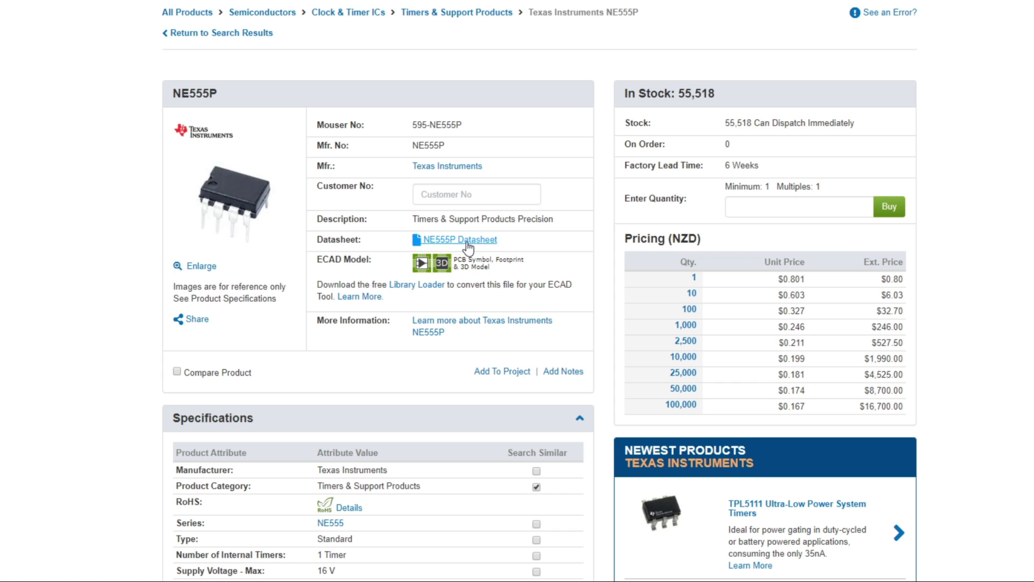
# Scroll the Mouser NE555P page down to the Specifications table showing the through-hole PDIP-8 package.
pyautogui.scroll(-1, 145, 448)
pyautogui.scroll(-3, 145, 448)
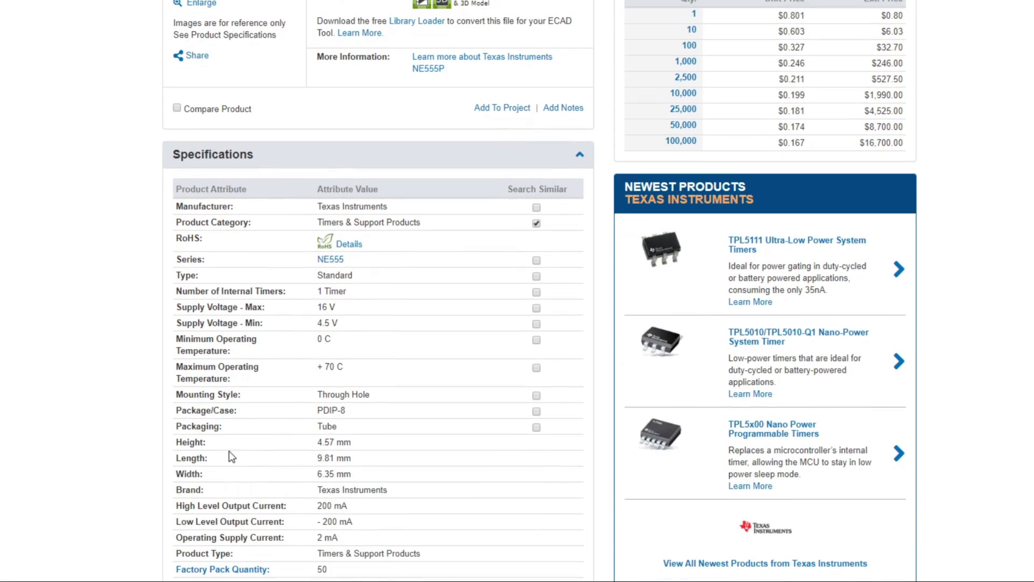
pyautogui.scroll(-1, 181, 444)
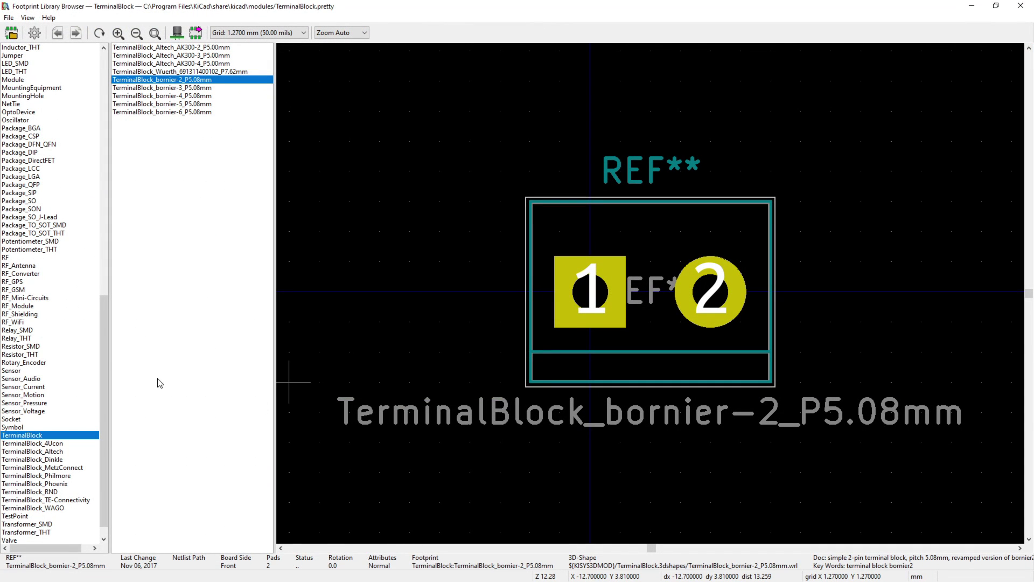
# Assign U1 the Package_DIP DIP-8_W7.62mm_LongPads footprint.
pyautogui.click(31, 153)
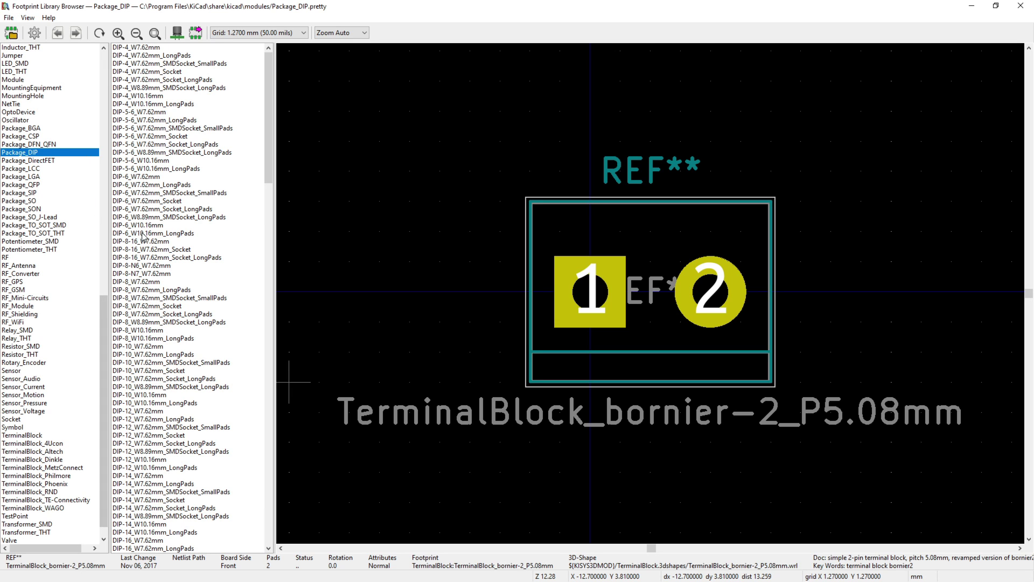
pyautogui.click(146, 282)
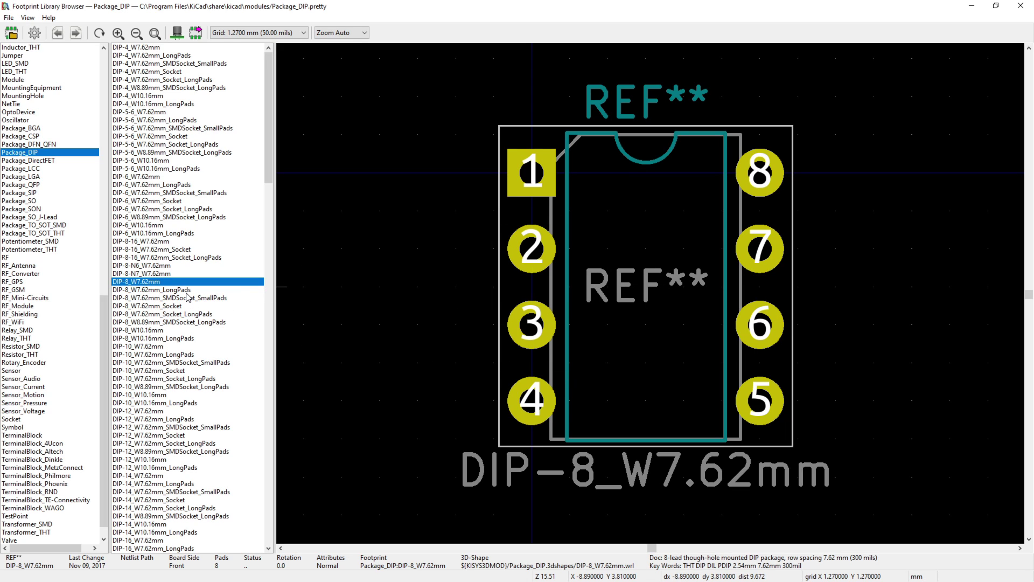
pyautogui.click(159, 291)
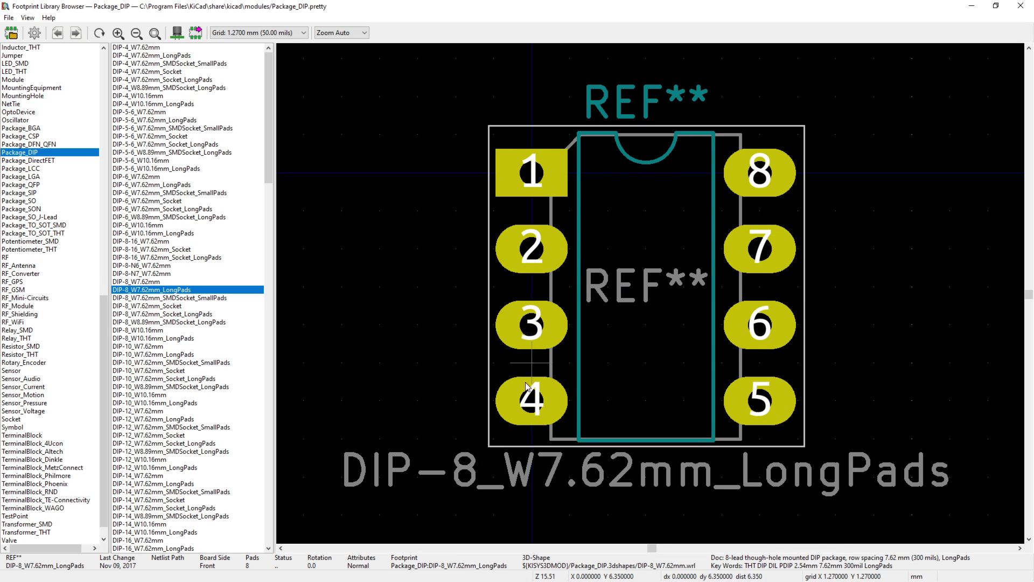
pyautogui.doubleClick(179, 291)
pyautogui.click(573, 342)
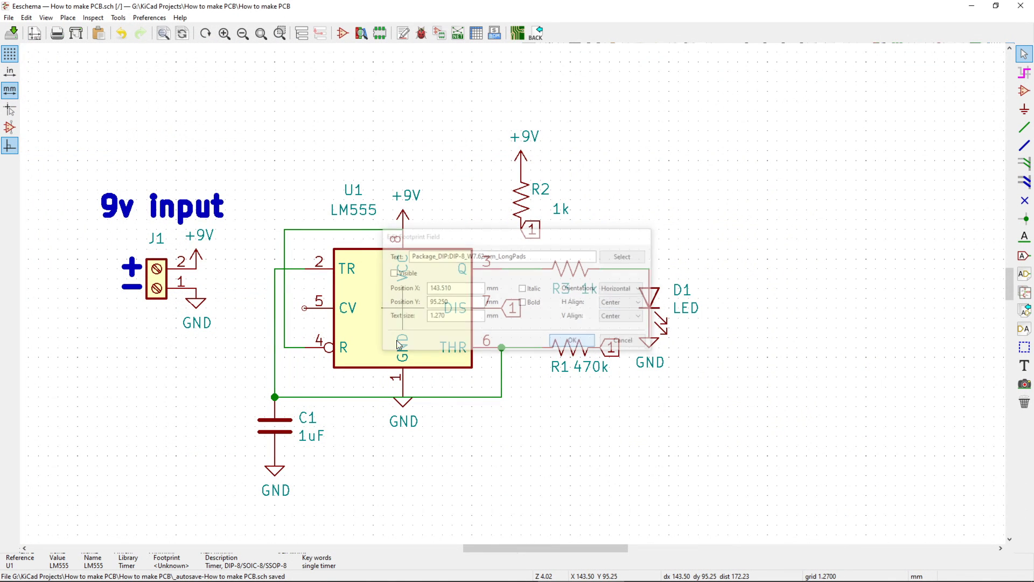
# Assign D1 the LED_THT:LED_D5.0mm footprint.
pyautogui.press('f')
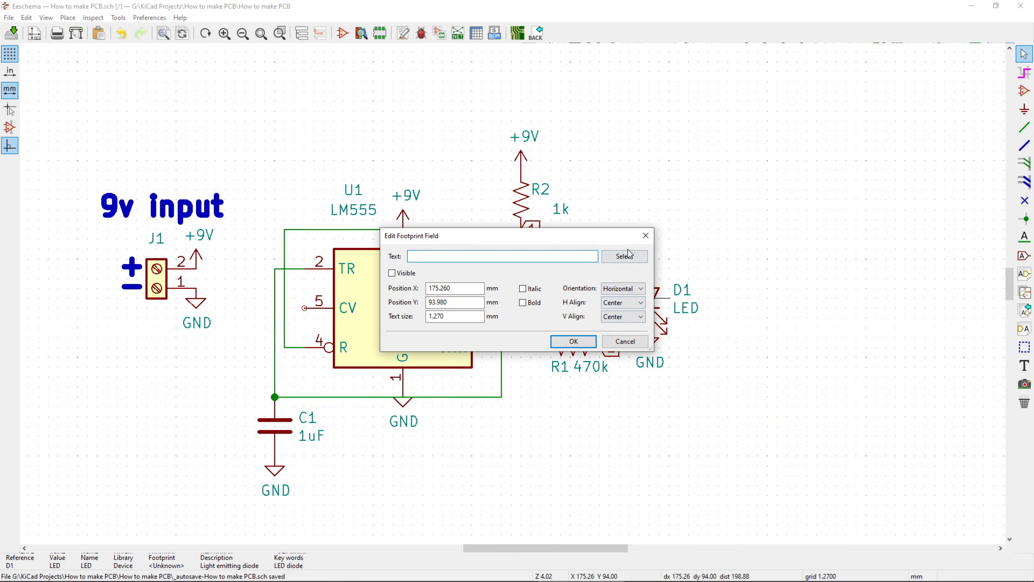
pyautogui.click(626, 256)
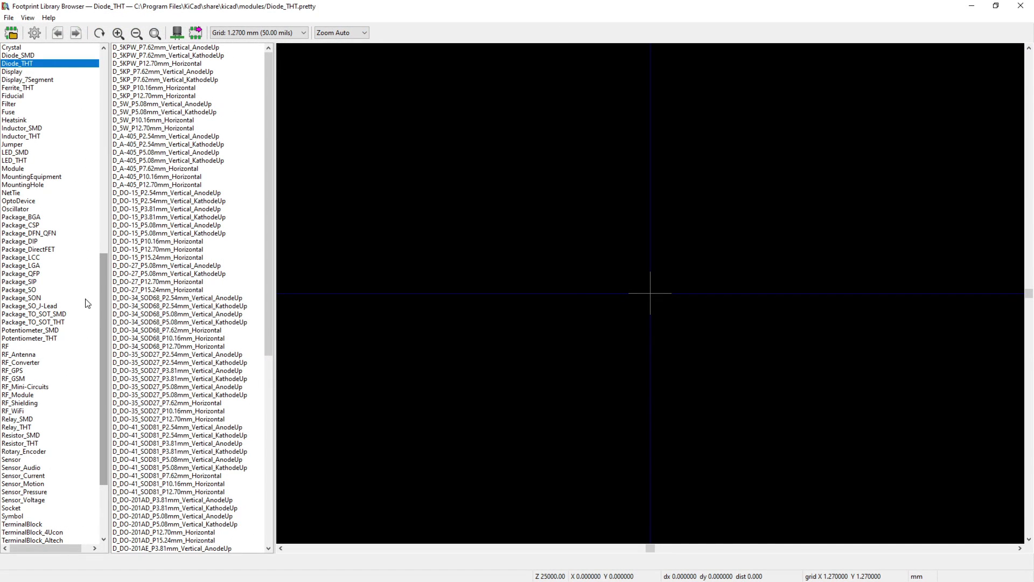
pyautogui.click(12, 161)
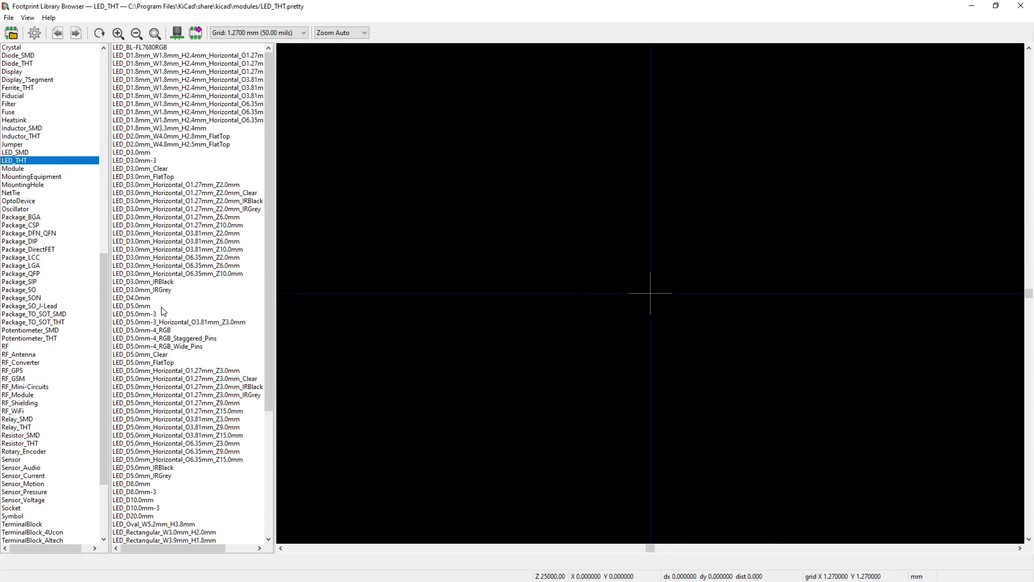
pyautogui.click(144, 306)
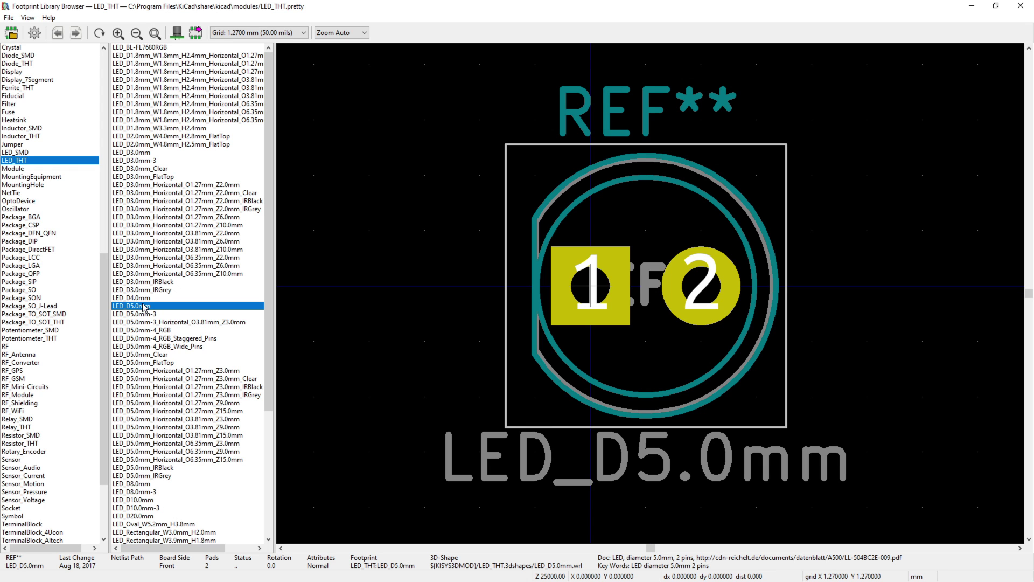
pyautogui.doubleClick(148, 307)
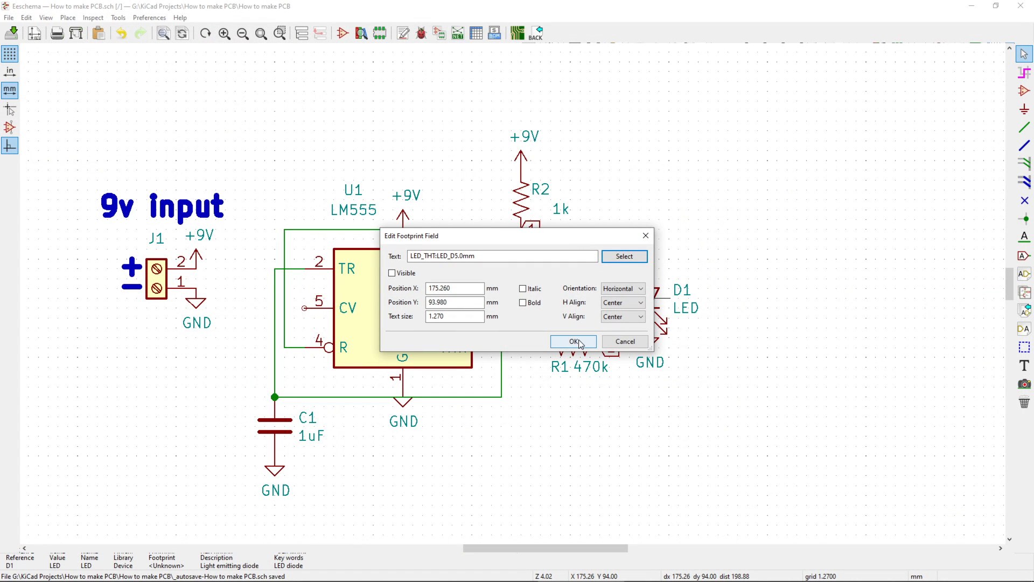
pyautogui.click(572, 340)
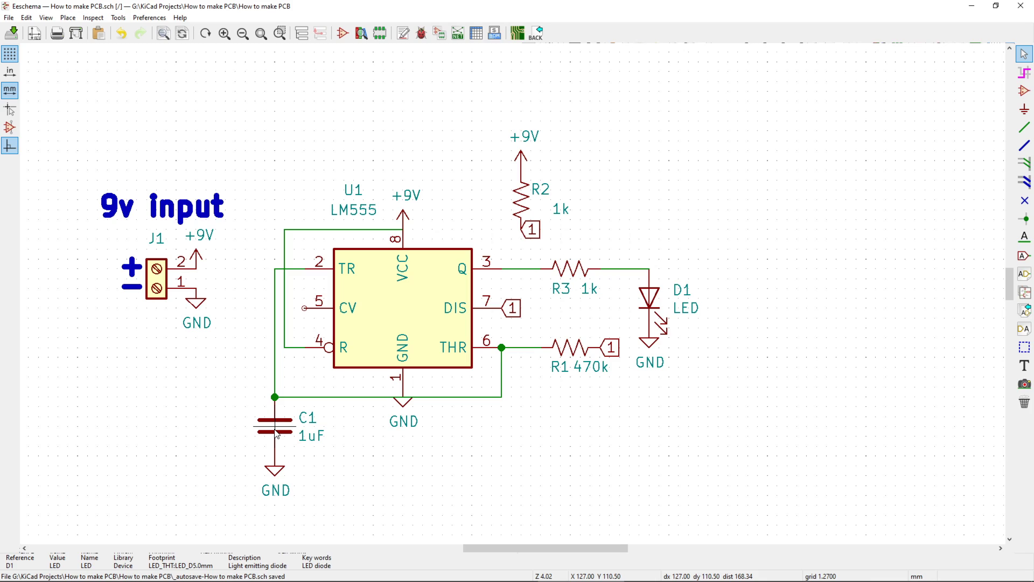
# Assign C1 the Capacitor_THT C_Disc_D5.0mm_W2.5mm_P2.50mm footprint.
pyautogui.press('f')
pyautogui.click(623, 257)
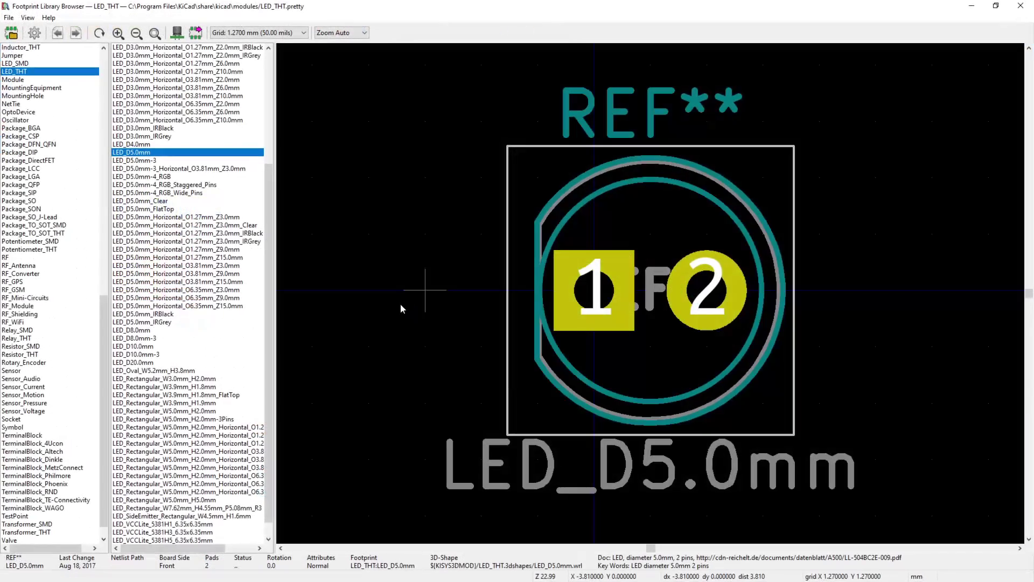
pyautogui.scroll(10, 39, 110)
pyautogui.click(39, 106)
pyautogui.moveTo(269, 90); pyautogui.dragTo(280, 252)
pyautogui.doubleClick(164, 208)
pyautogui.press('Return')
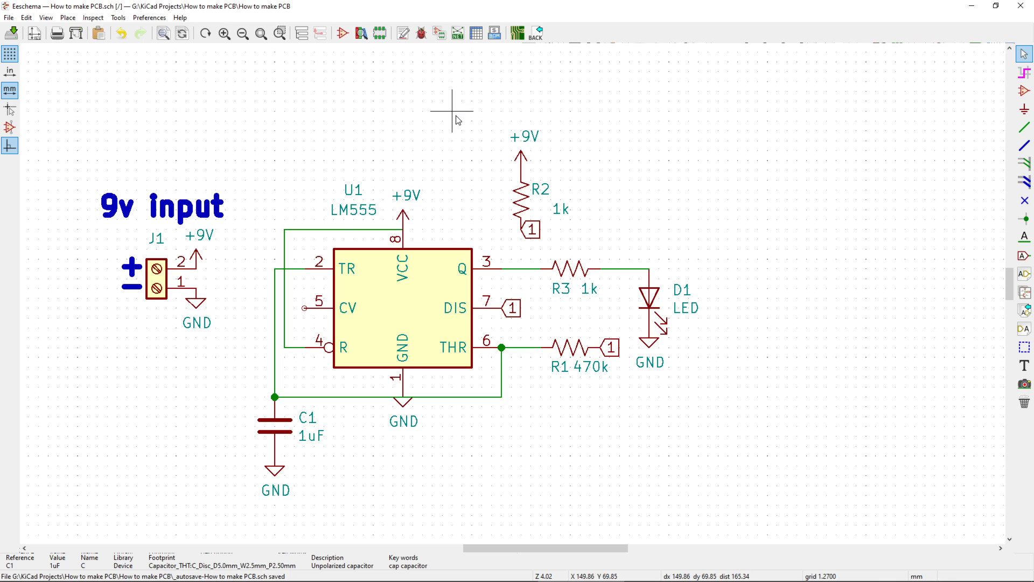
# Generate the Pcbnew netlist and save it as How to make PCB.net.
pyautogui.click(458, 33)
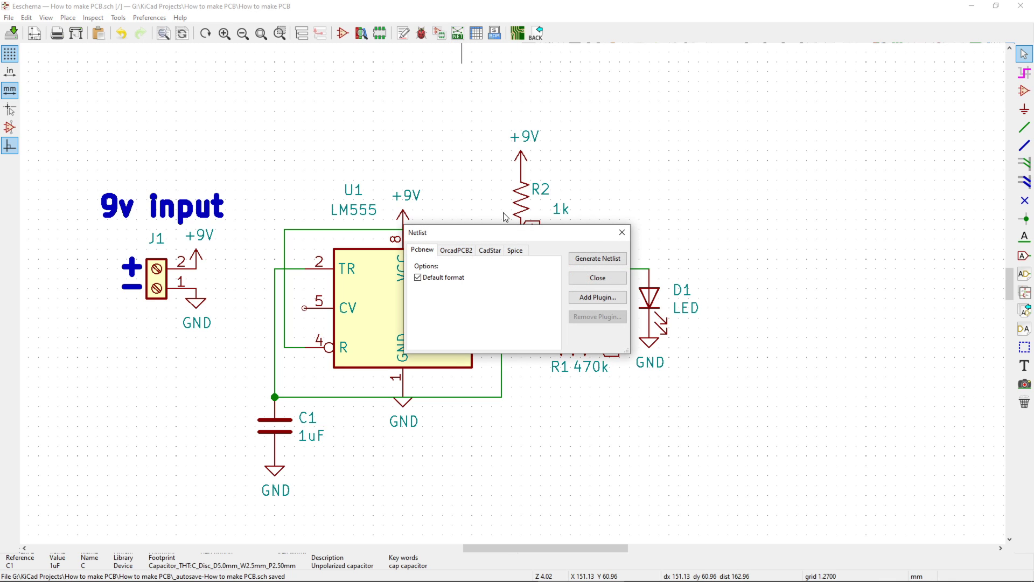
pyautogui.click(618, 263)
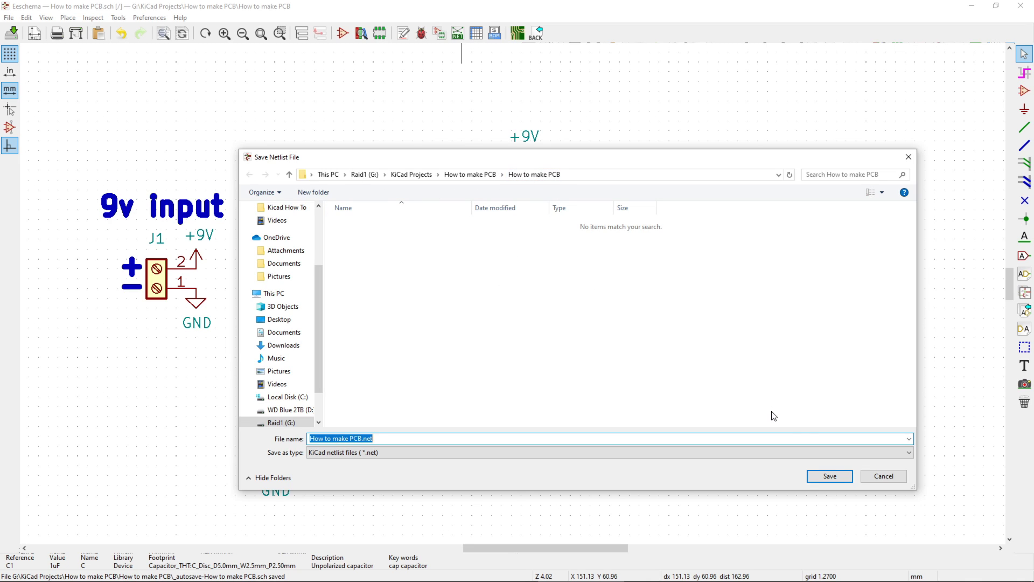
pyautogui.click(827, 477)
# Save the schematic through the File menu.
pyautogui.scroll(-1, 586, 548)
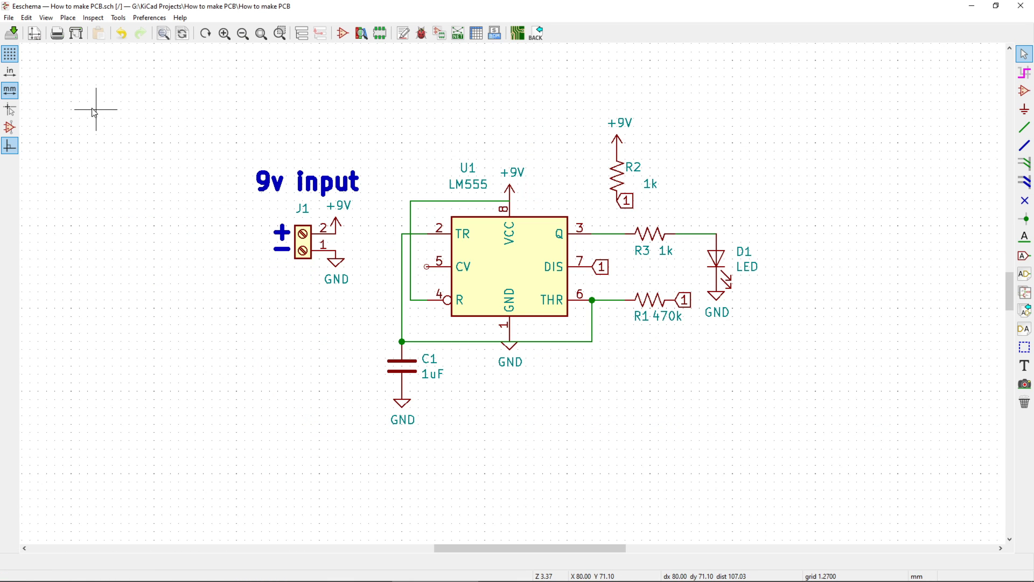
pyautogui.click(10, 20)
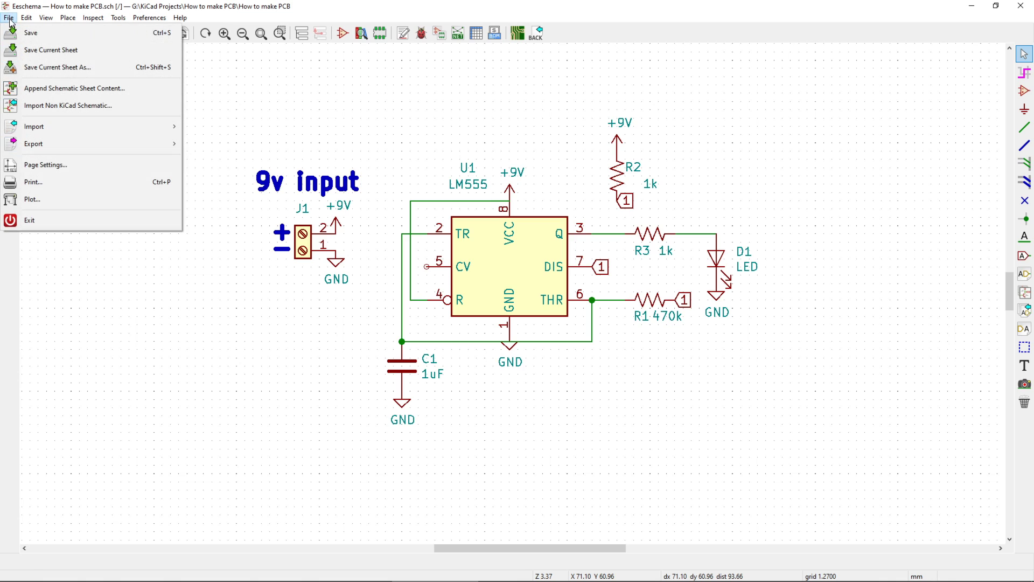
pyautogui.click(31, 34)
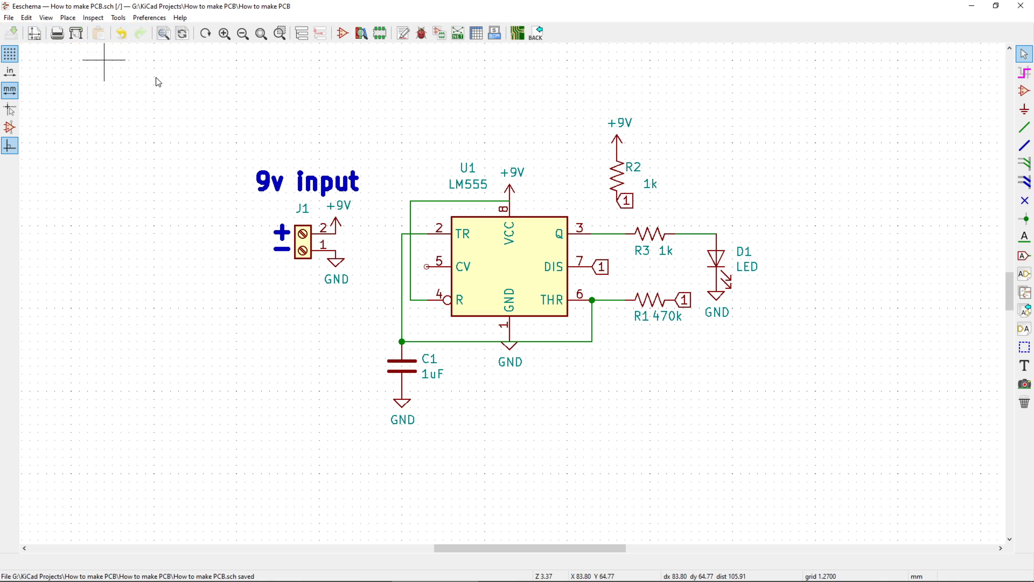
# Close Eeschema and orbit the finished board in the 3D preview.
pyautogui.click(1019, 11)
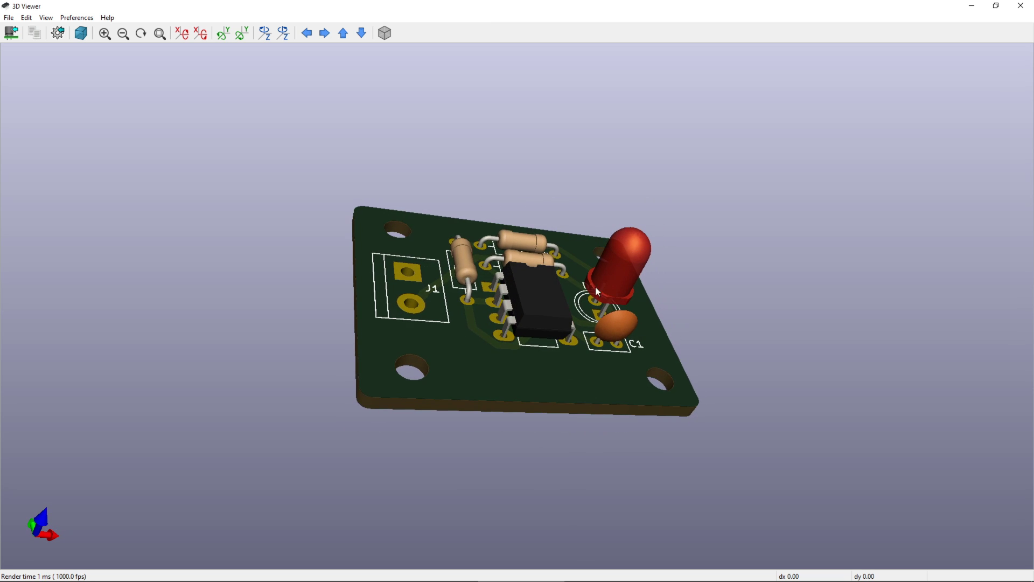
pyautogui.moveTo(596, 286); pyautogui.dragTo(480, 295)
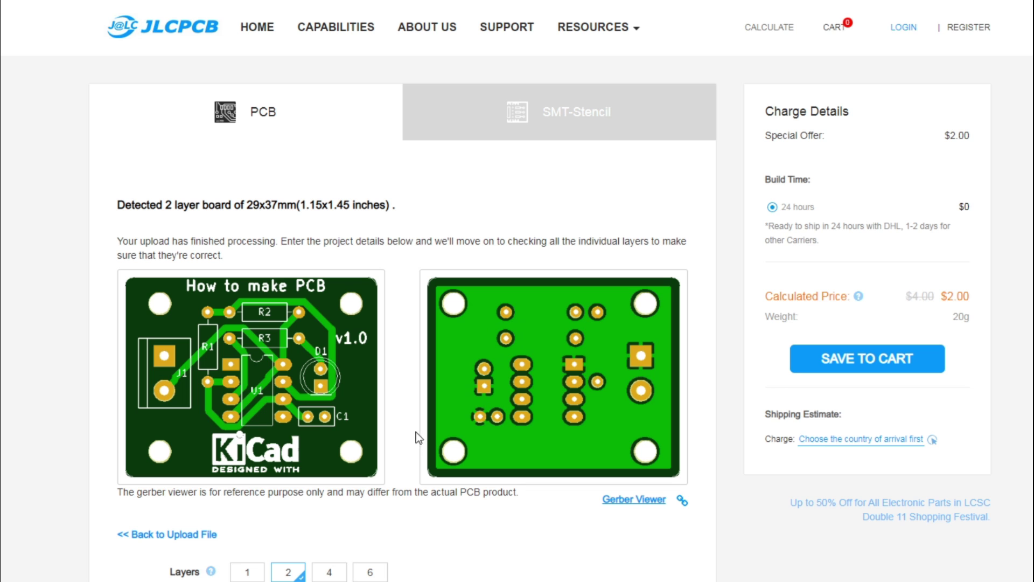
pyautogui.scroll(-3, 417, 431)
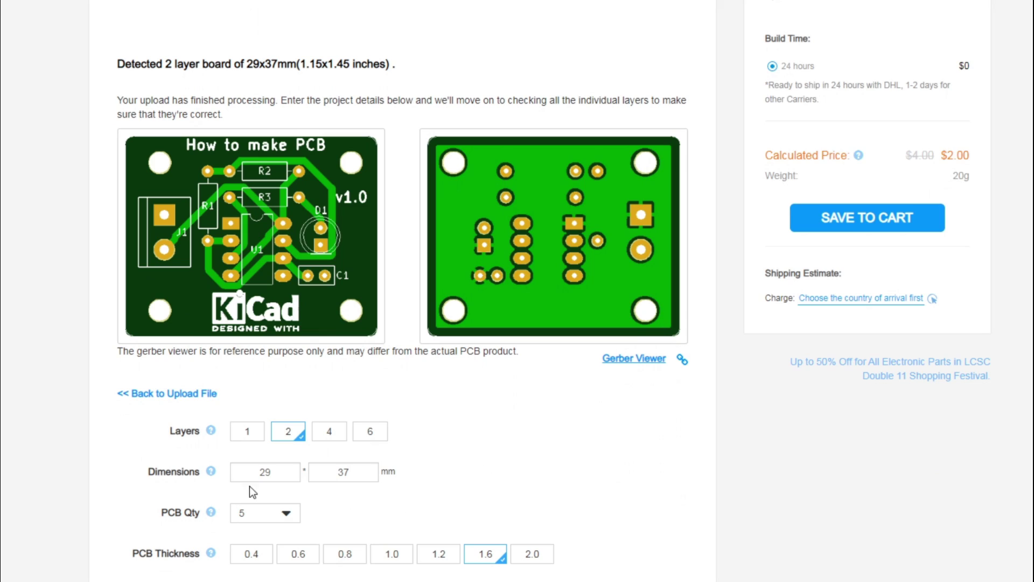